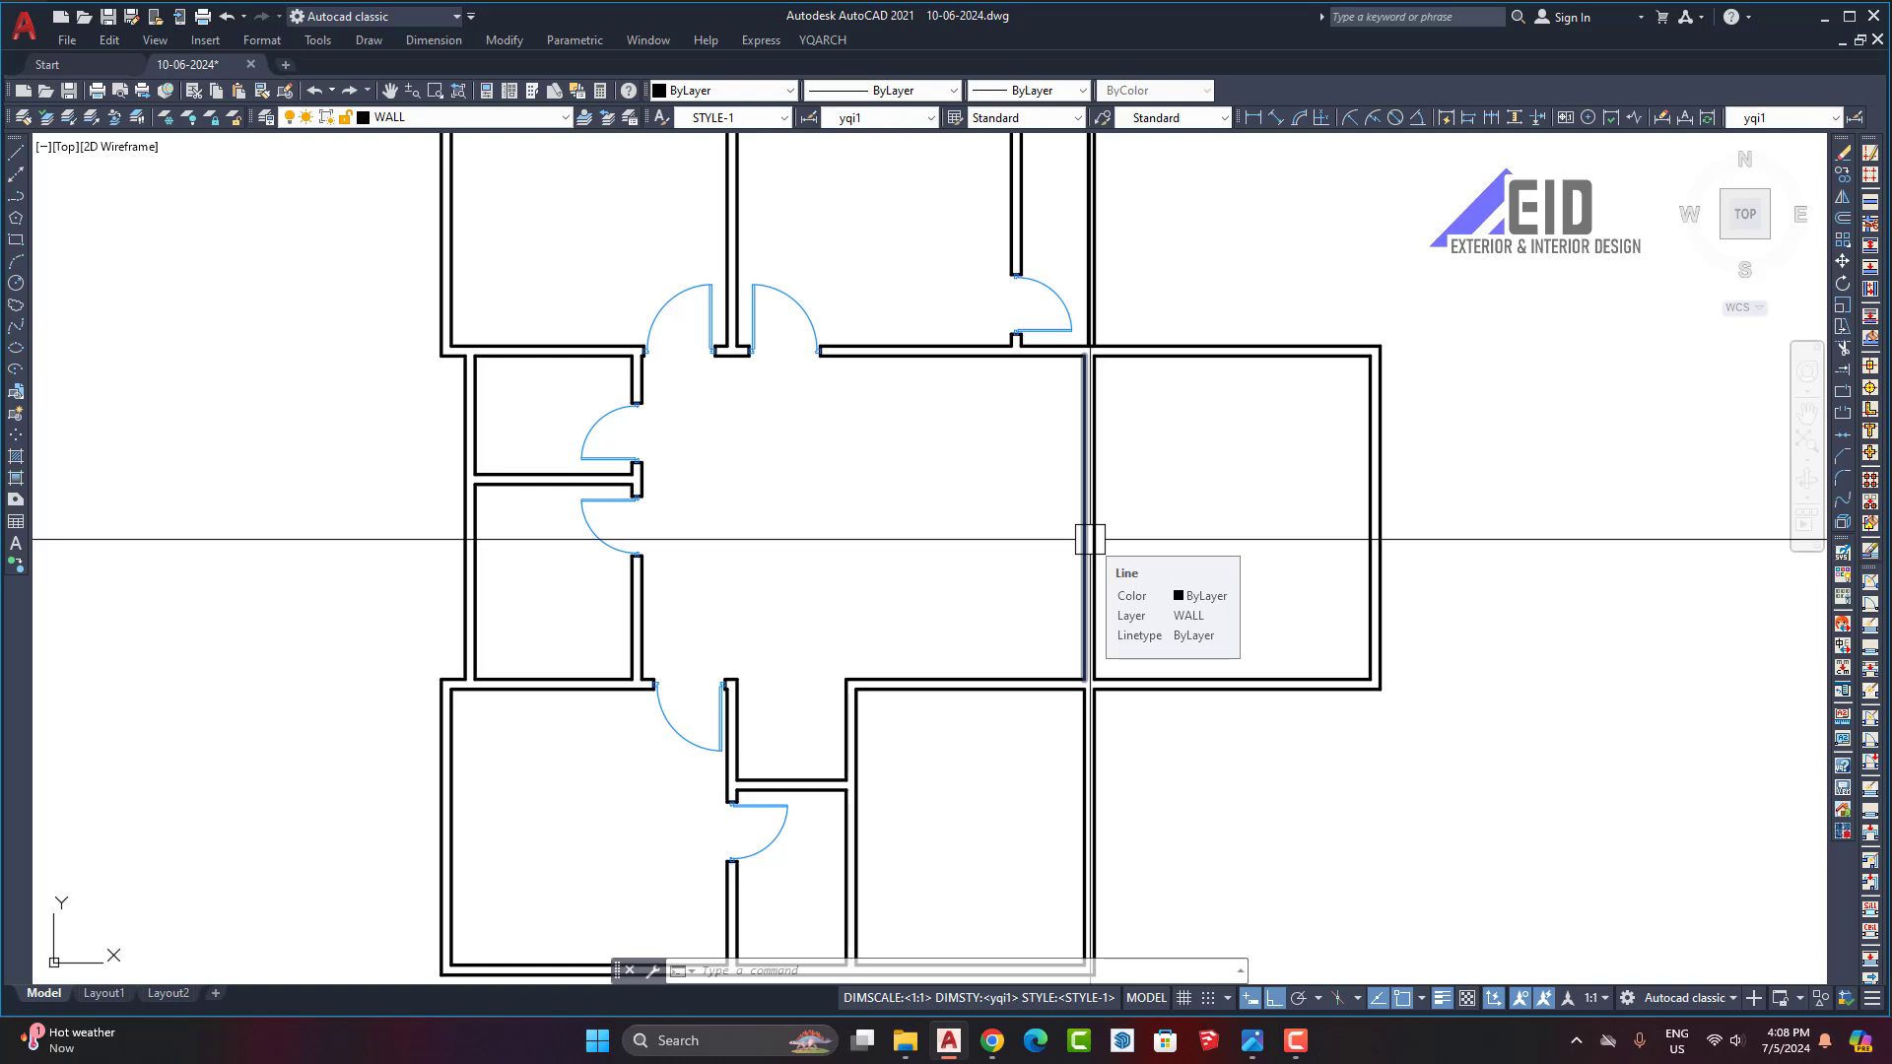
Step: Open a 96-wide door hole at the middle of the wall between the central hall and the right-hand room
text(ho)
key(Return)
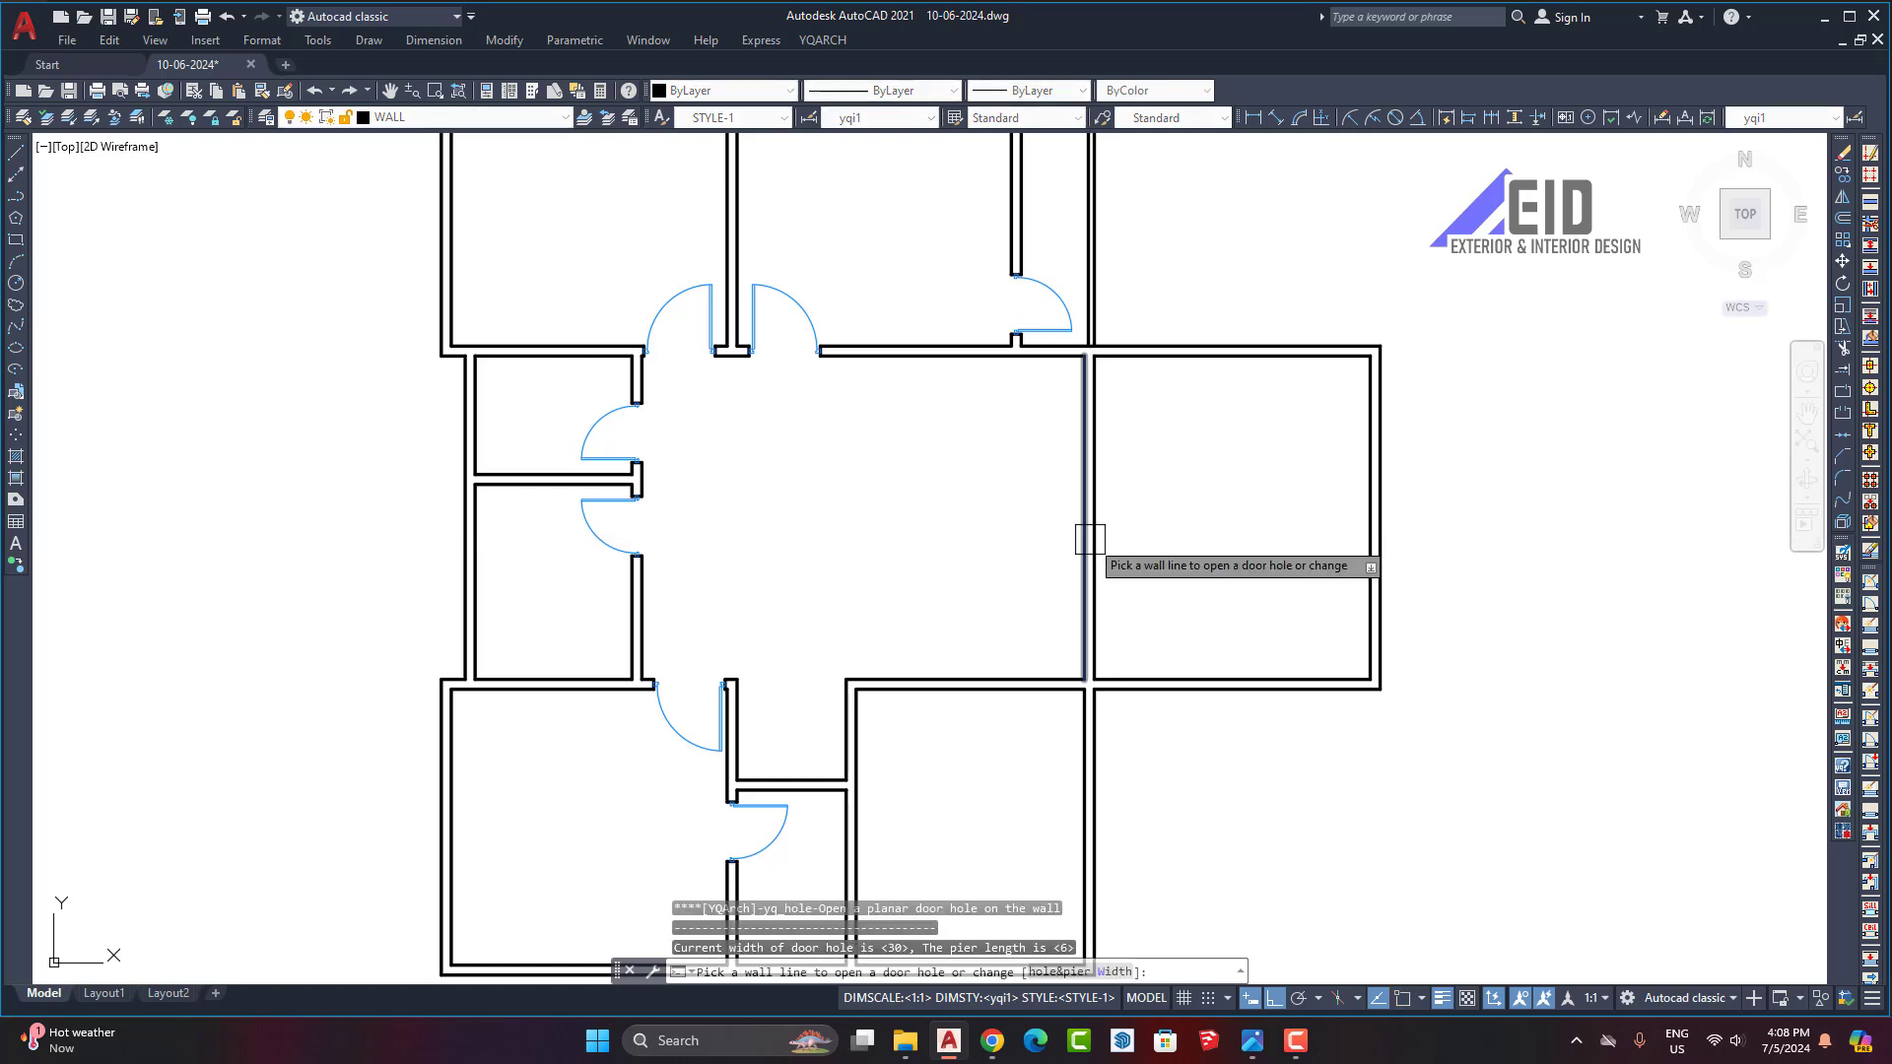
click(1088, 974)
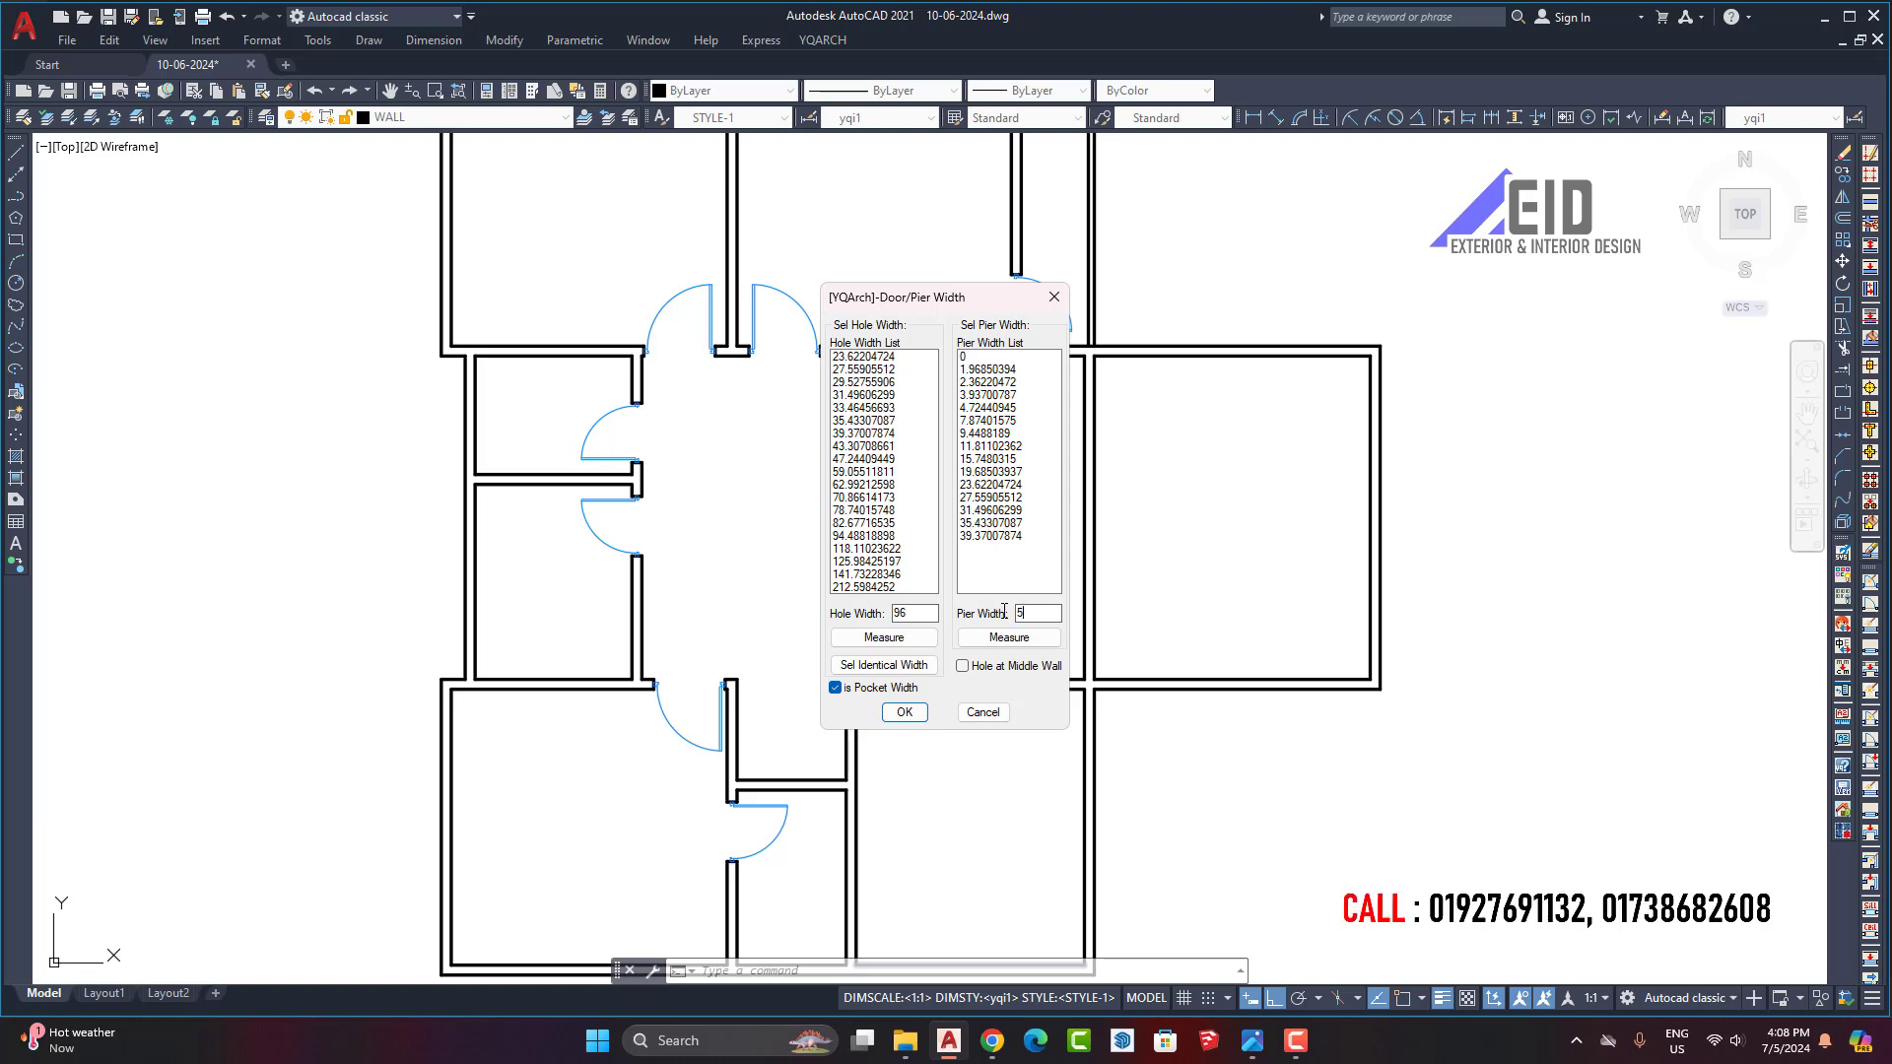
click(965, 667)
click(905, 713)
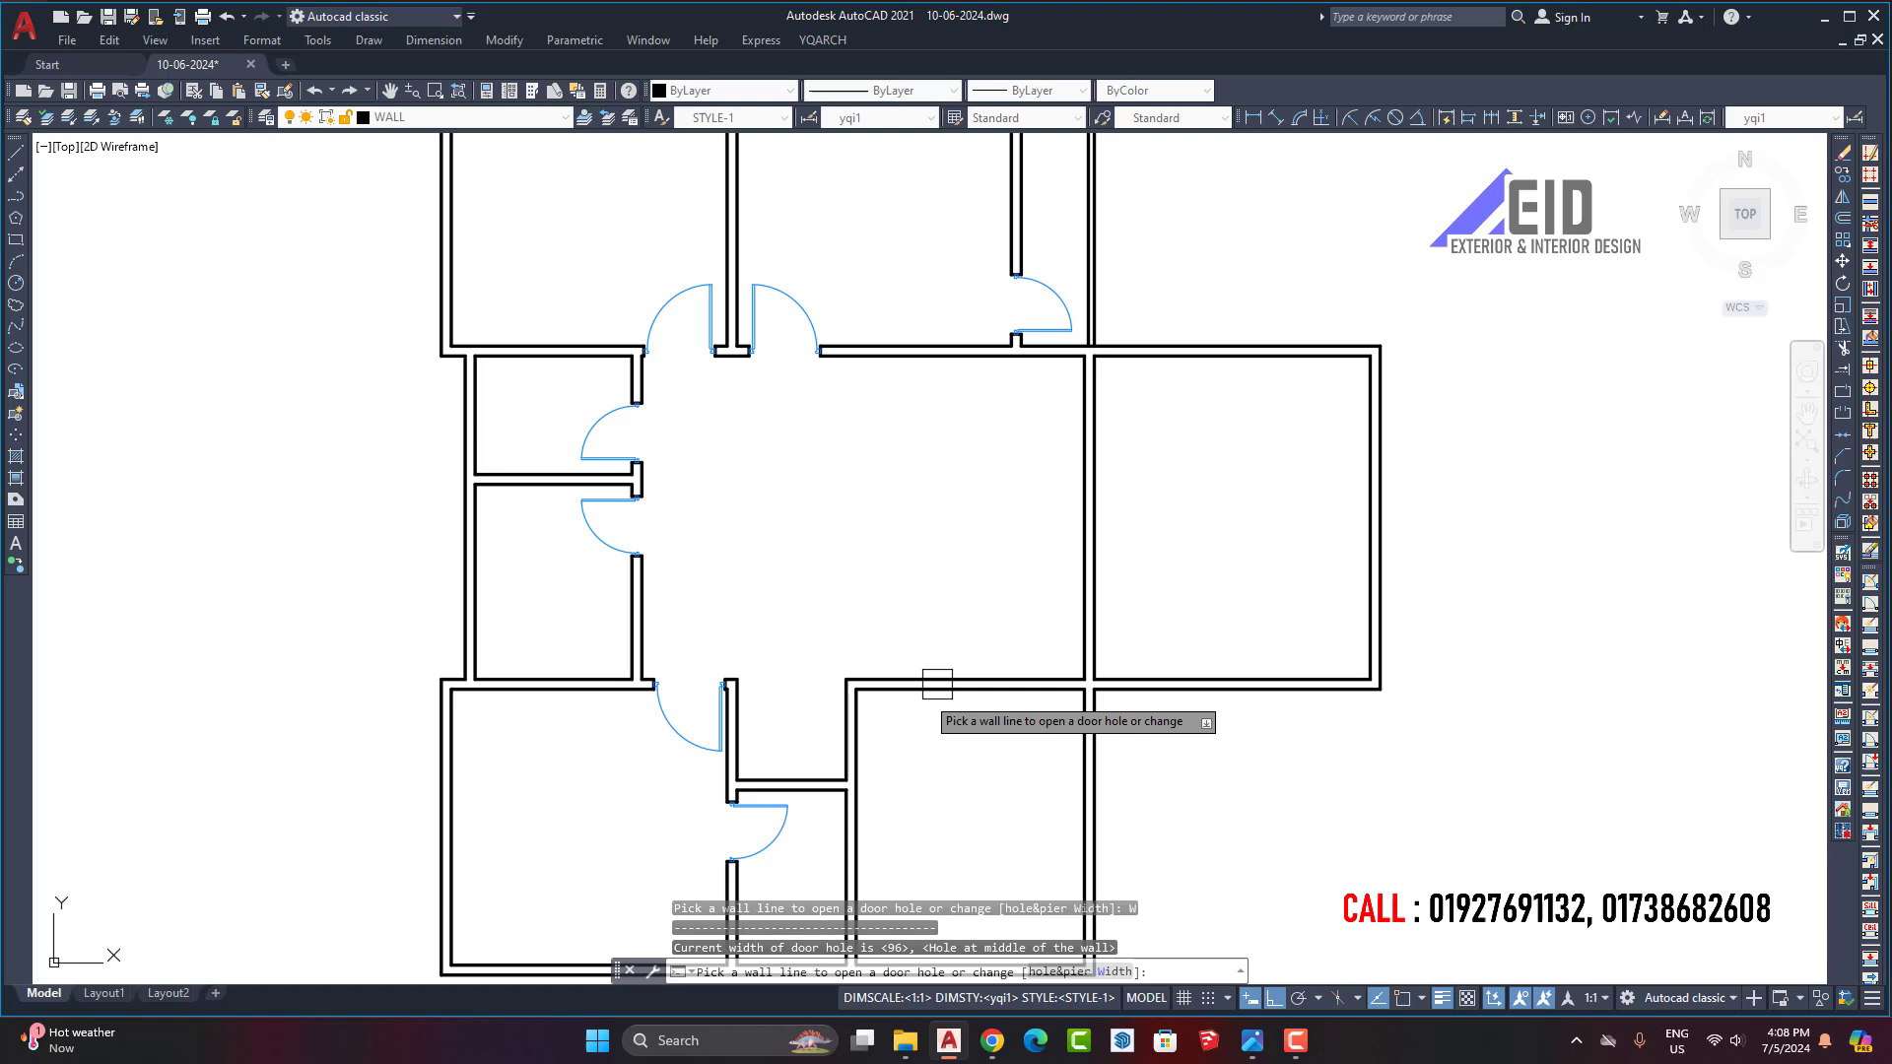
click(1089, 514)
key(Return)
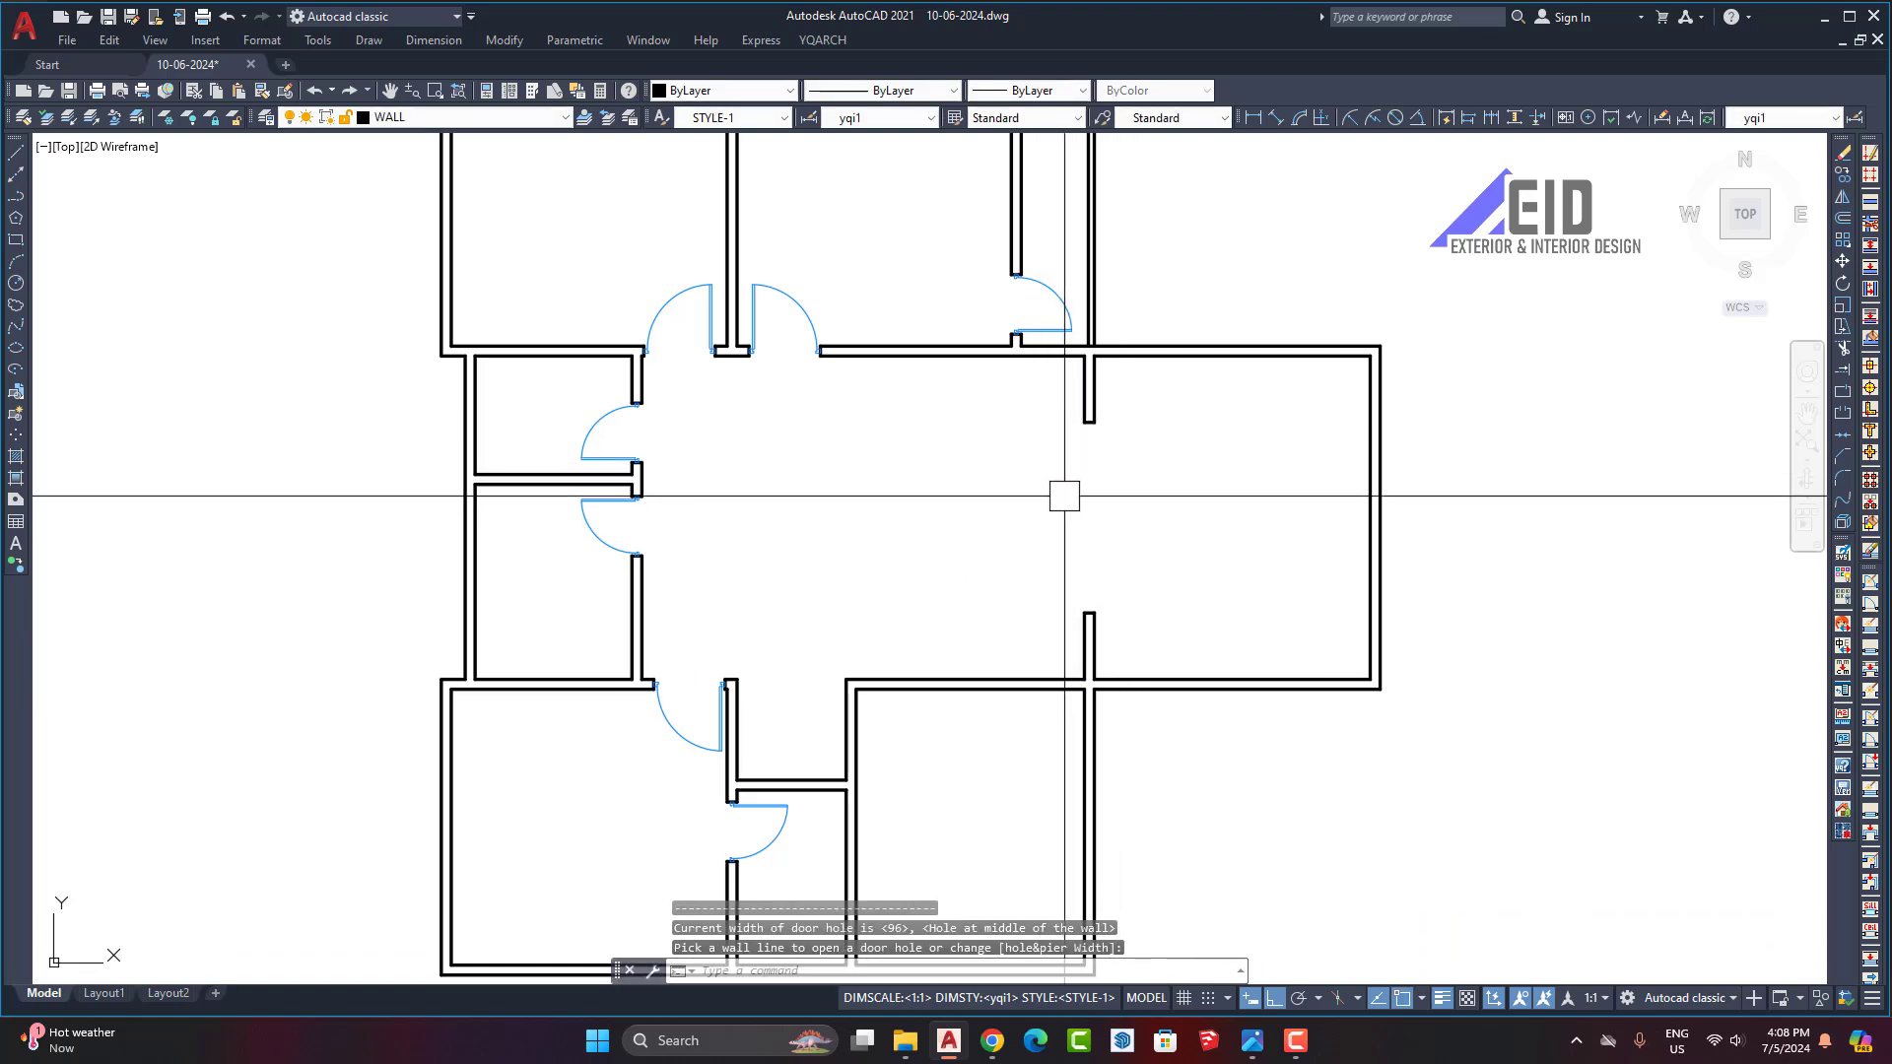
key(Return)
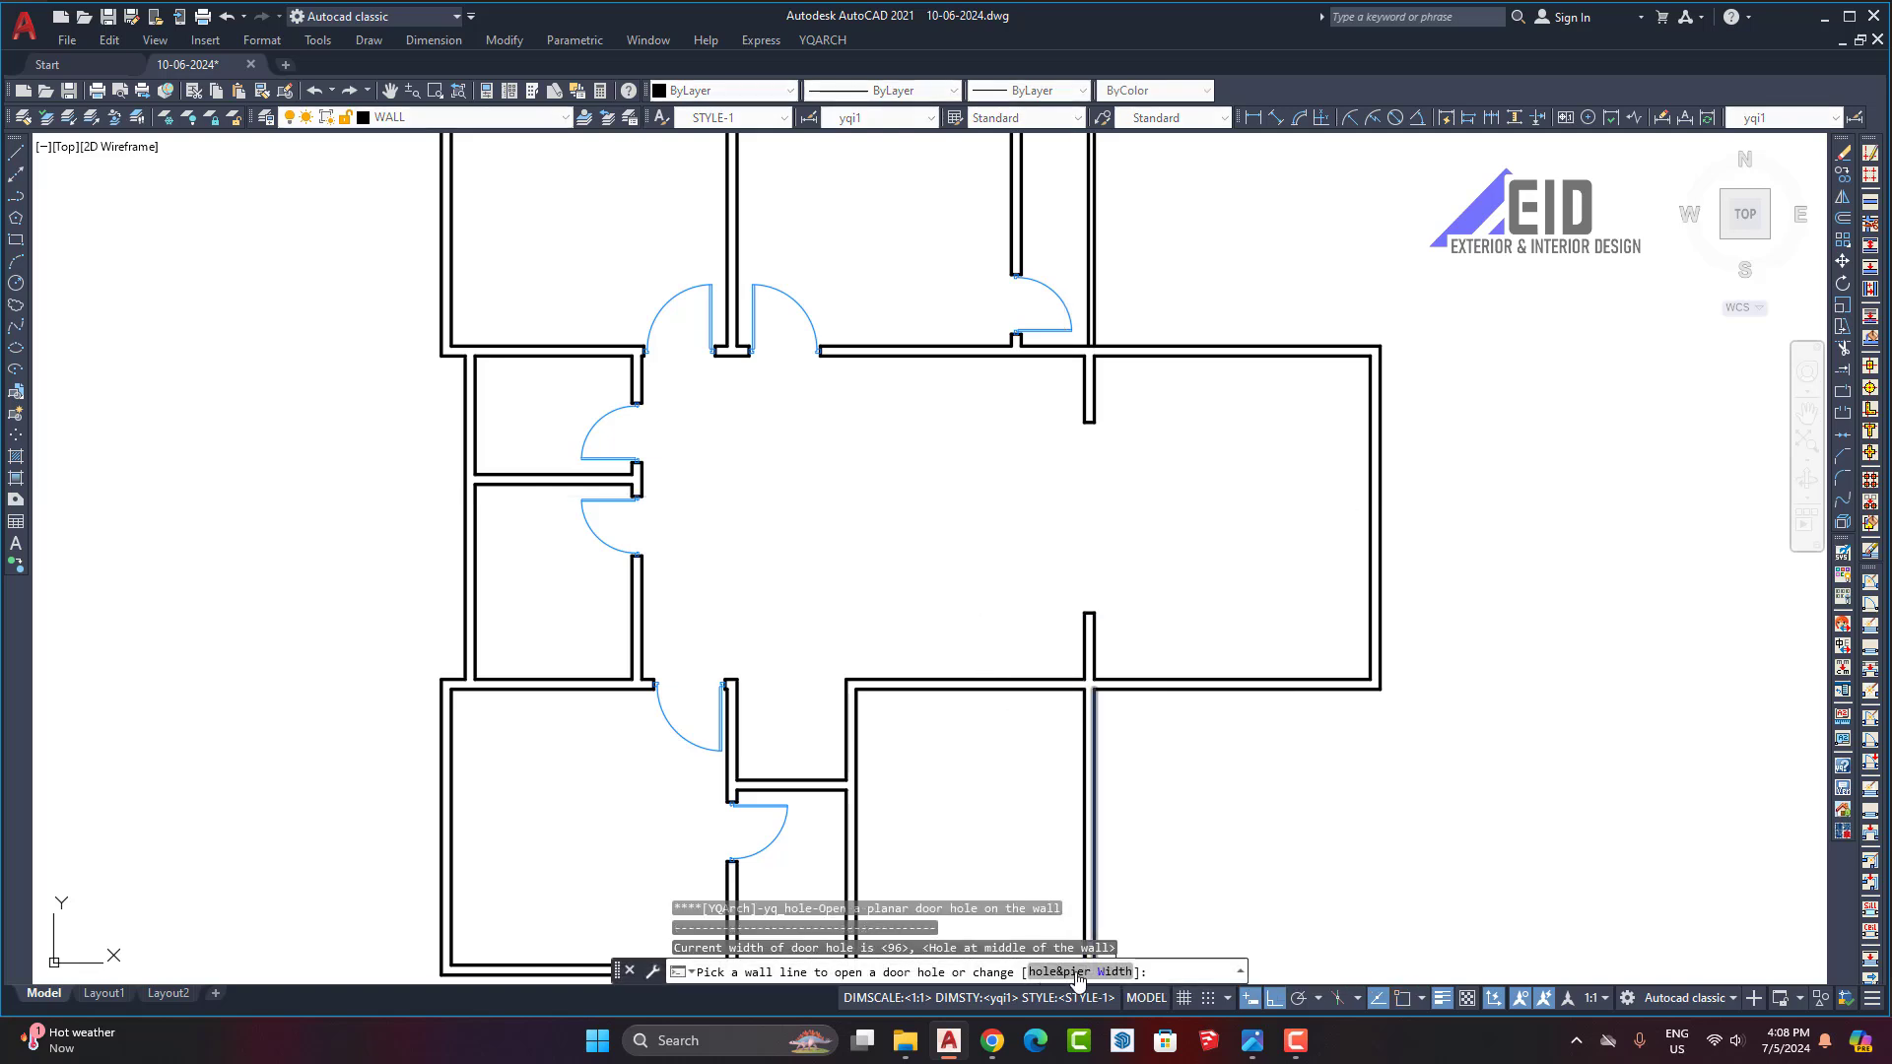
click(1096, 973)
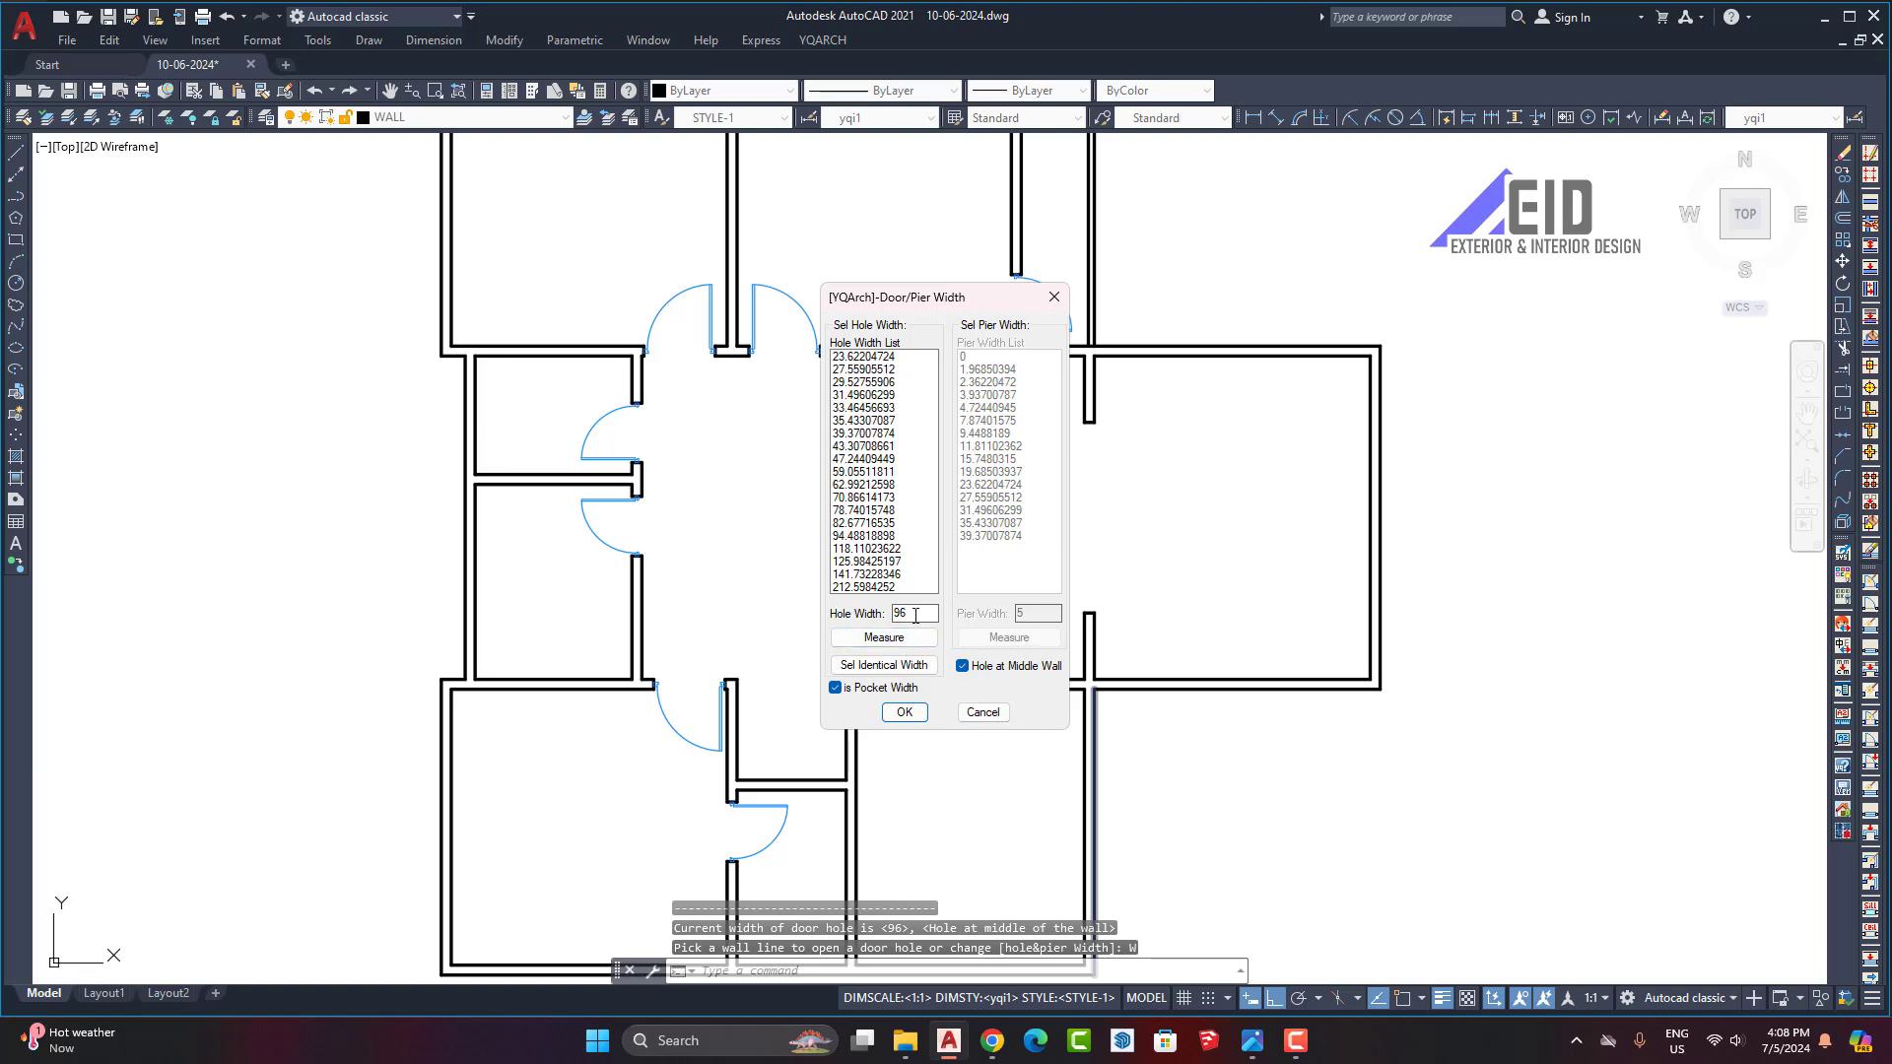
click(903, 712)
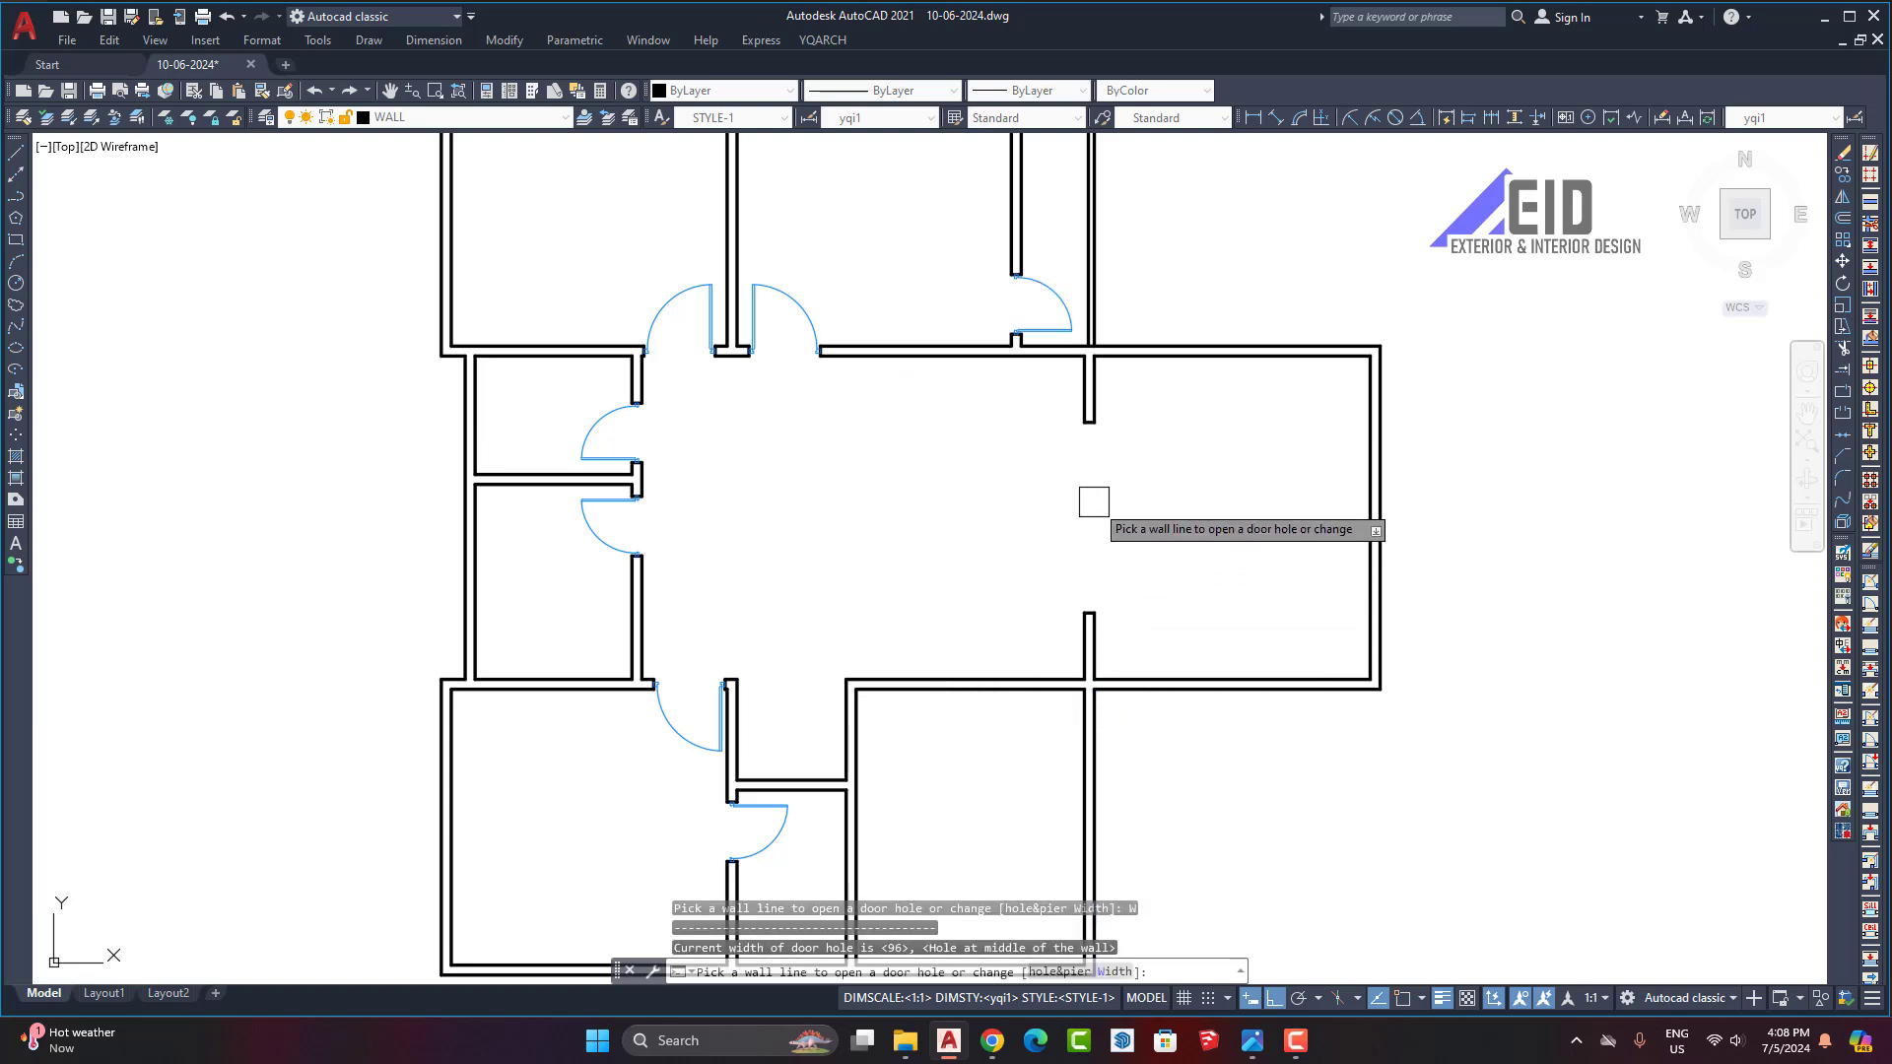
key(Return)
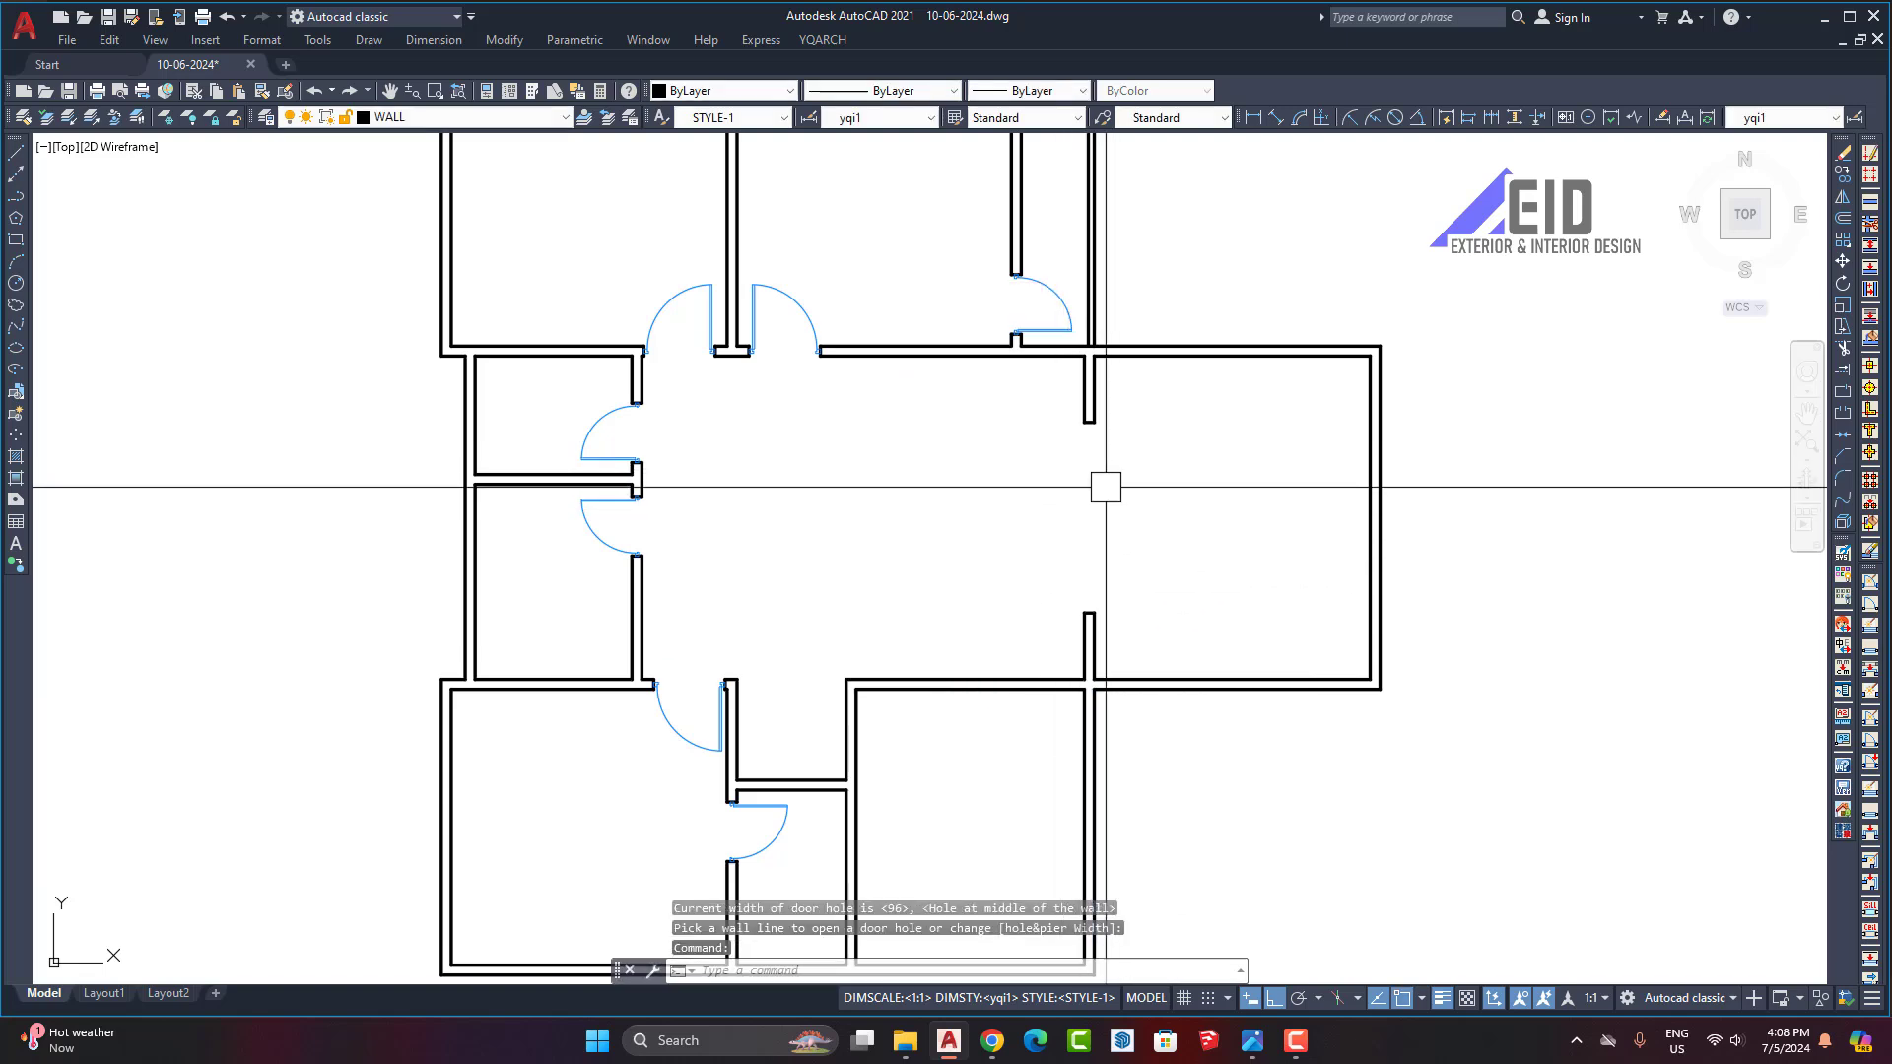
Step: Start the YQArch wall window command (WD) and choose Window Style1 as the window style
scroll(1105, 486, down, 2)
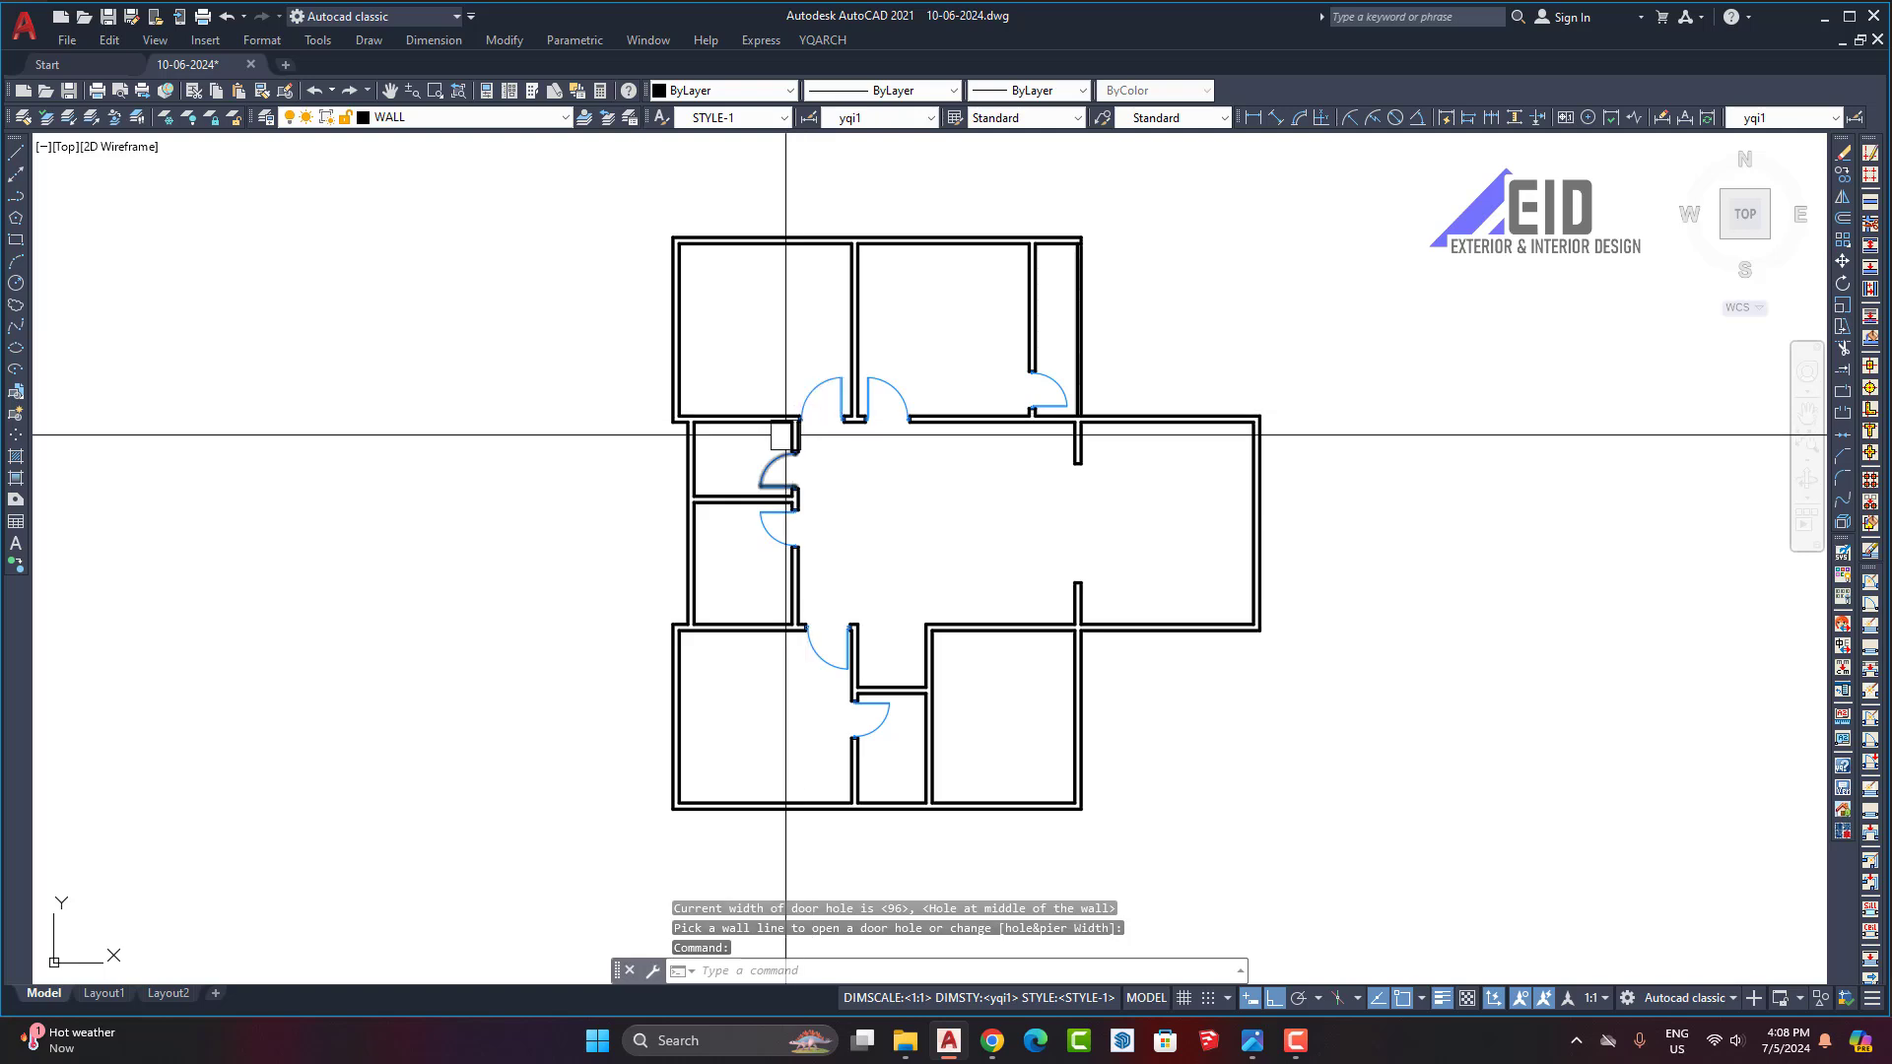
middle_drag(944, 529, 907, 532)
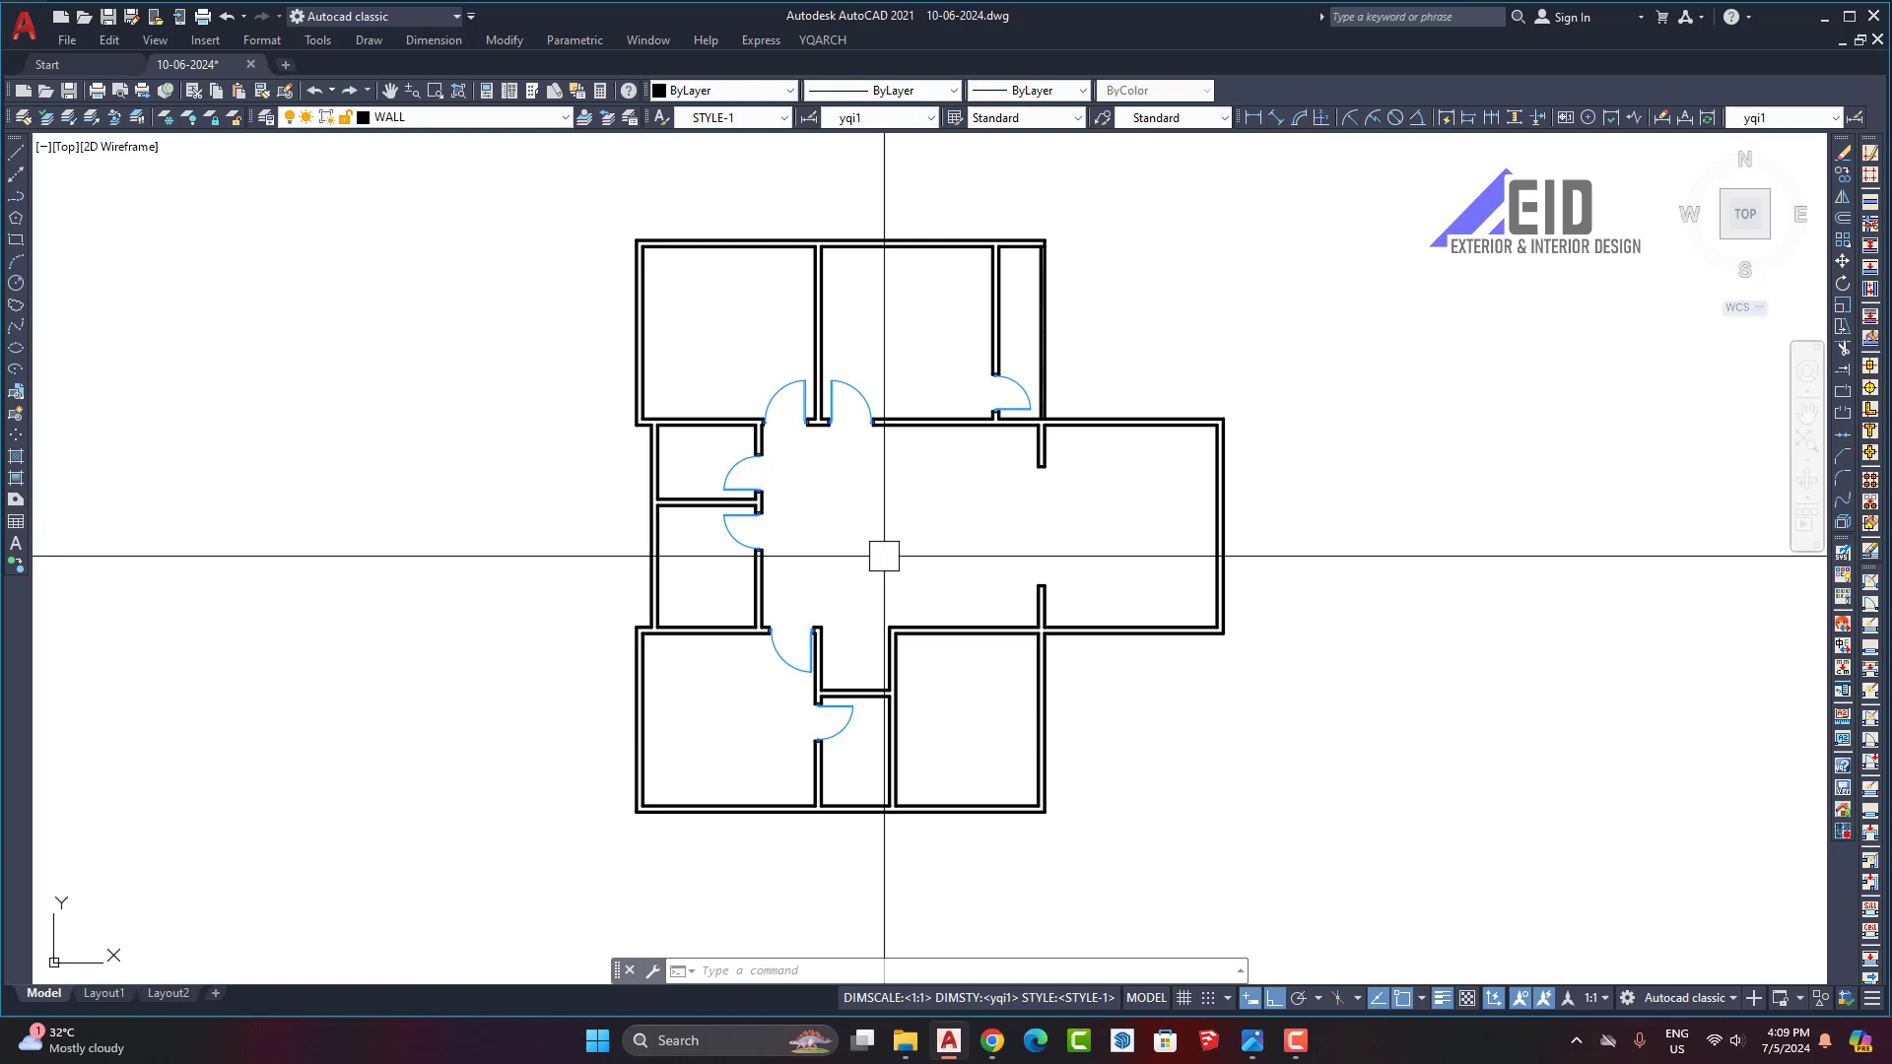
text(w)
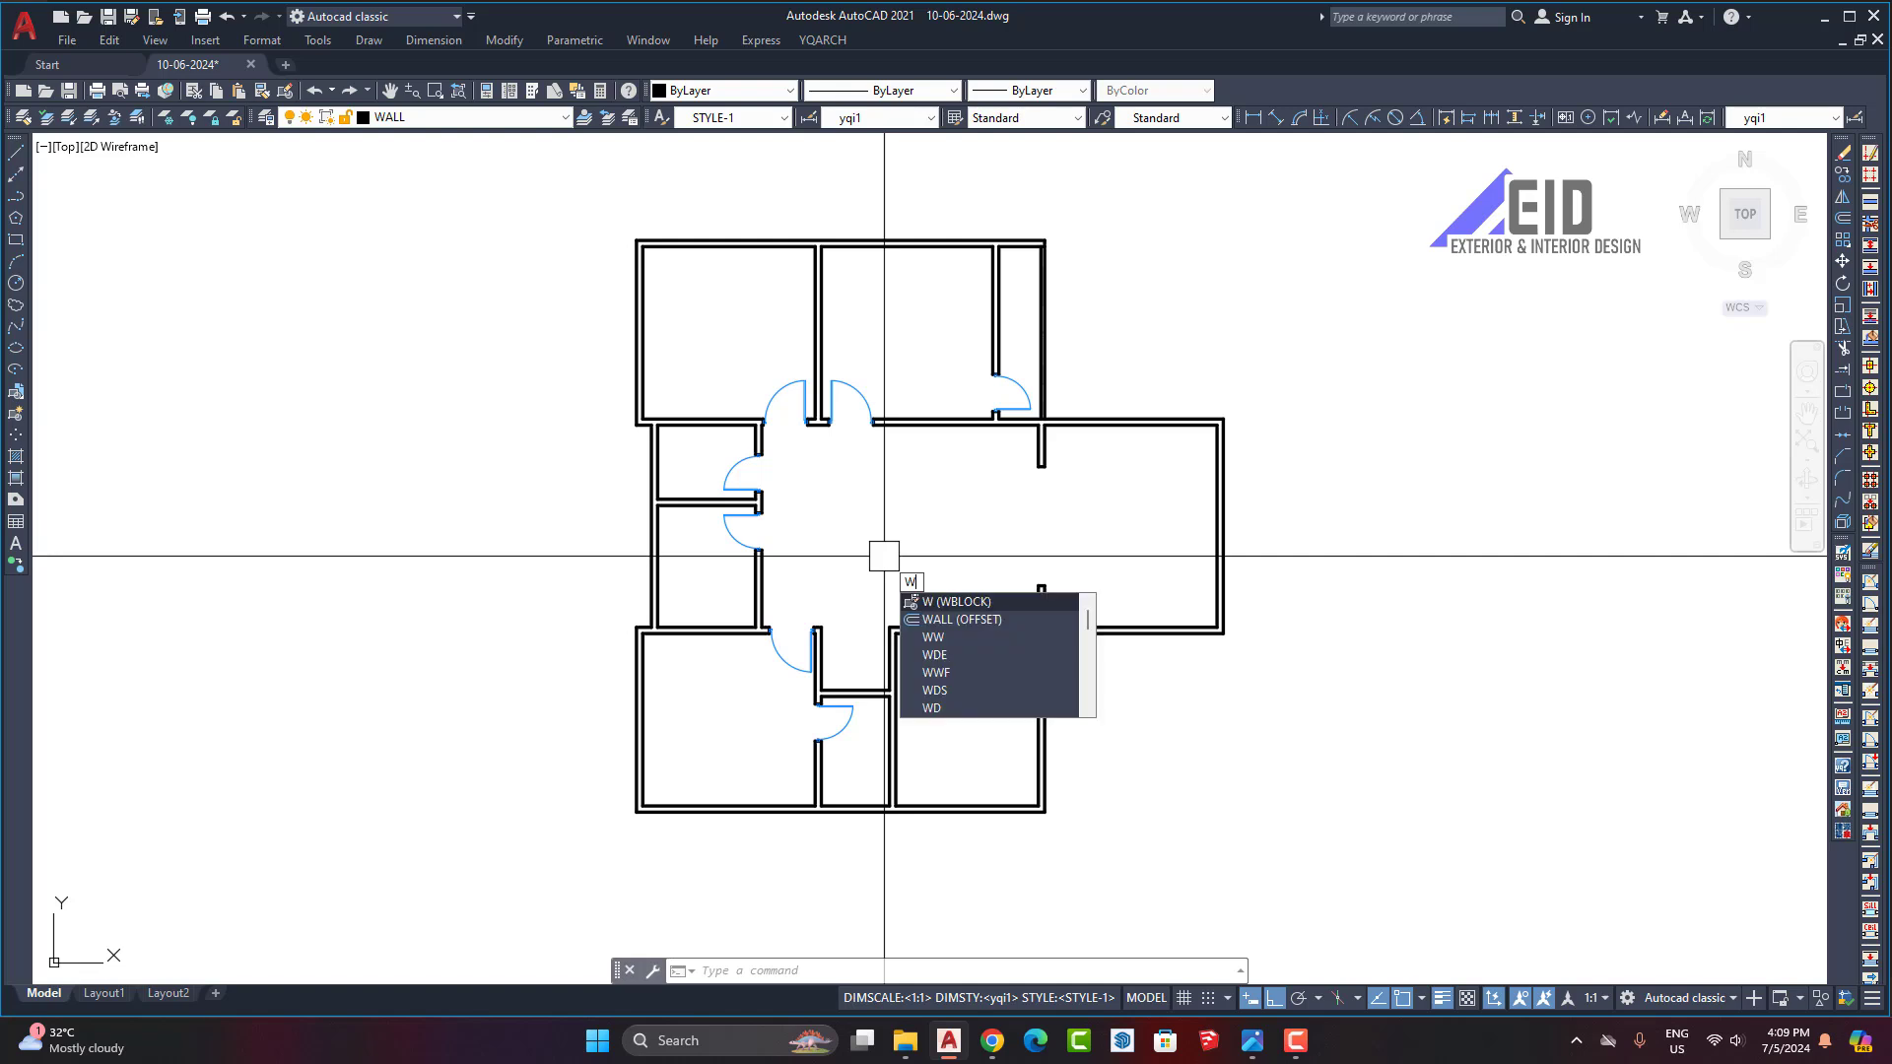
text(d)
key(Return)
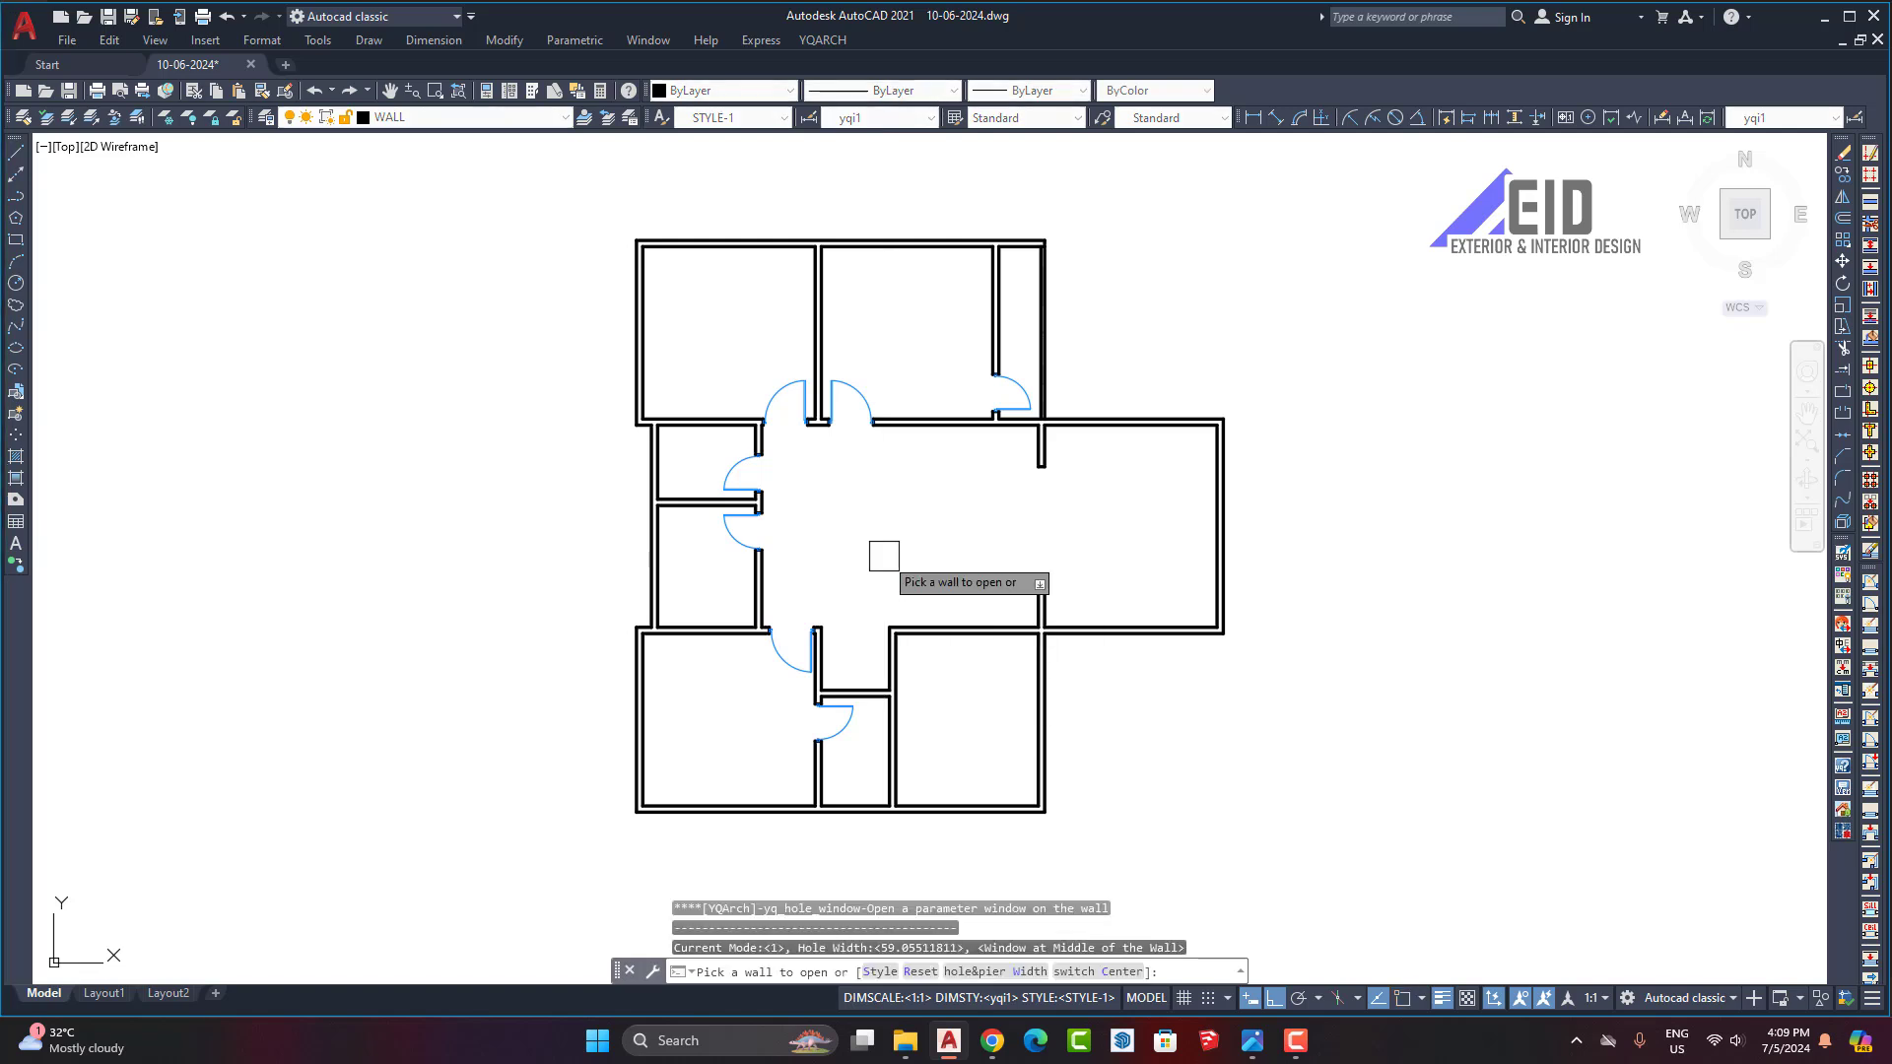
click(878, 971)
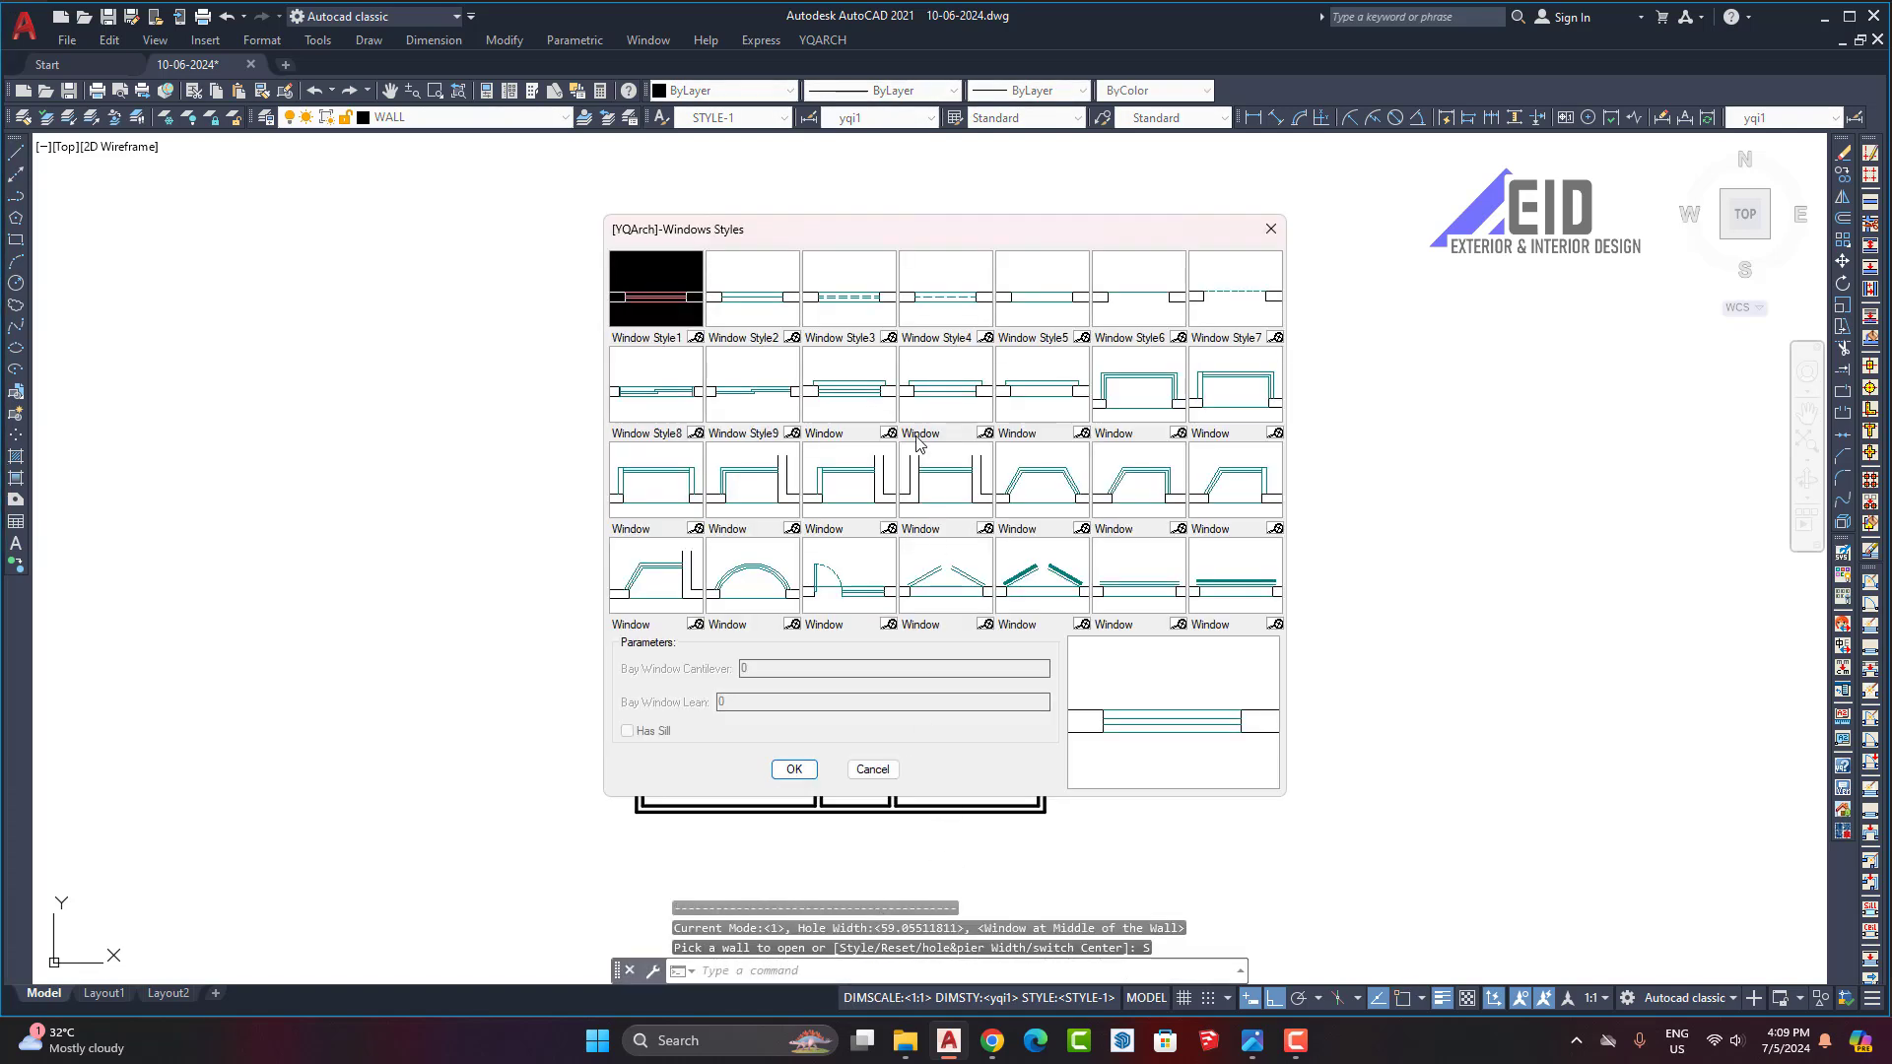
click(659, 399)
click(662, 304)
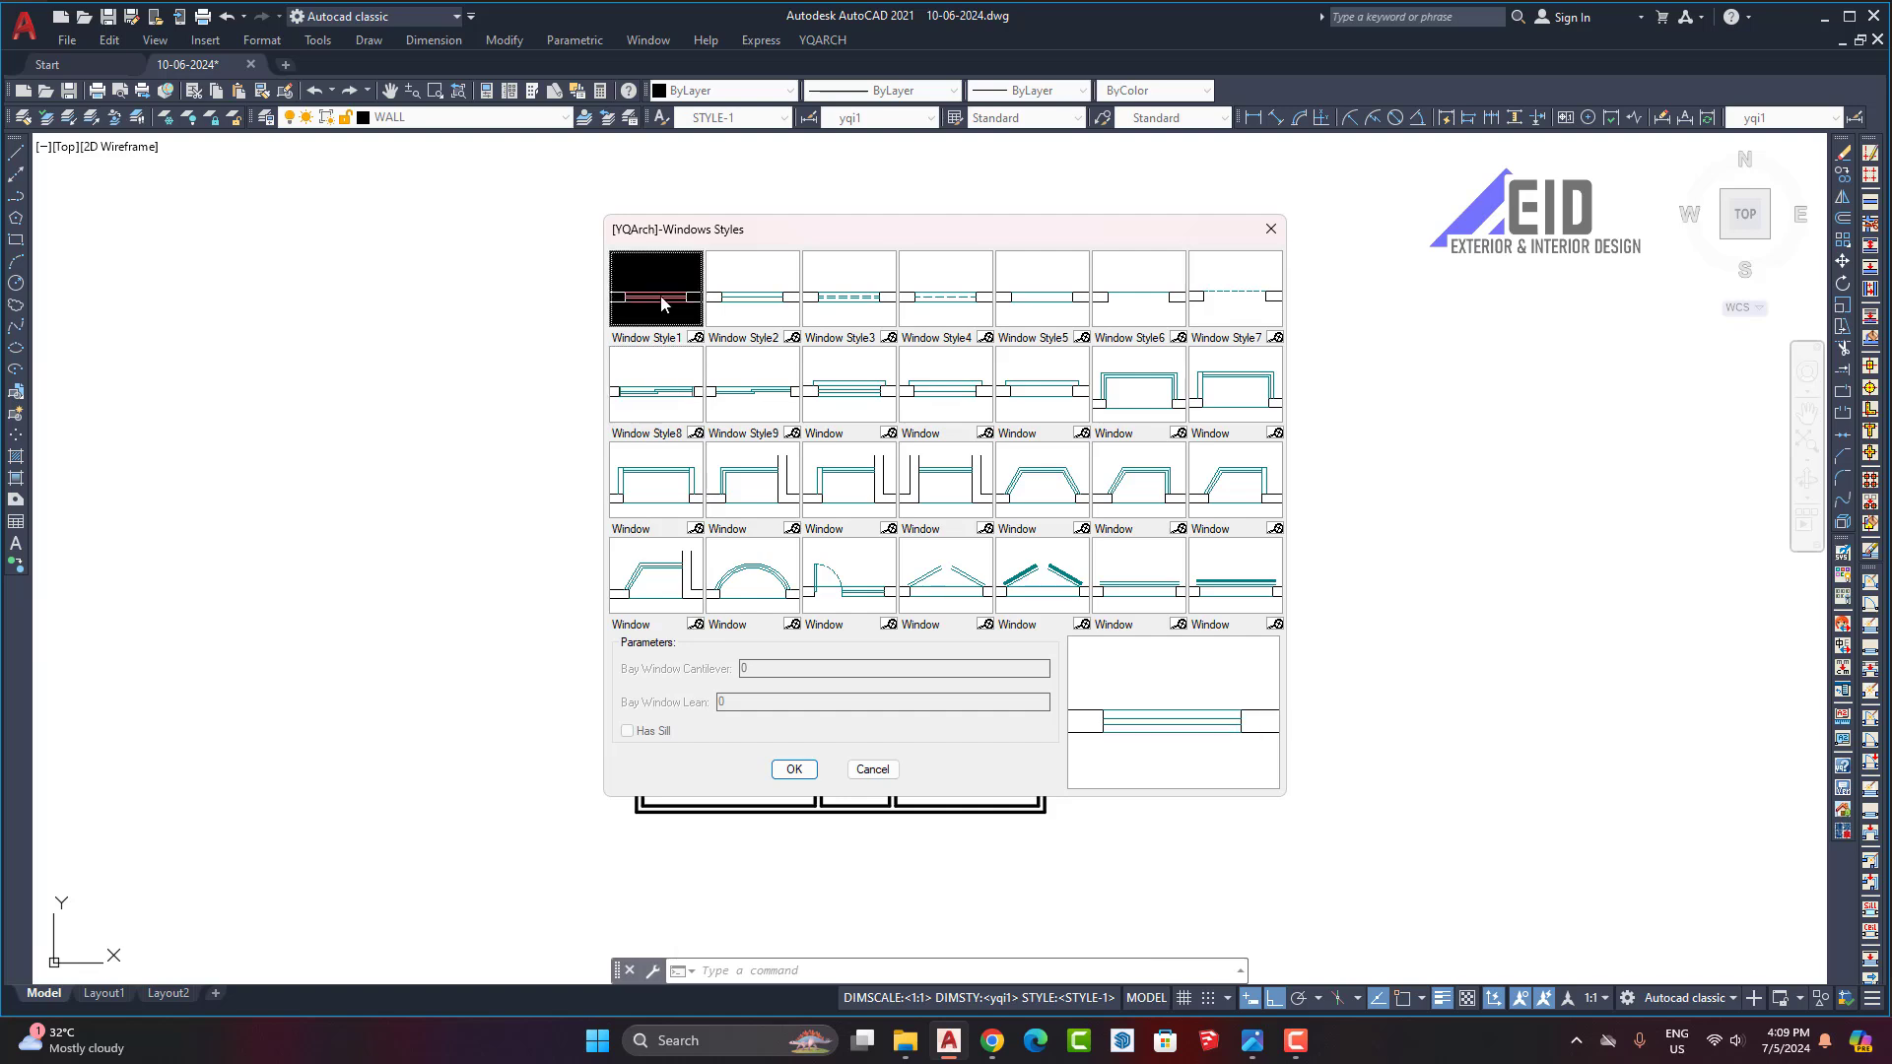
click(794, 769)
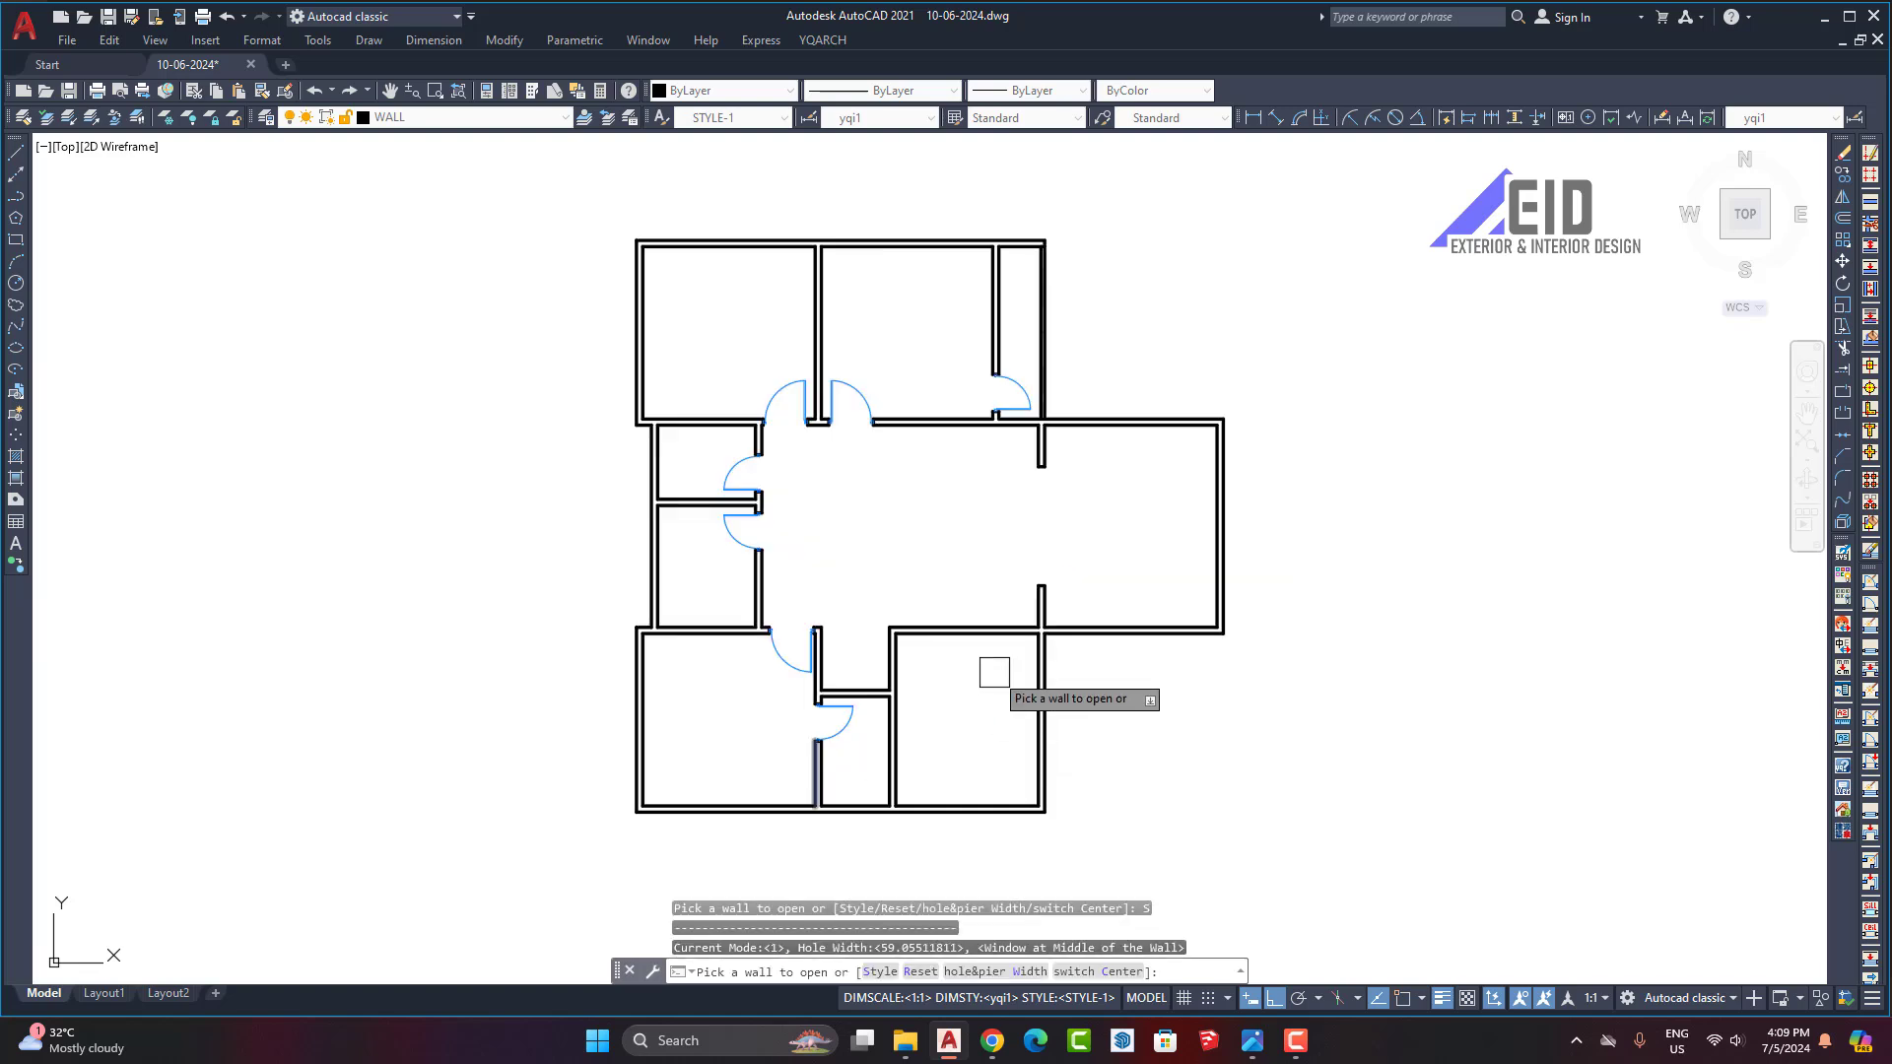
Step: Set the window hole width to 60, keeping the hole at the middle of the wall
click(986, 972)
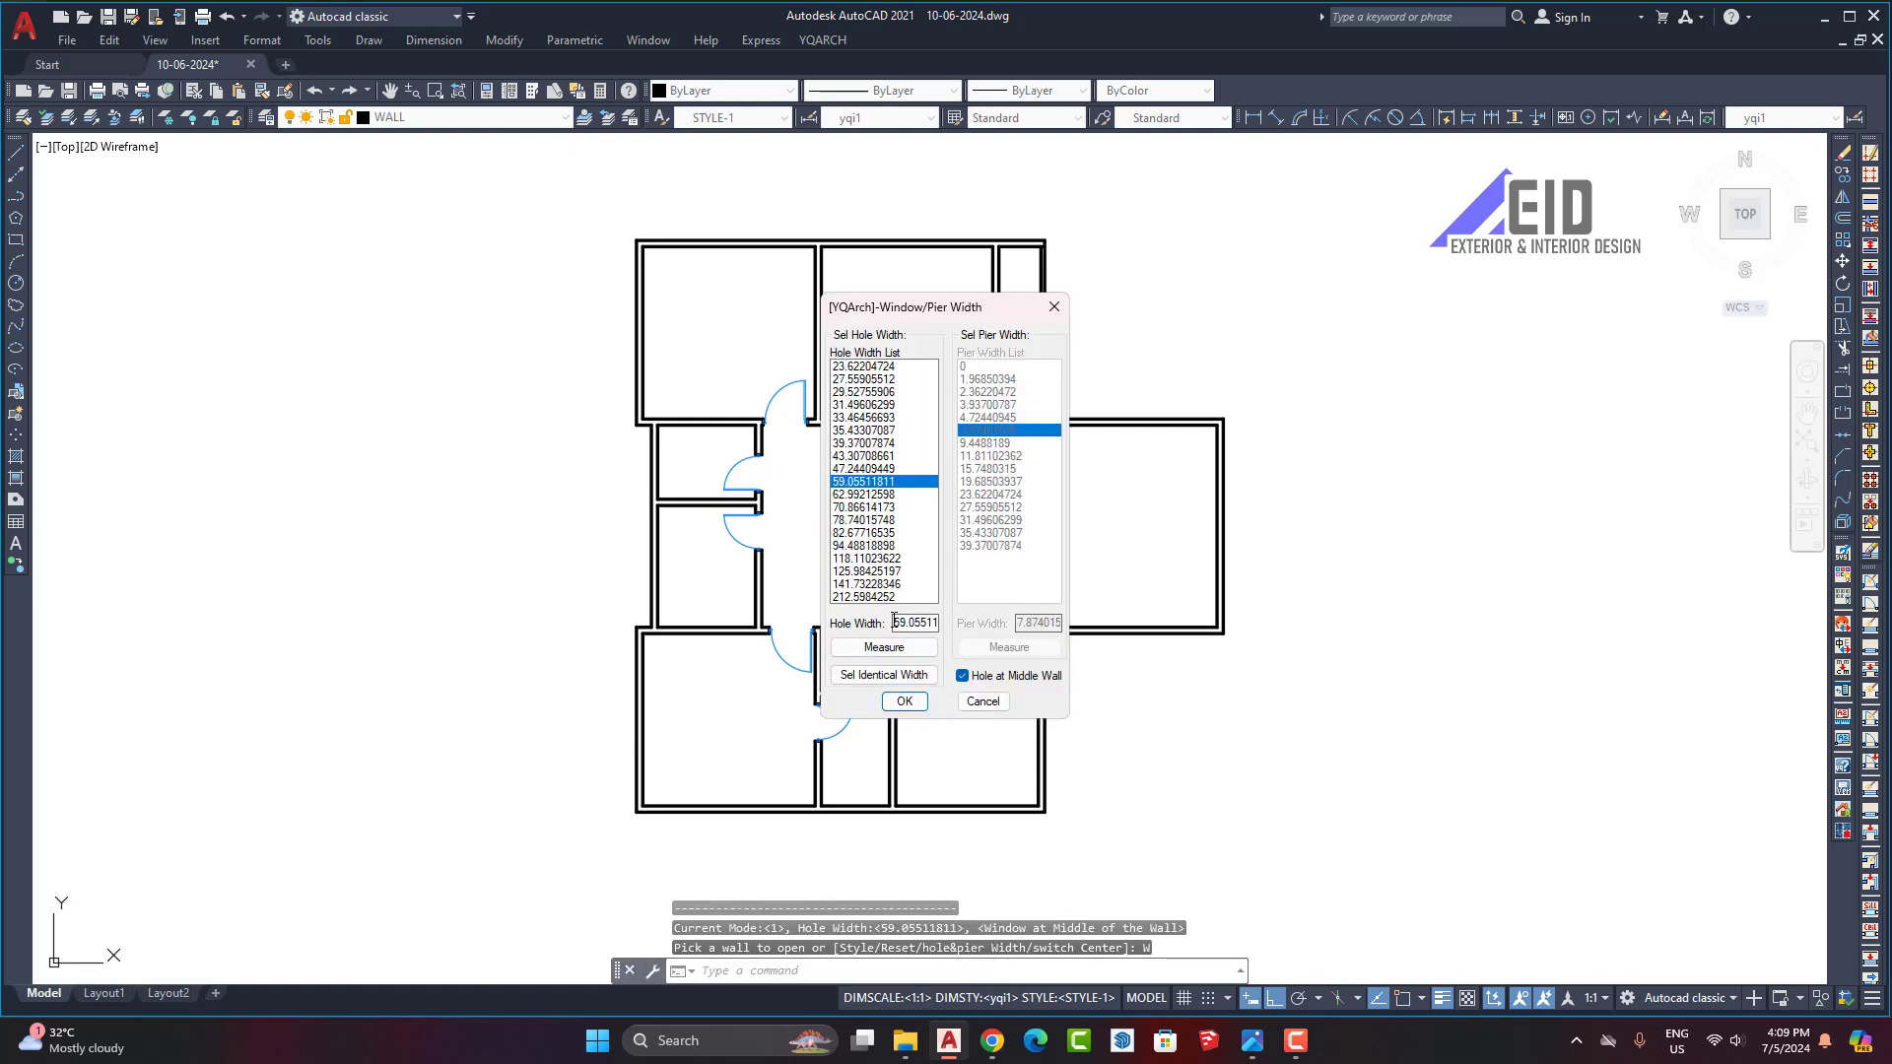
drag(893, 621, 948, 626)
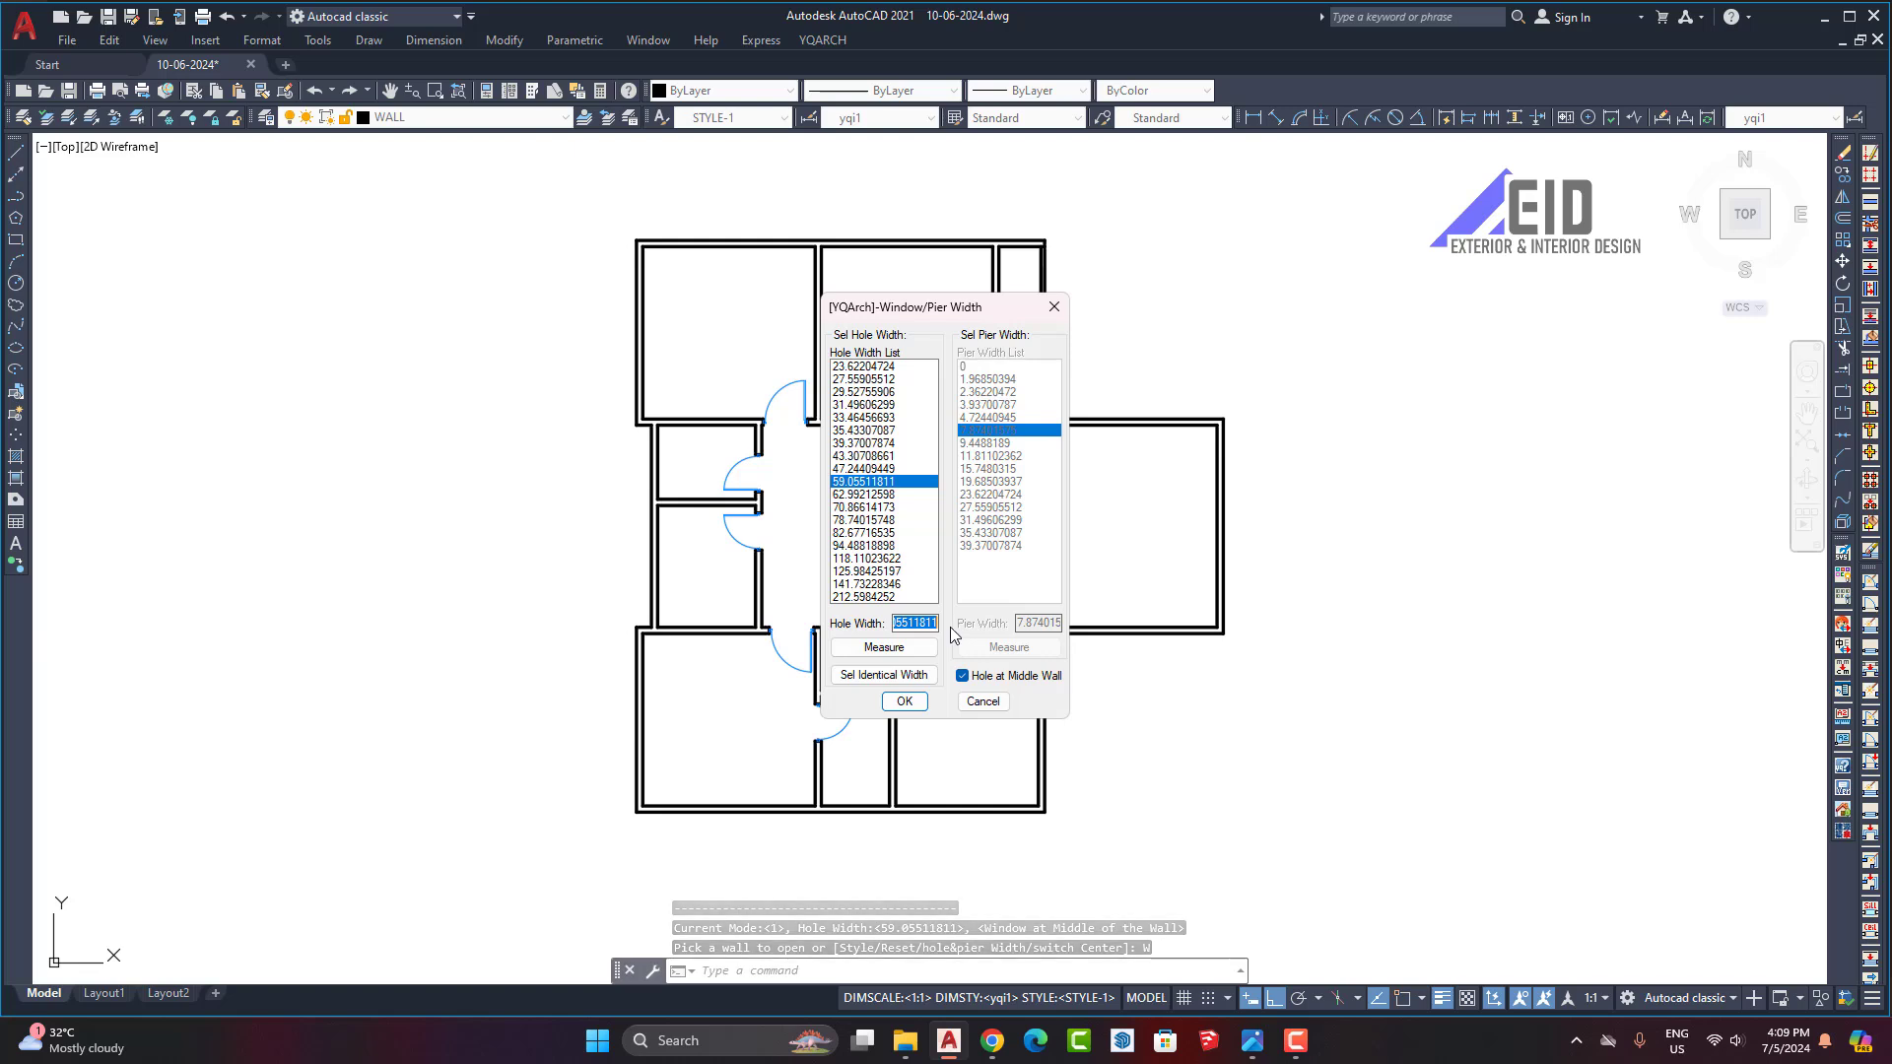
text(60)
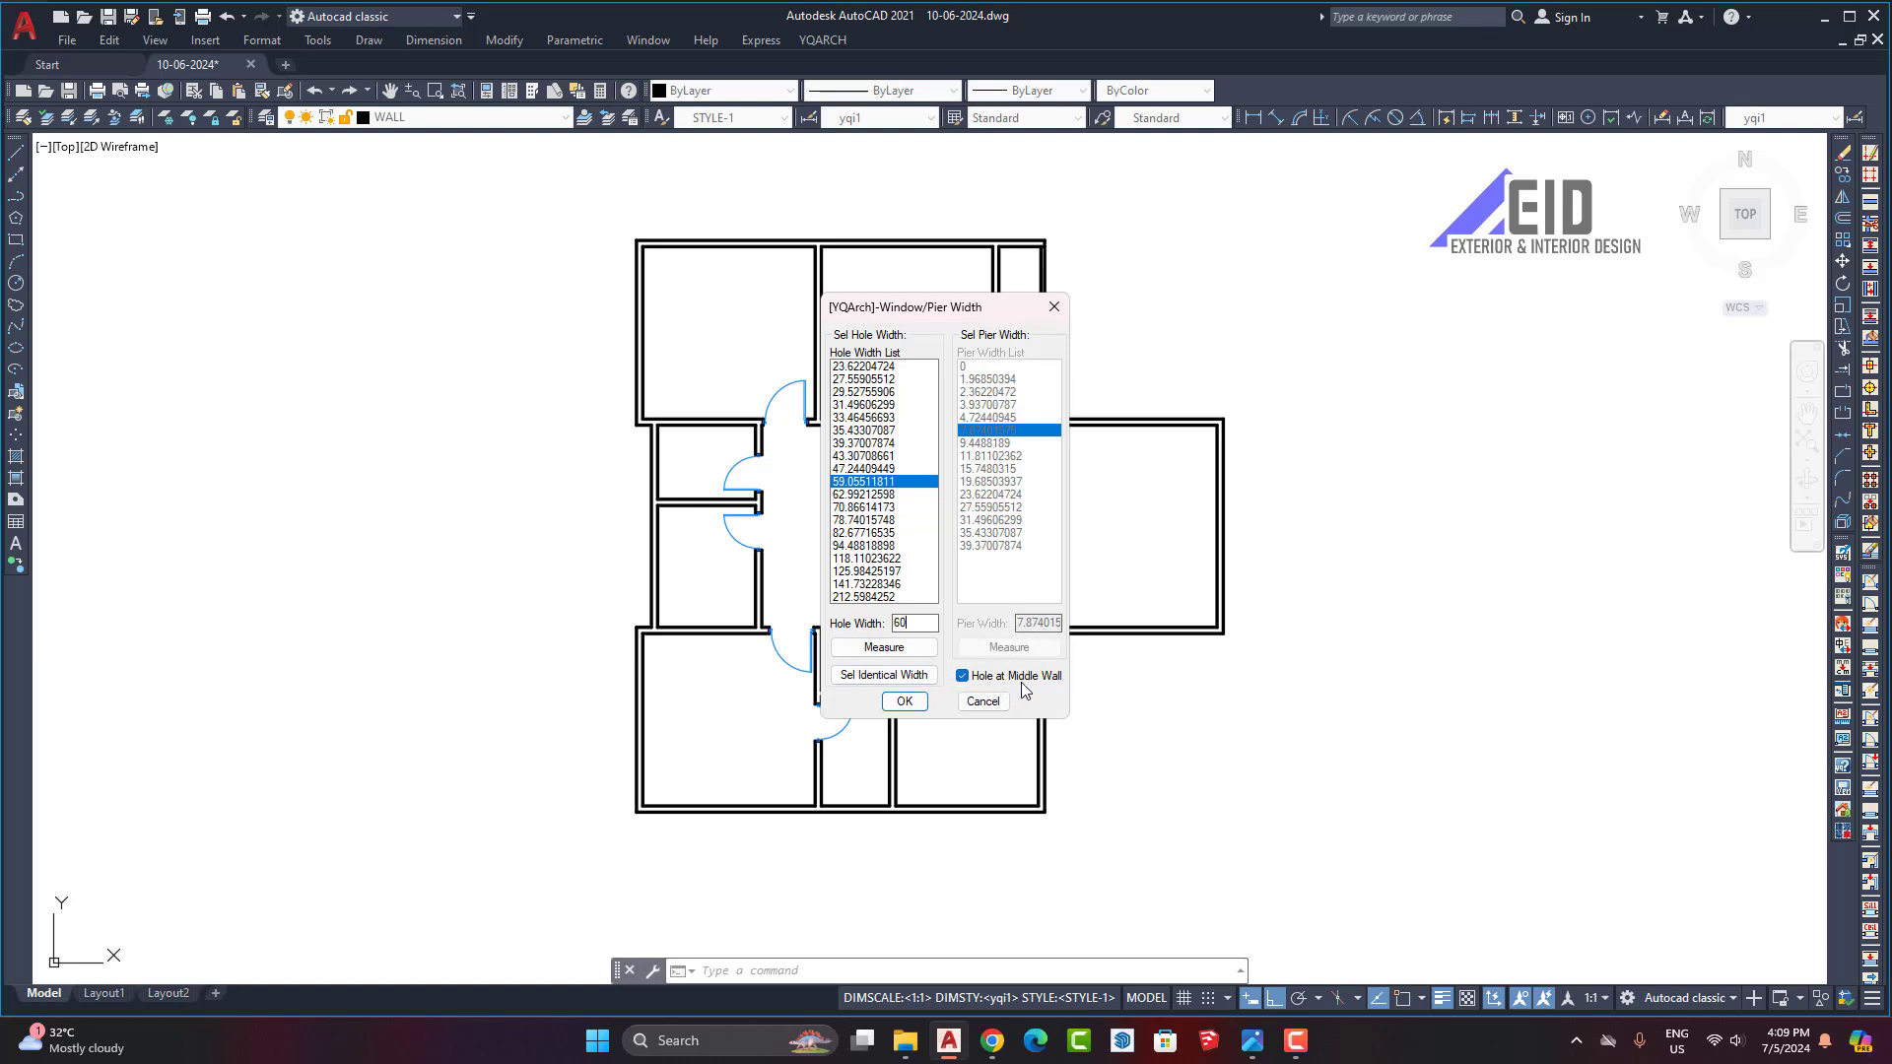
click(913, 706)
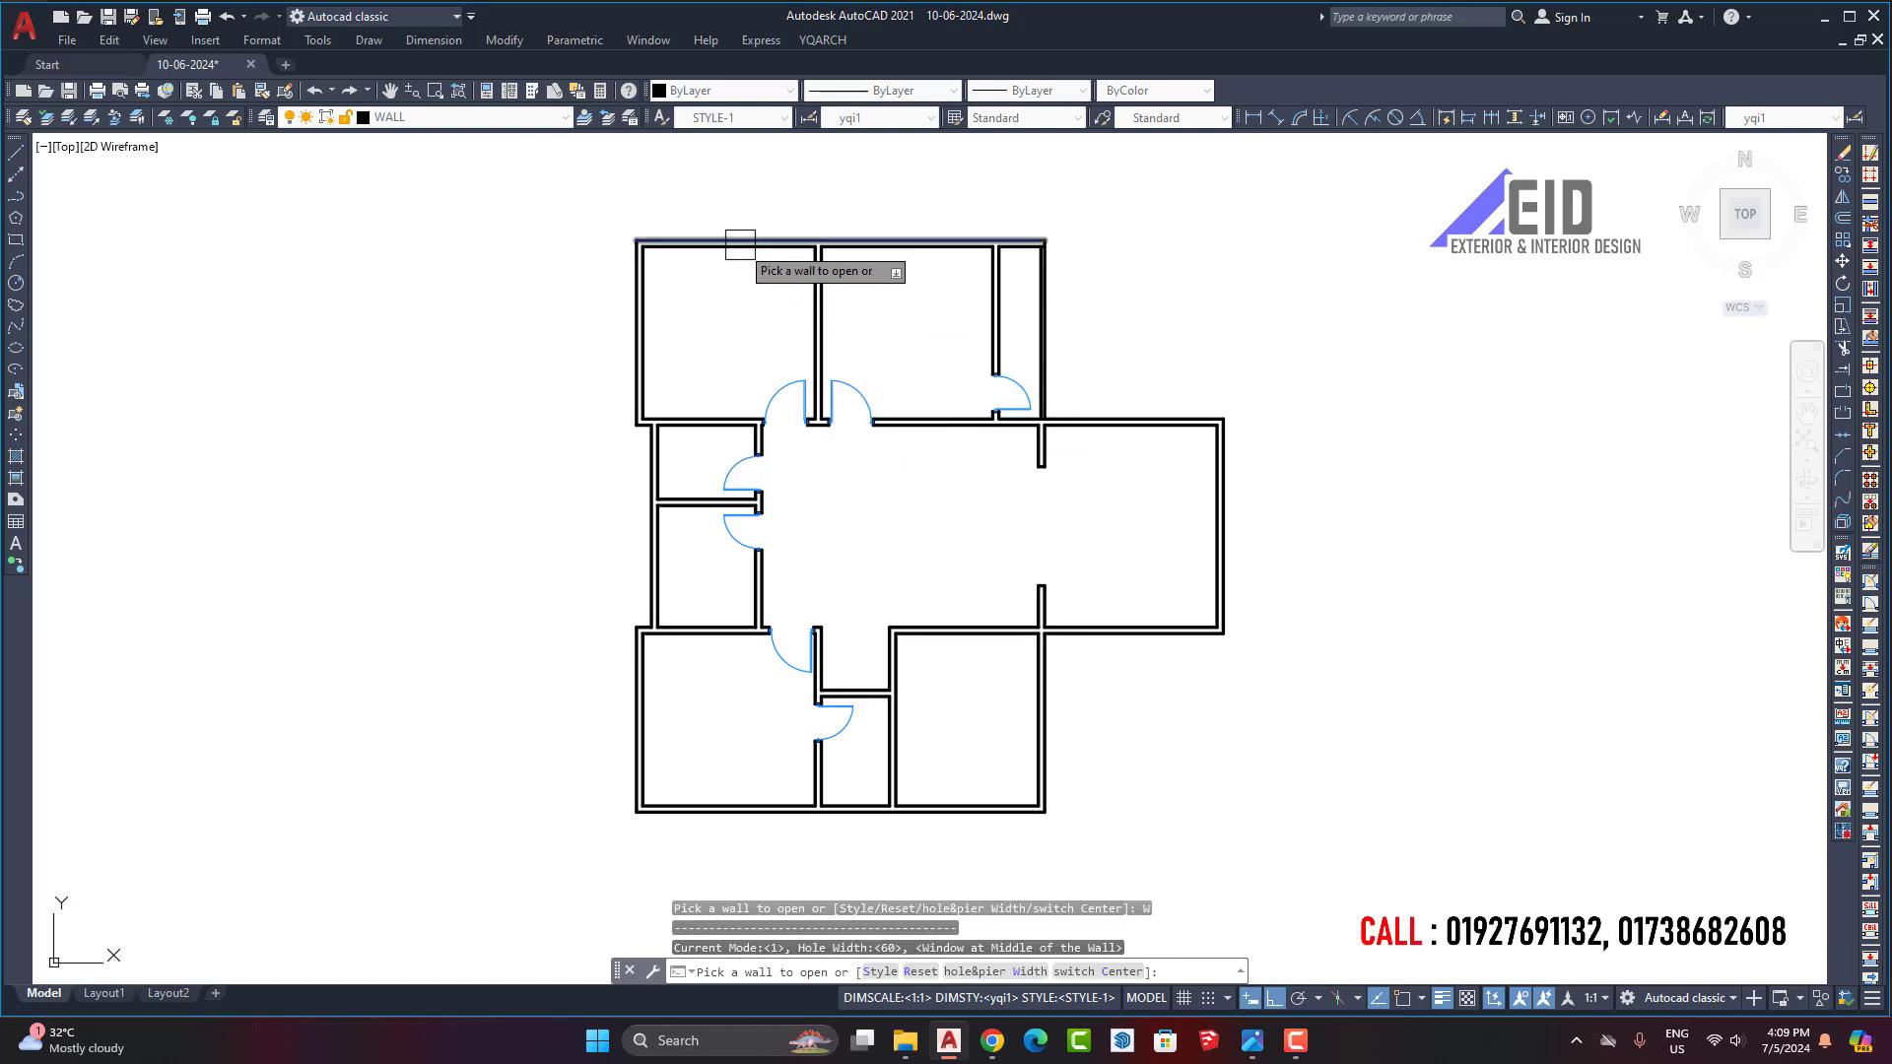
Step: Place 60-wide windows in the top walls of the two large upper rooms and the left wall of the upper-left room
scroll(739, 256, up, 5)
scroll(895, 286, down, 4)
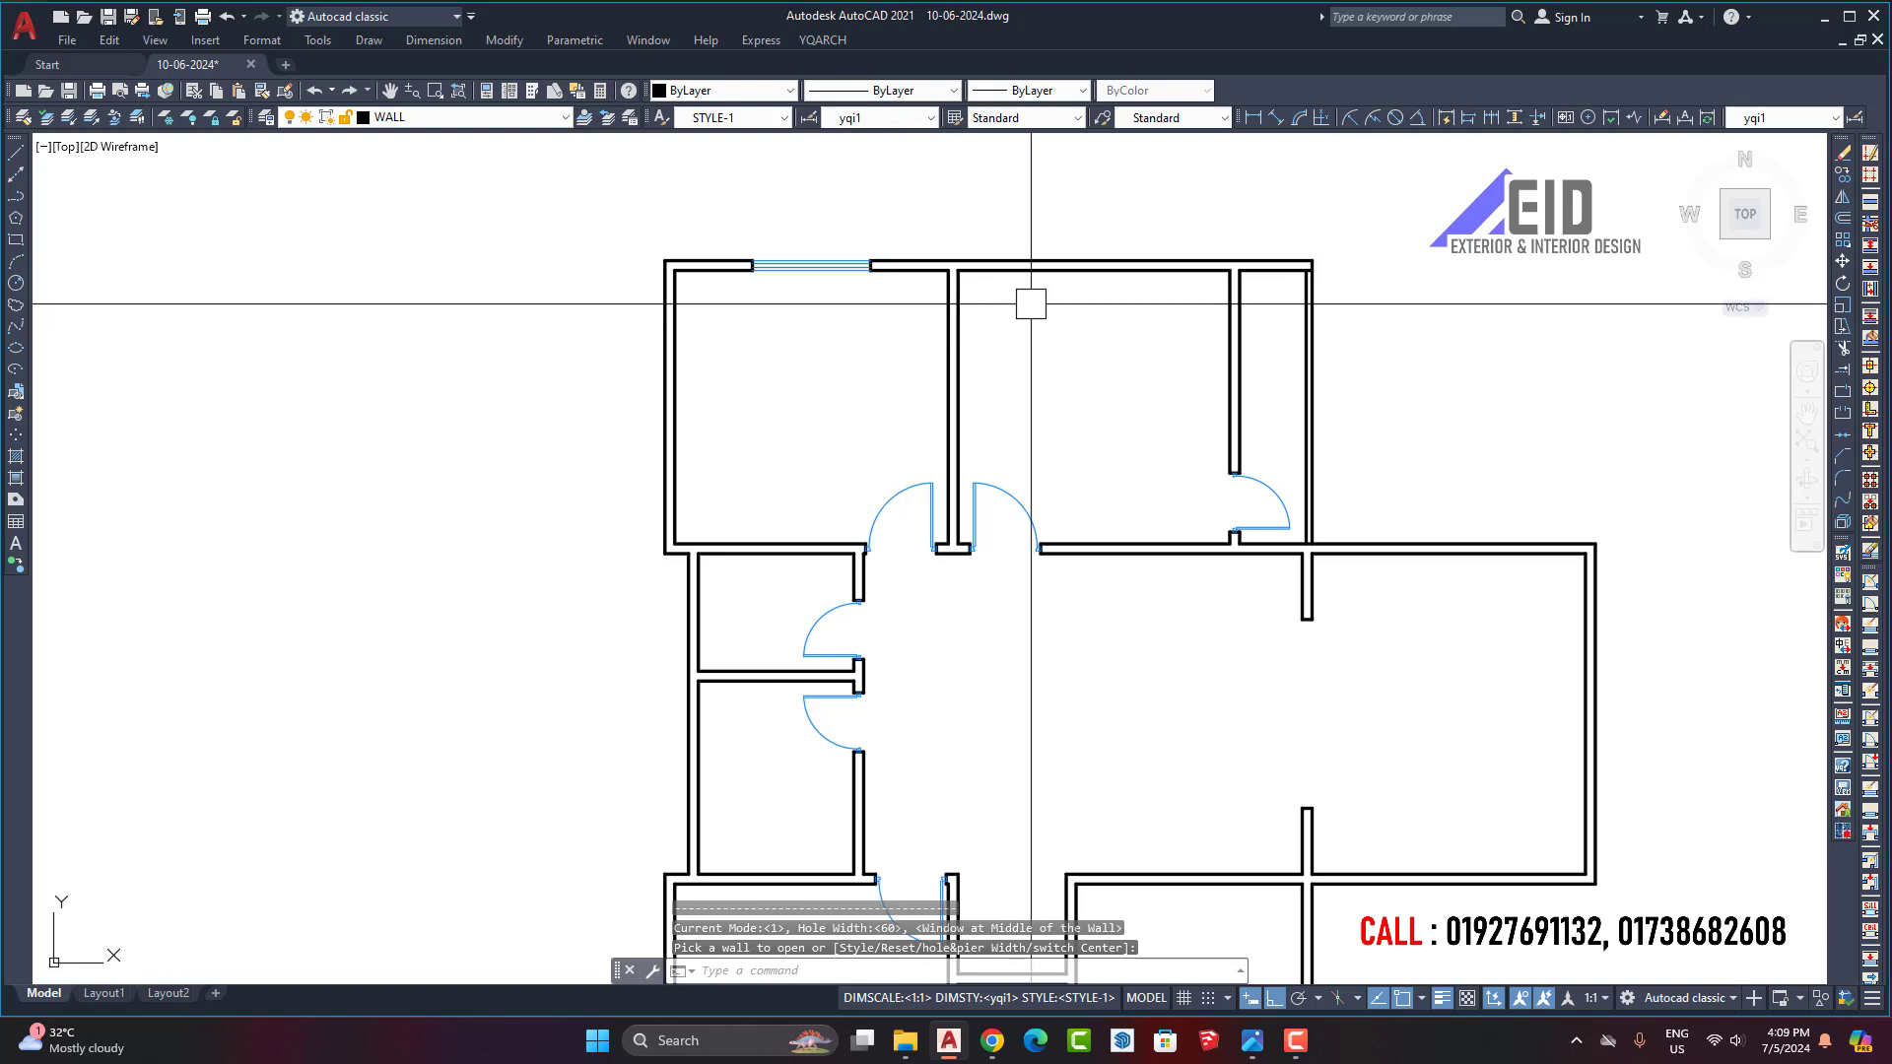
click(1084, 264)
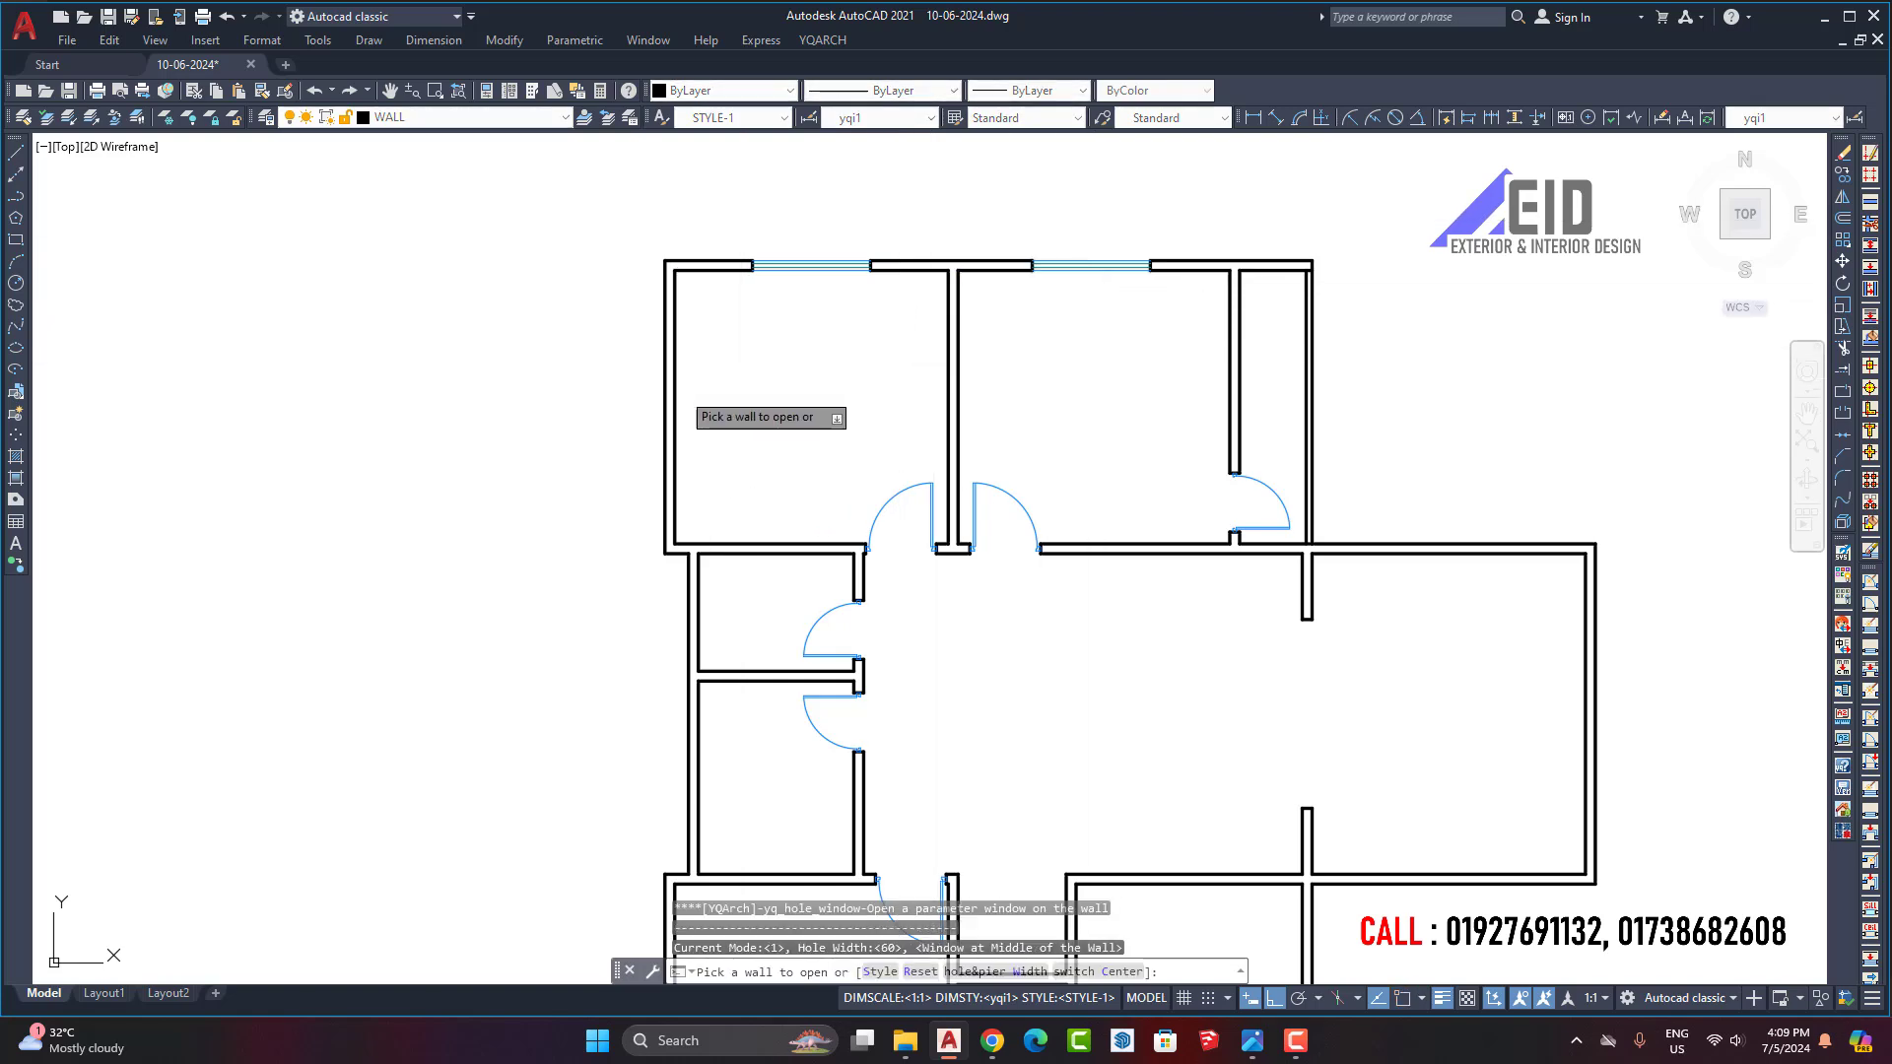
click(671, 399)
Step: Place 60-wide windows in the left and bottom outer walls of the lower-left room
middle_drag(715, 702, 816, 366)
click(755, 636)
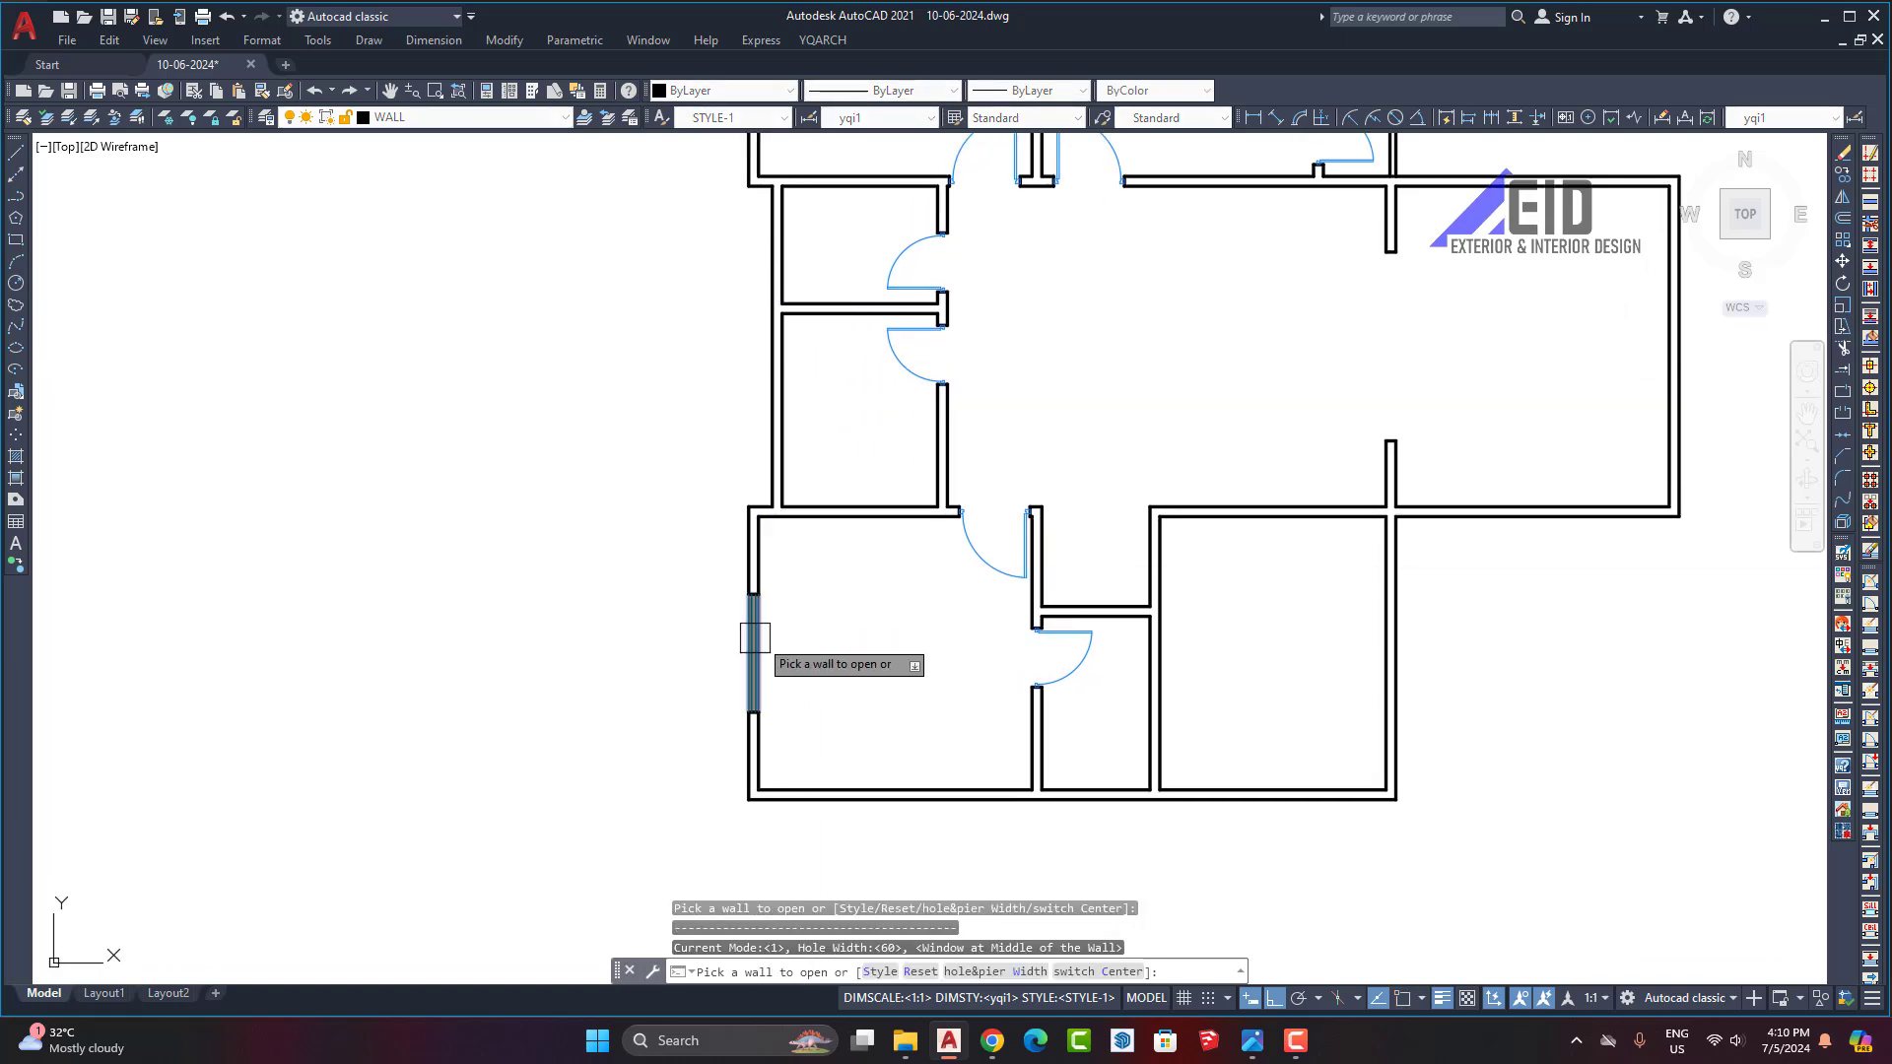
scroll(761, 492, down, 4)
scroll(815, 609, up, 2)
scroll(815, 609, up, 2)
click(794, 571)
key(Return)
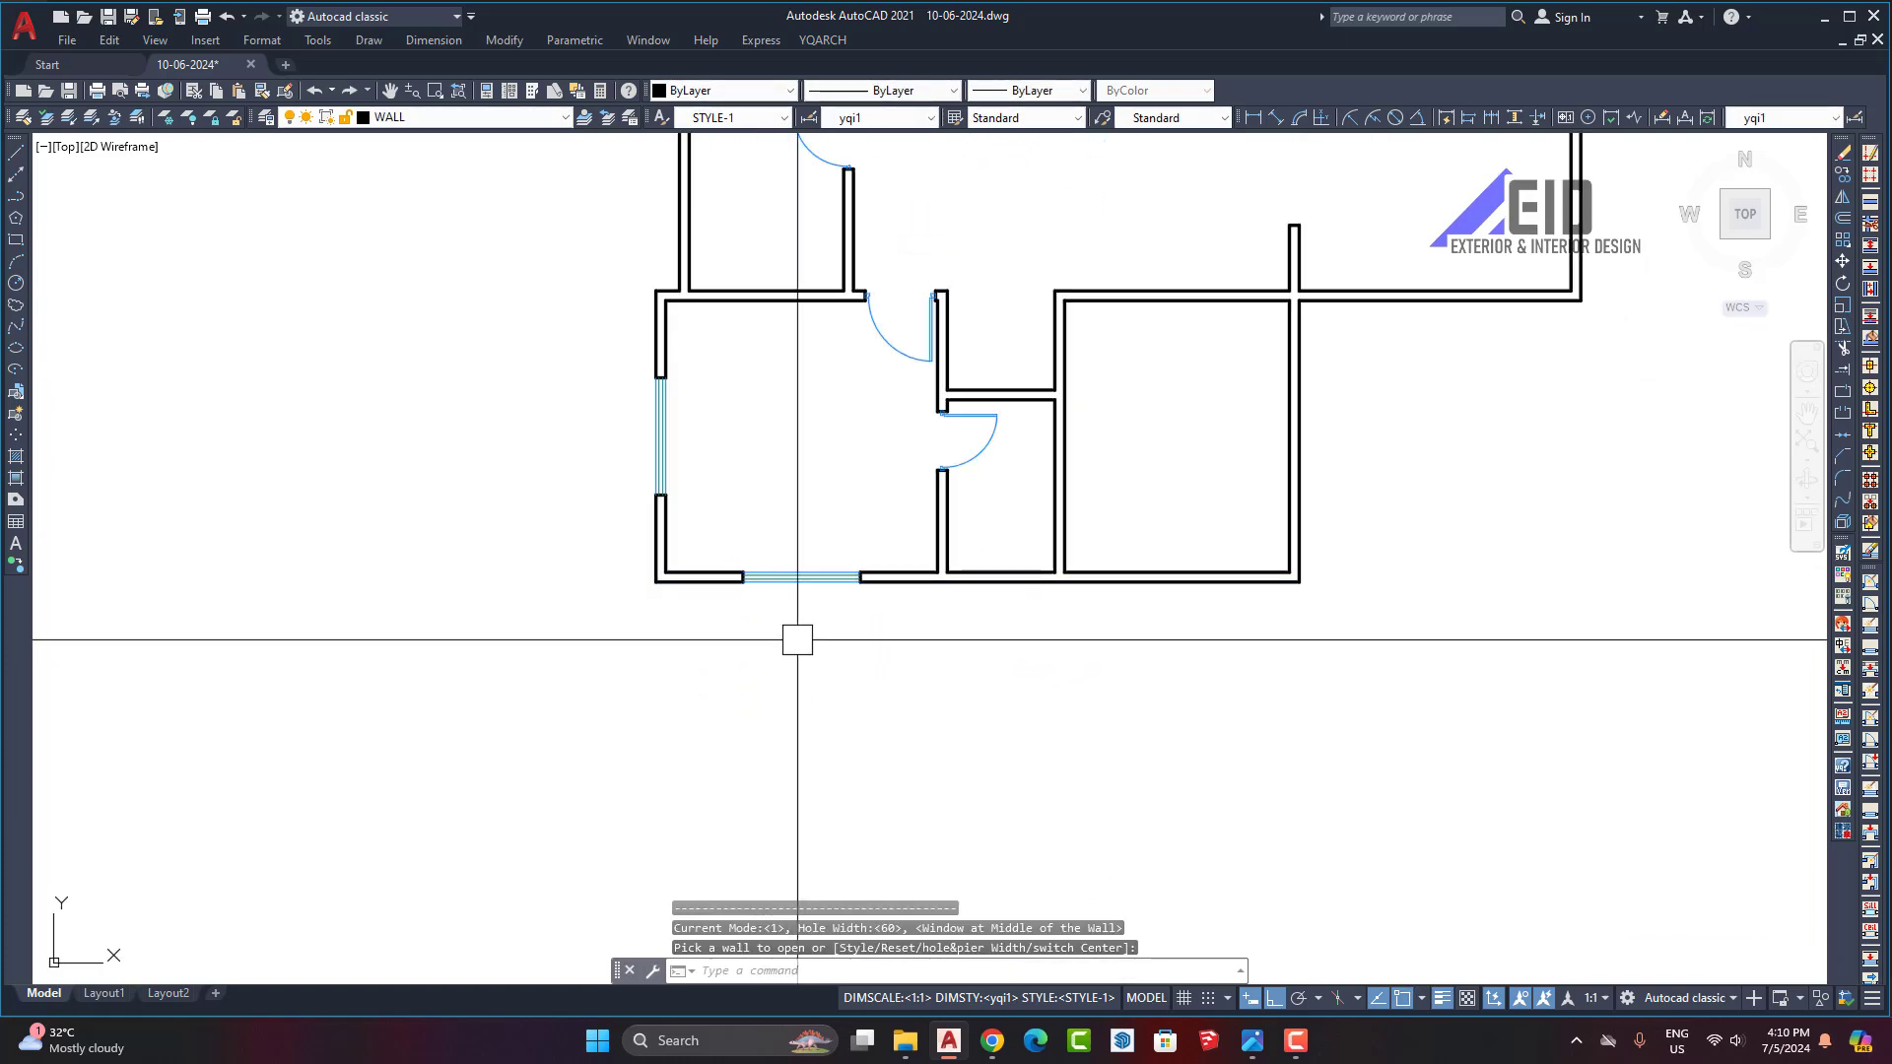
Step: Place a 60-wide window in the outer right wall of the right-hand room
scroll(972, 684, down, 2)
key(Return)
click(1275, 410)
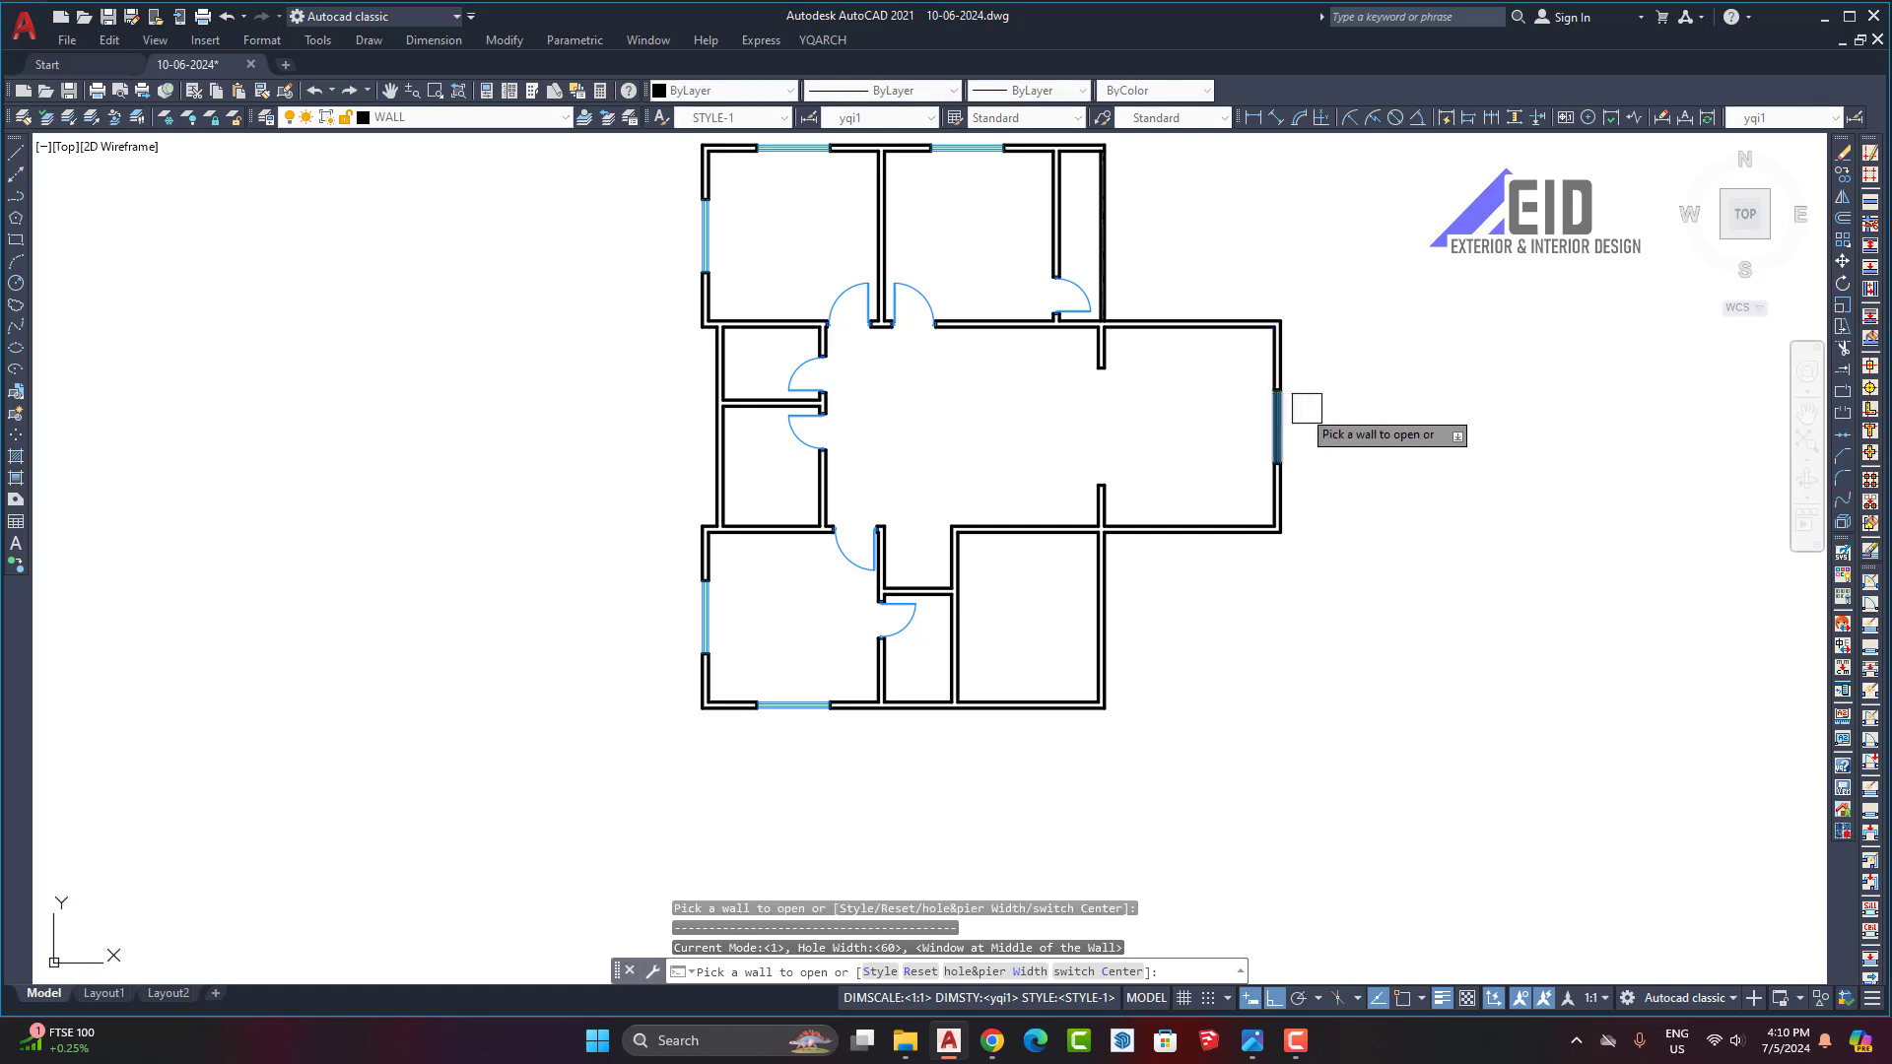
key(Return)
middle_drag(1104, 281, 1084, 484)
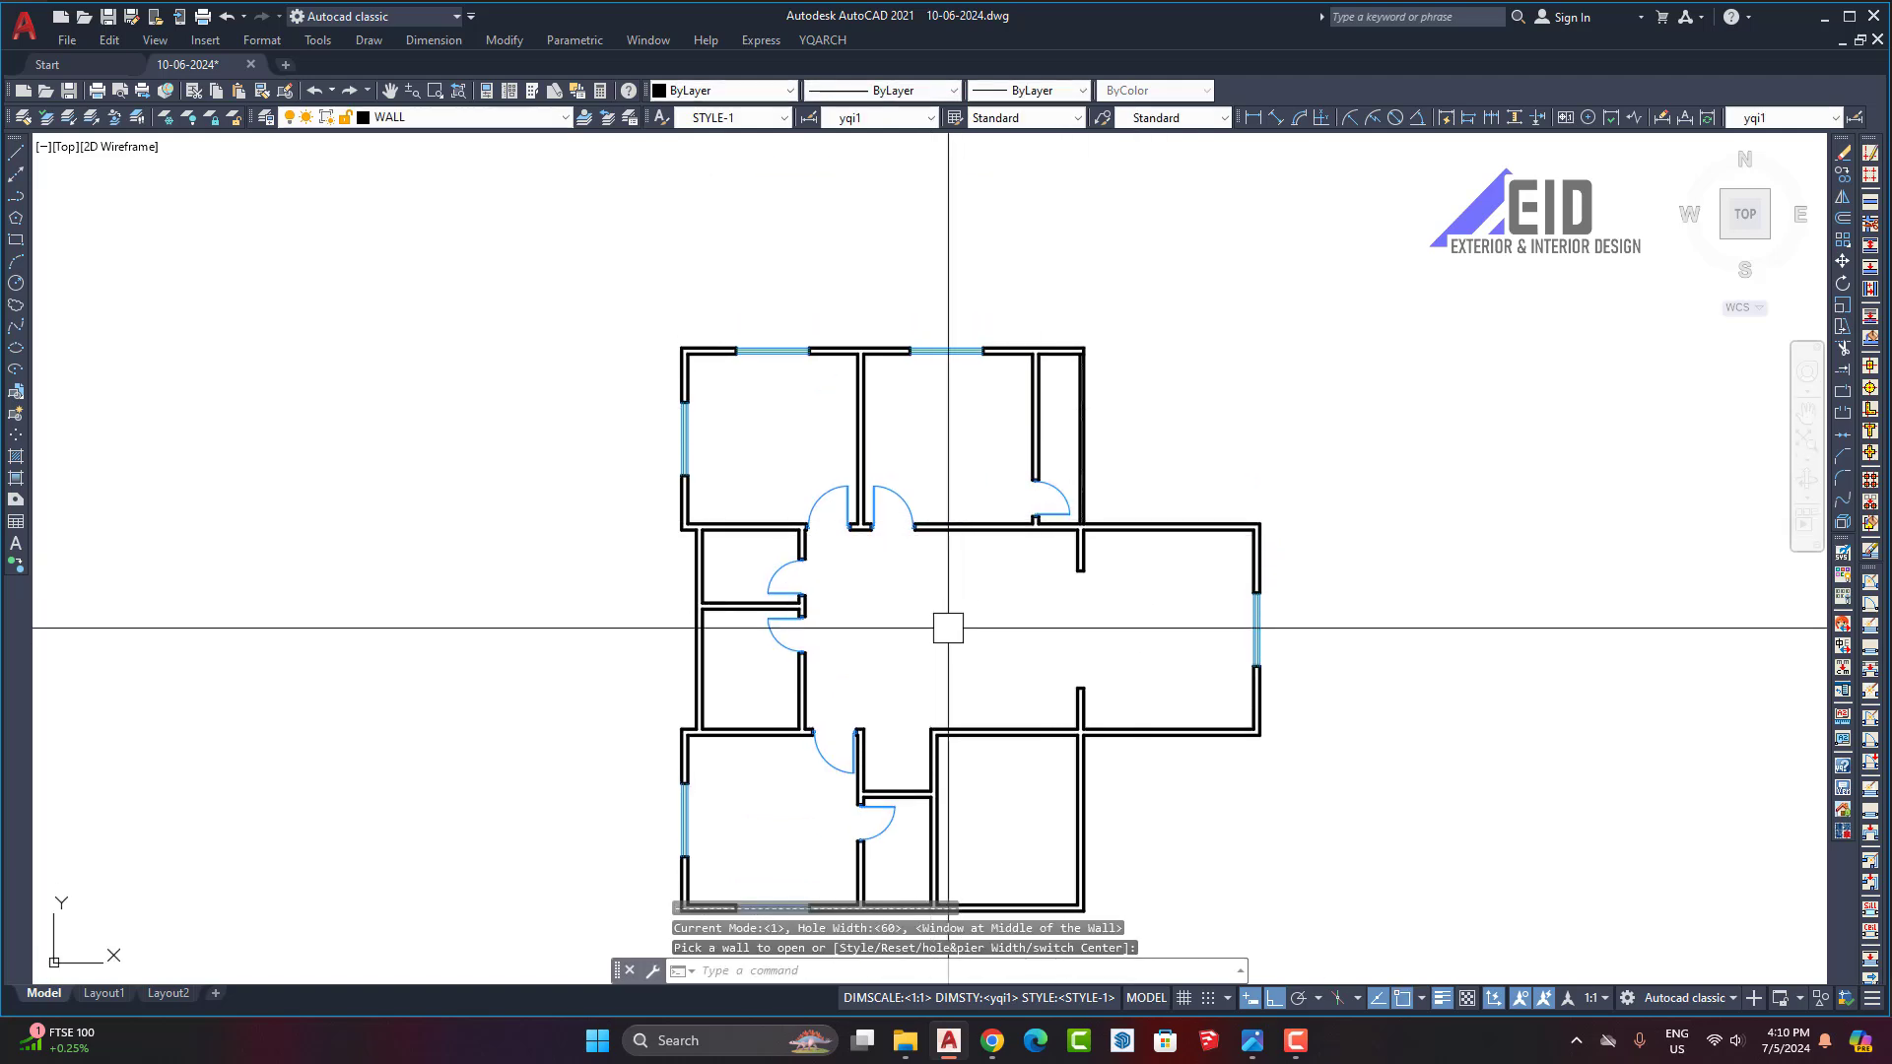
middle_drag(904, 663, 937, 557)
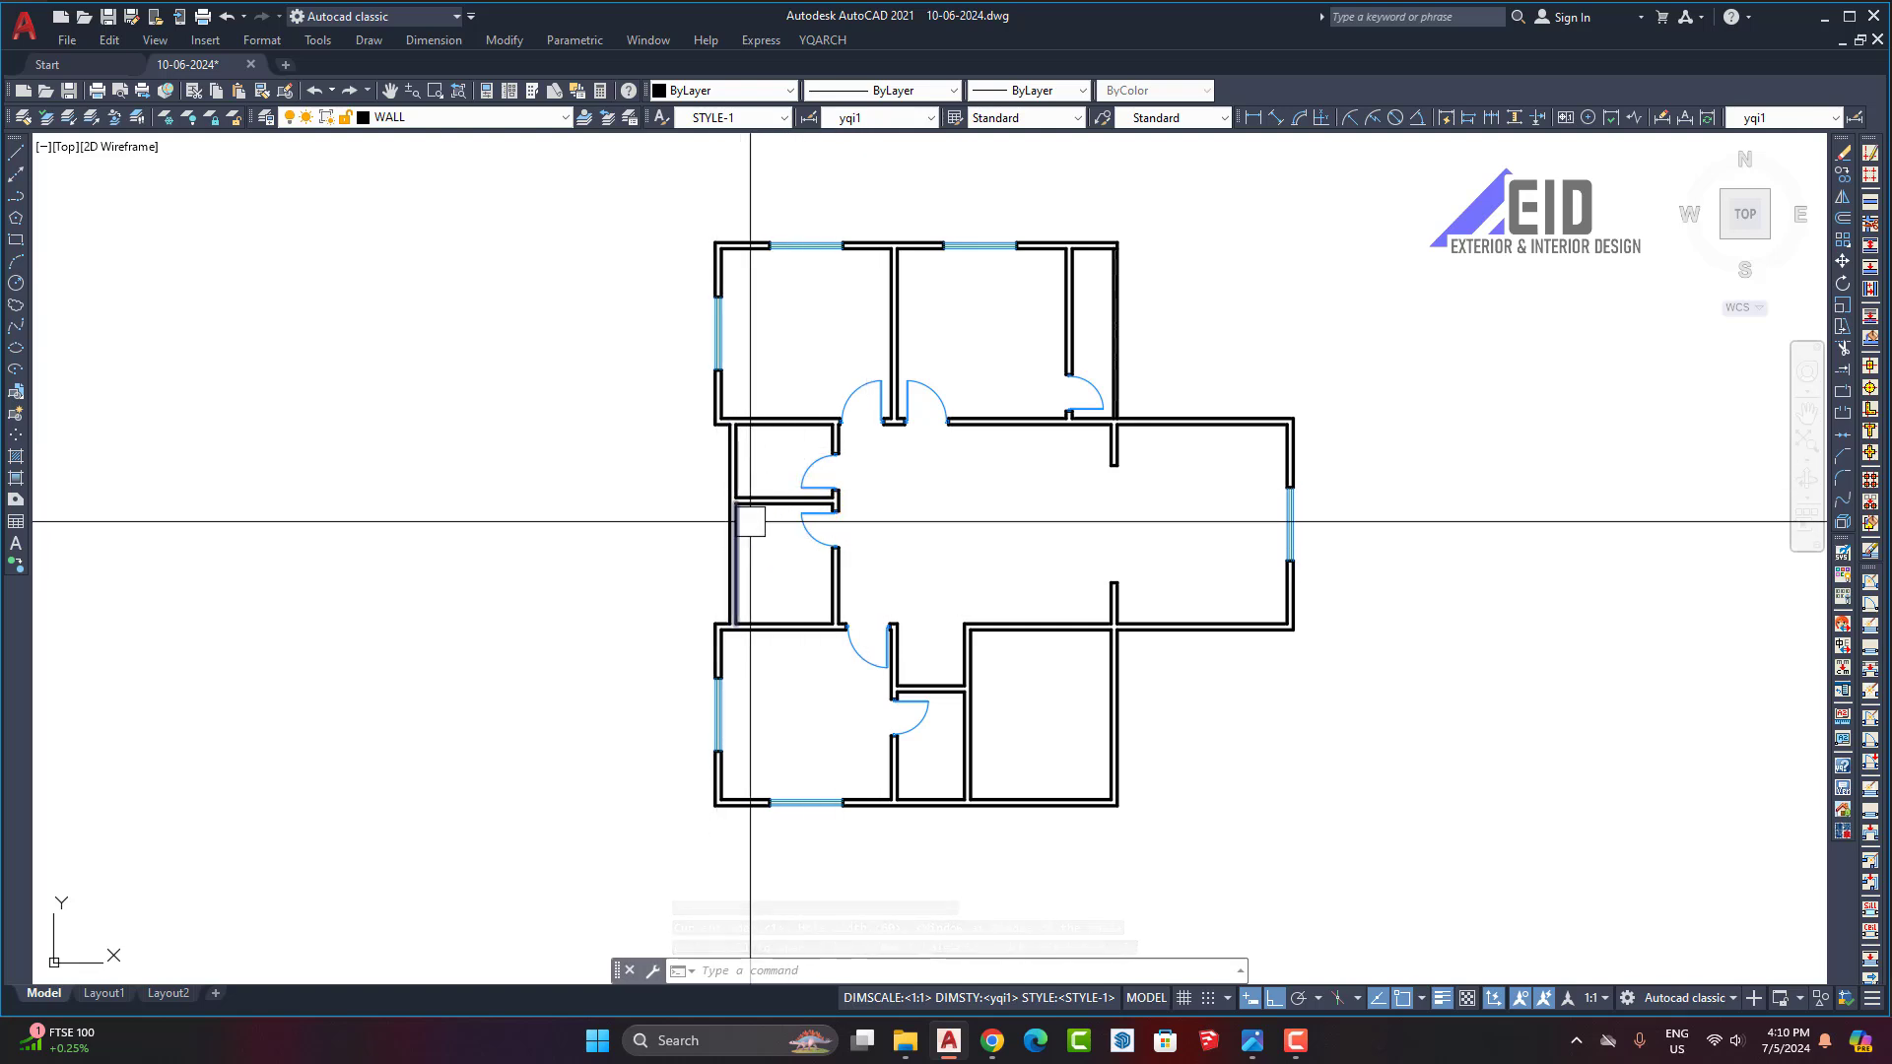
Step: Restart the window command and set the window hole width to 48
scroll(722, 431, up, 3)
scroll(772, 427, down, 2)
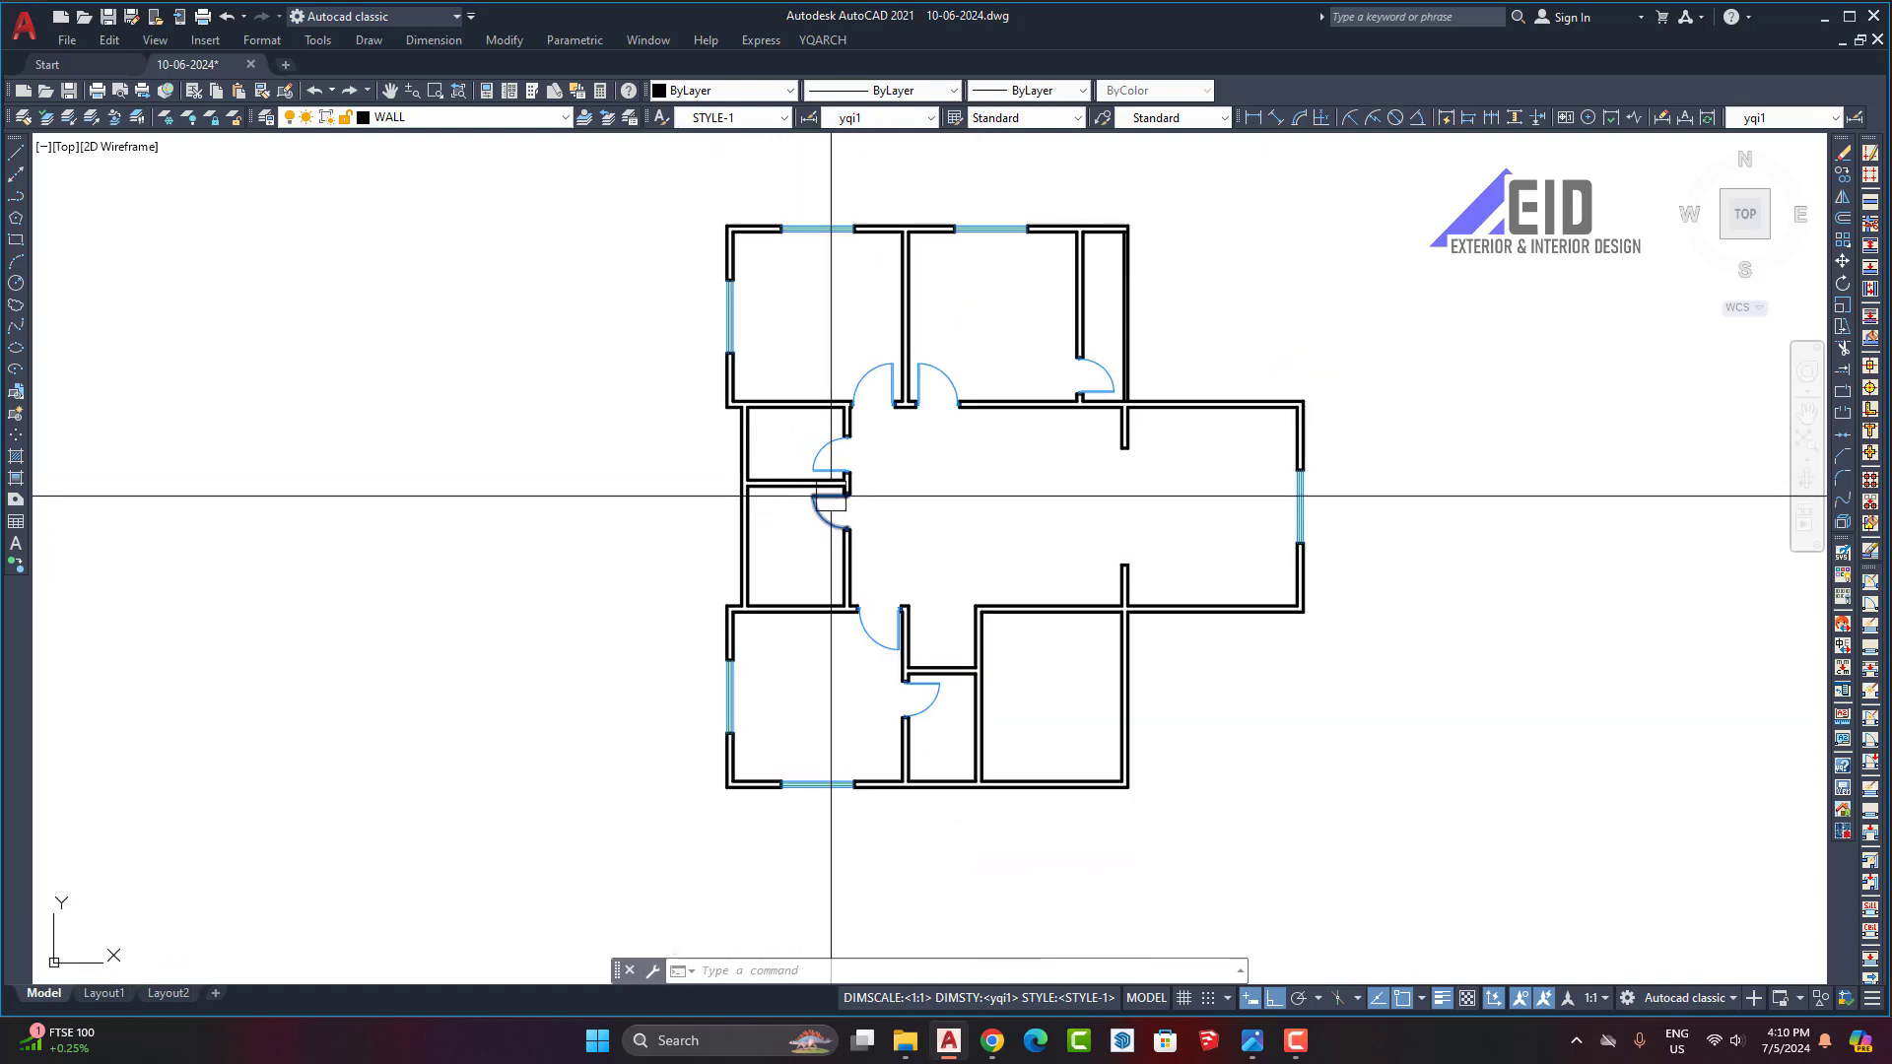
scroll(778, 541, up, 2)
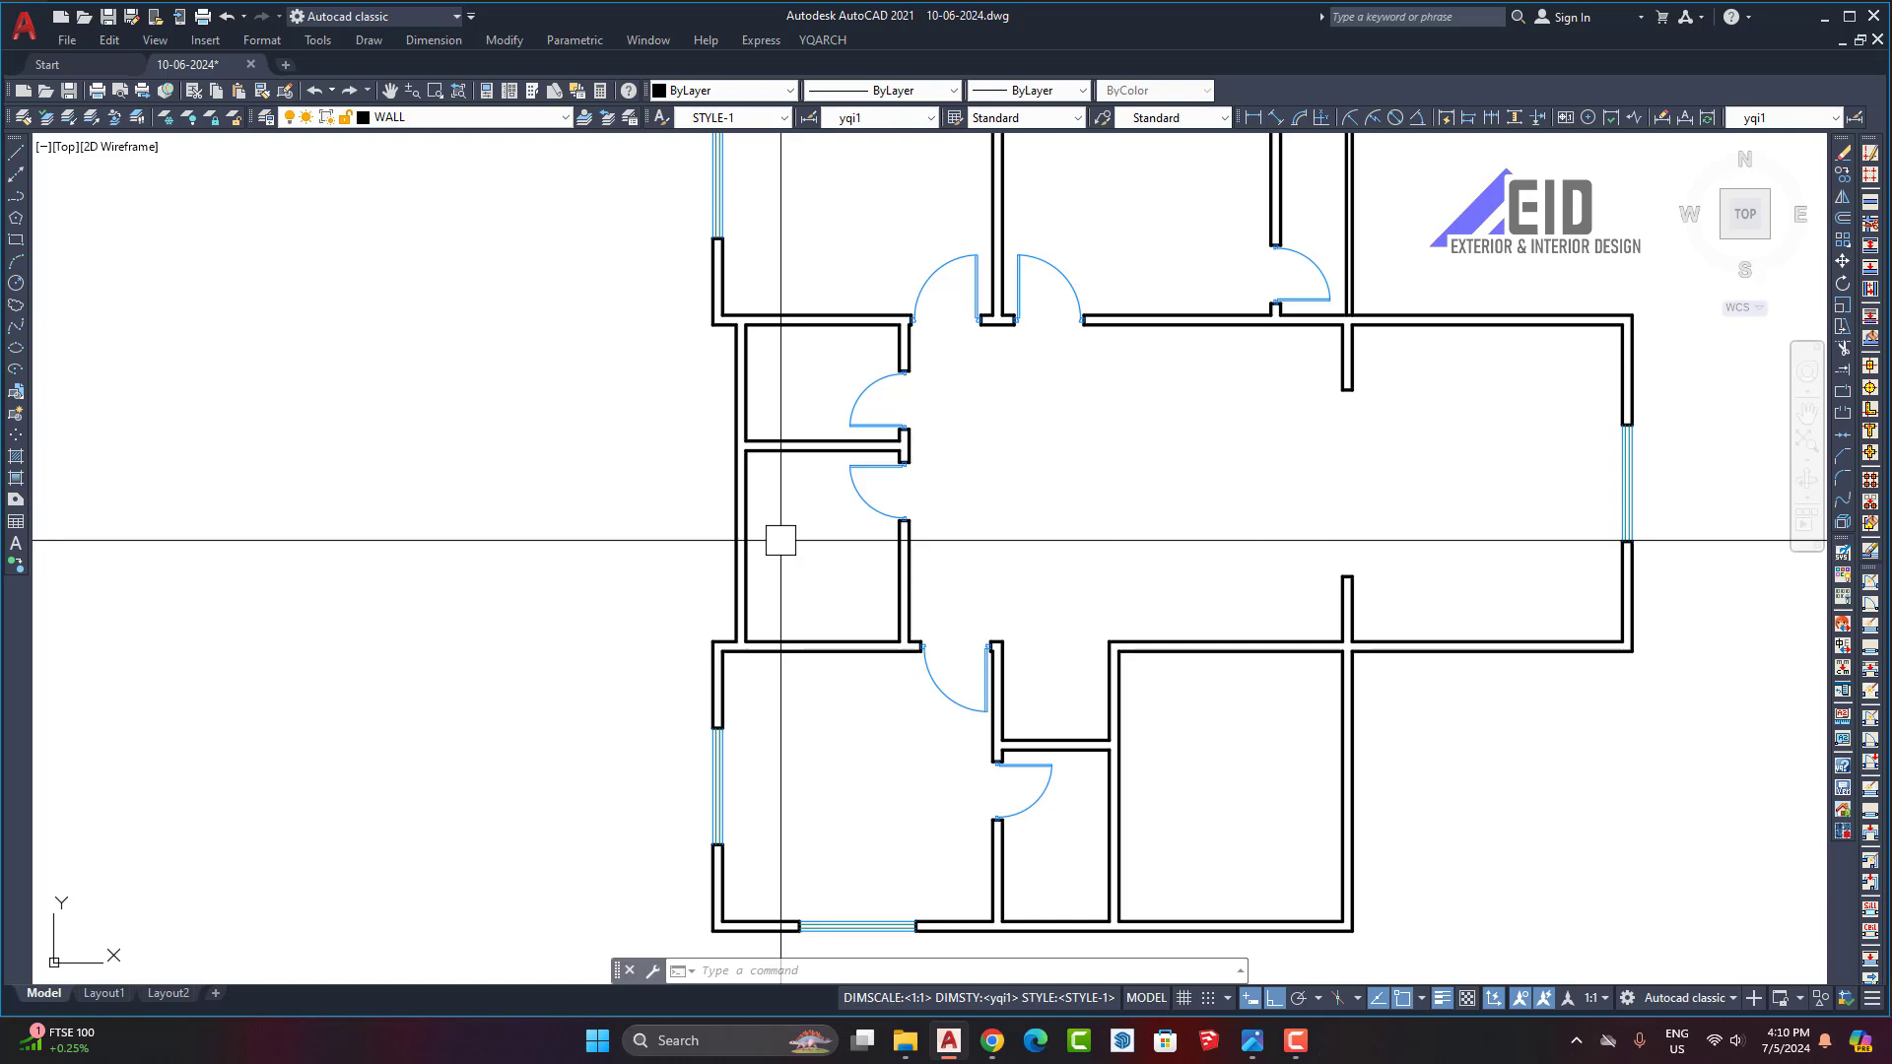
key(Return)
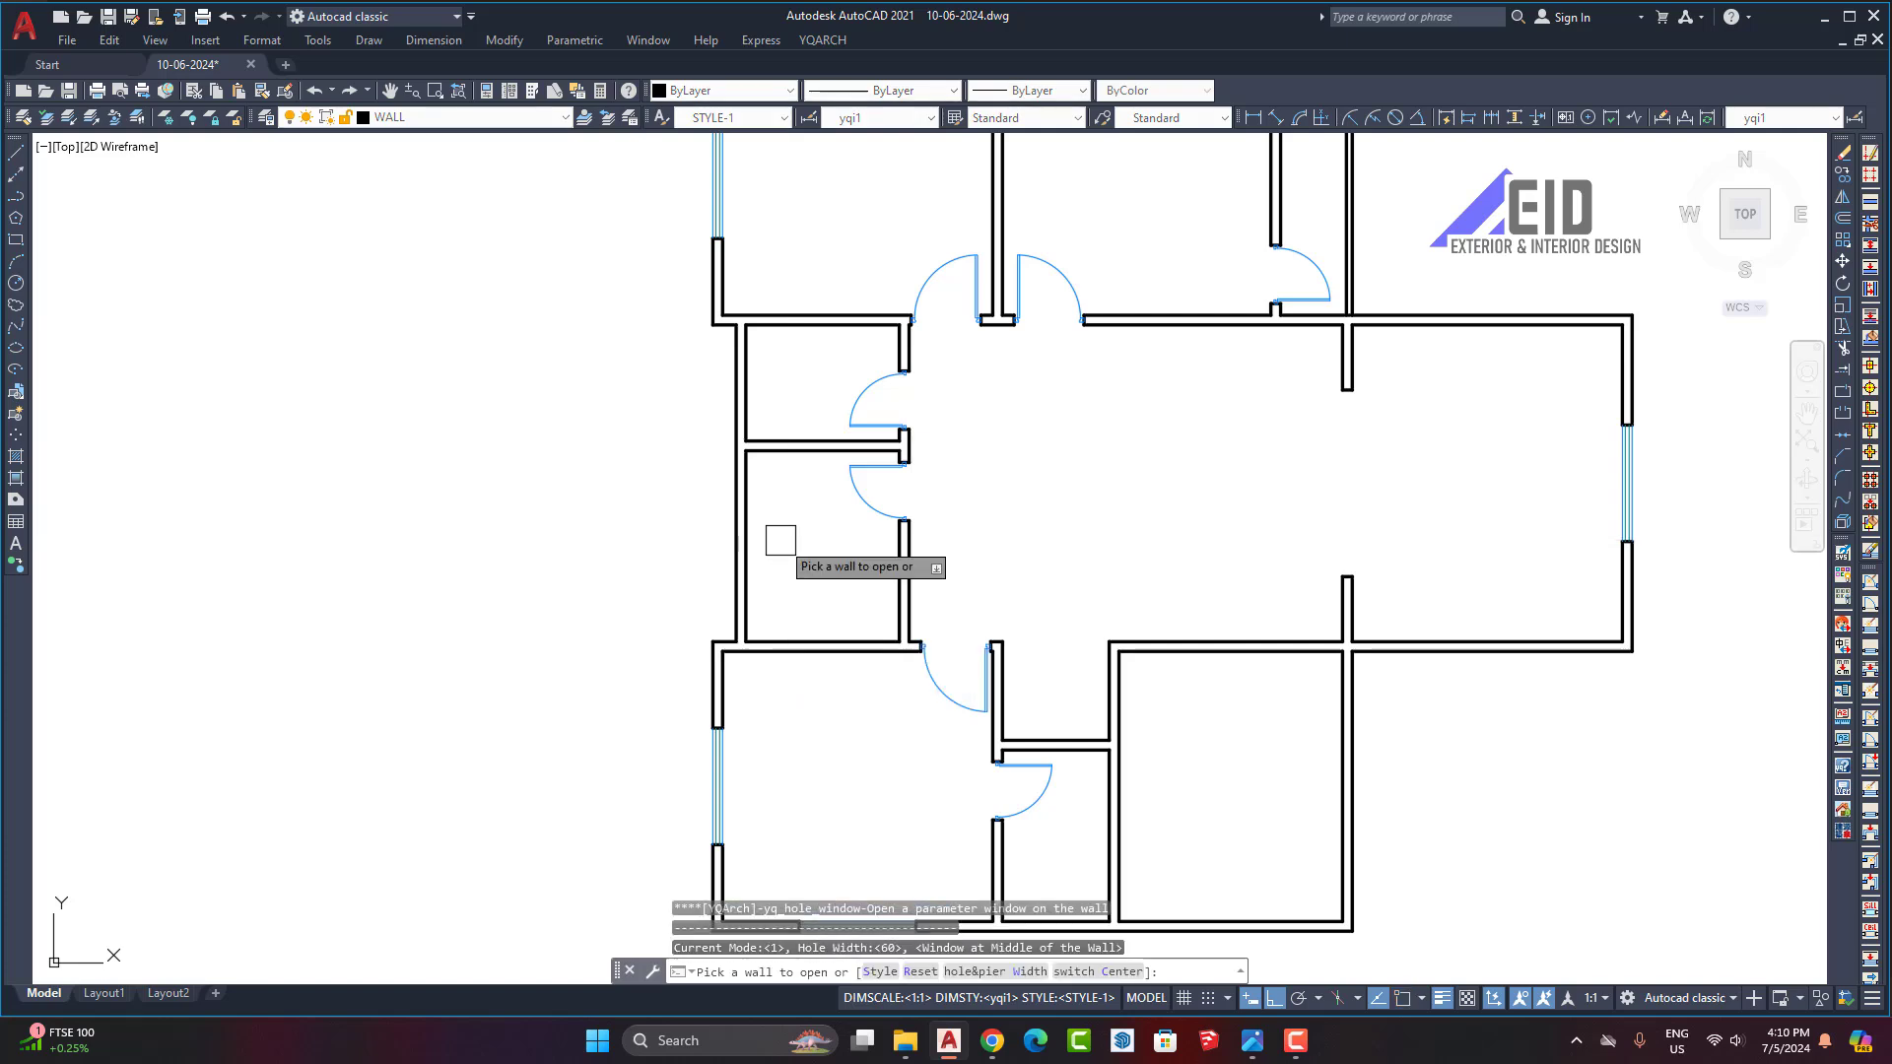
click(1009, 972)
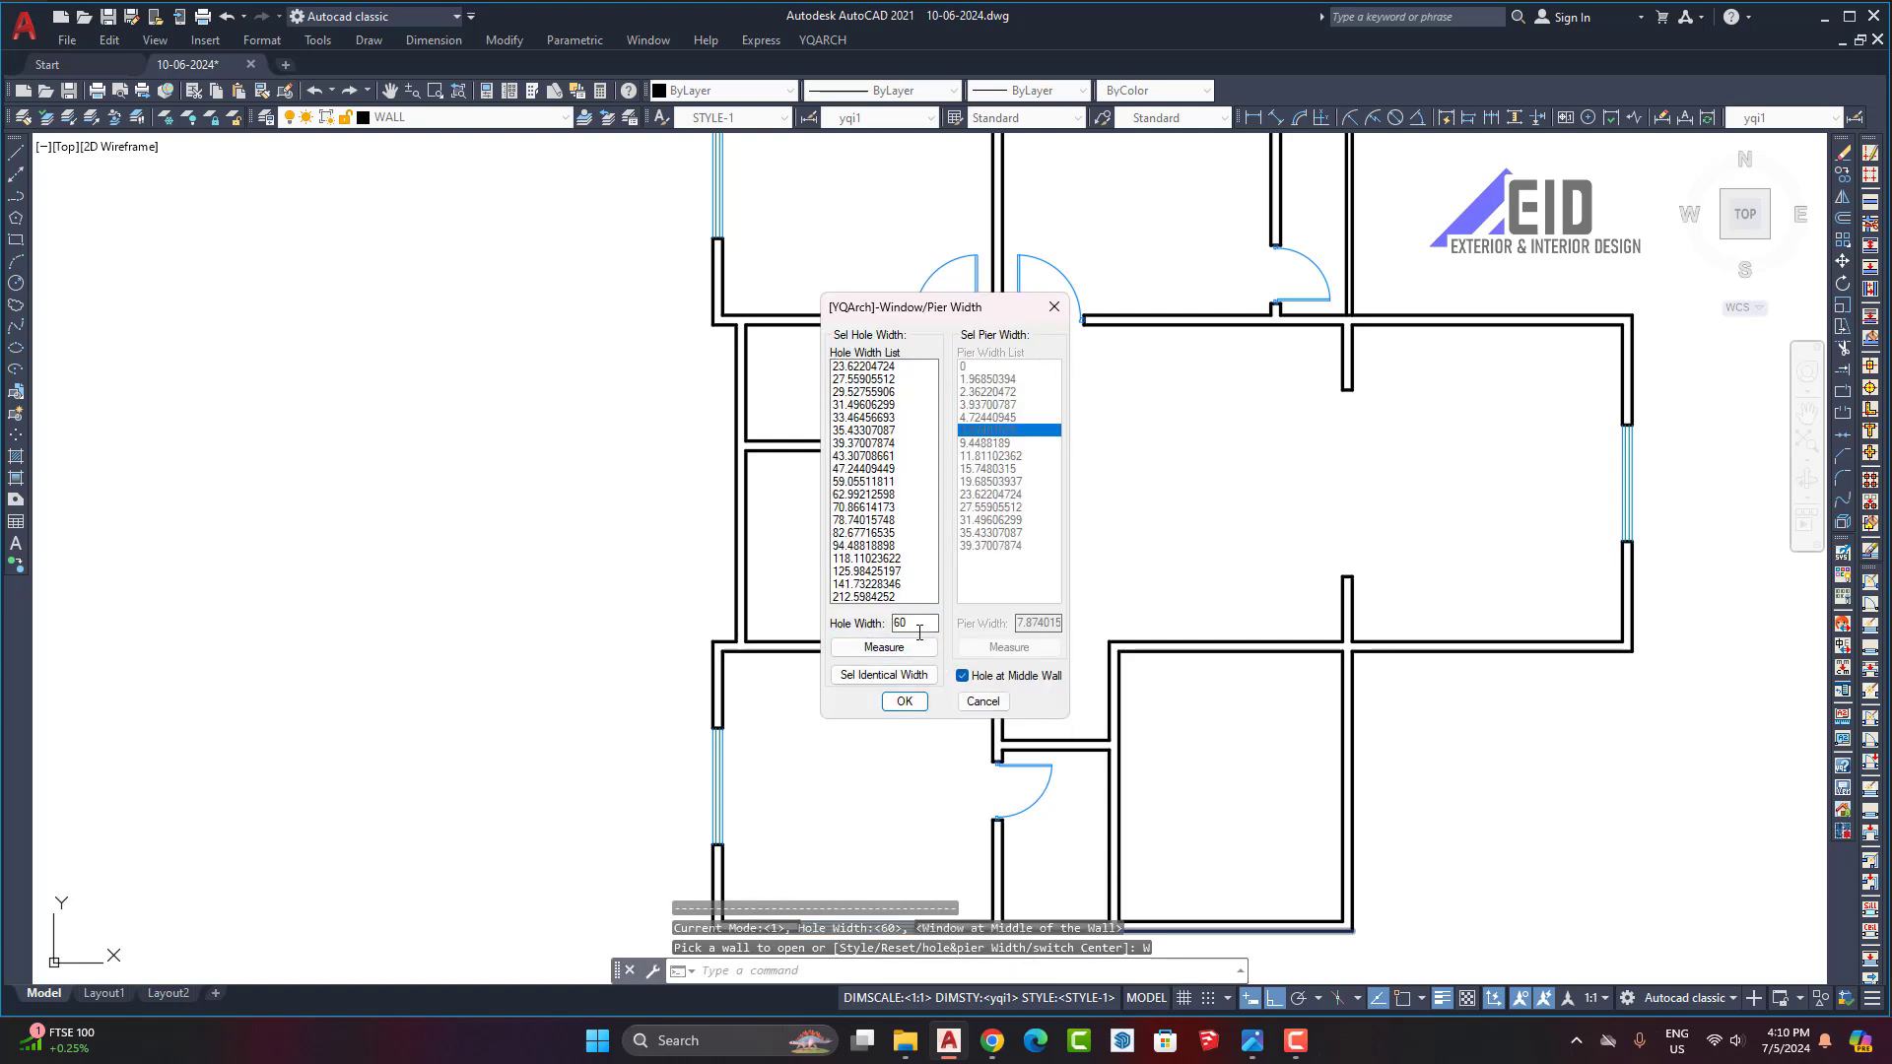
drag(919, 631, 892, 627)
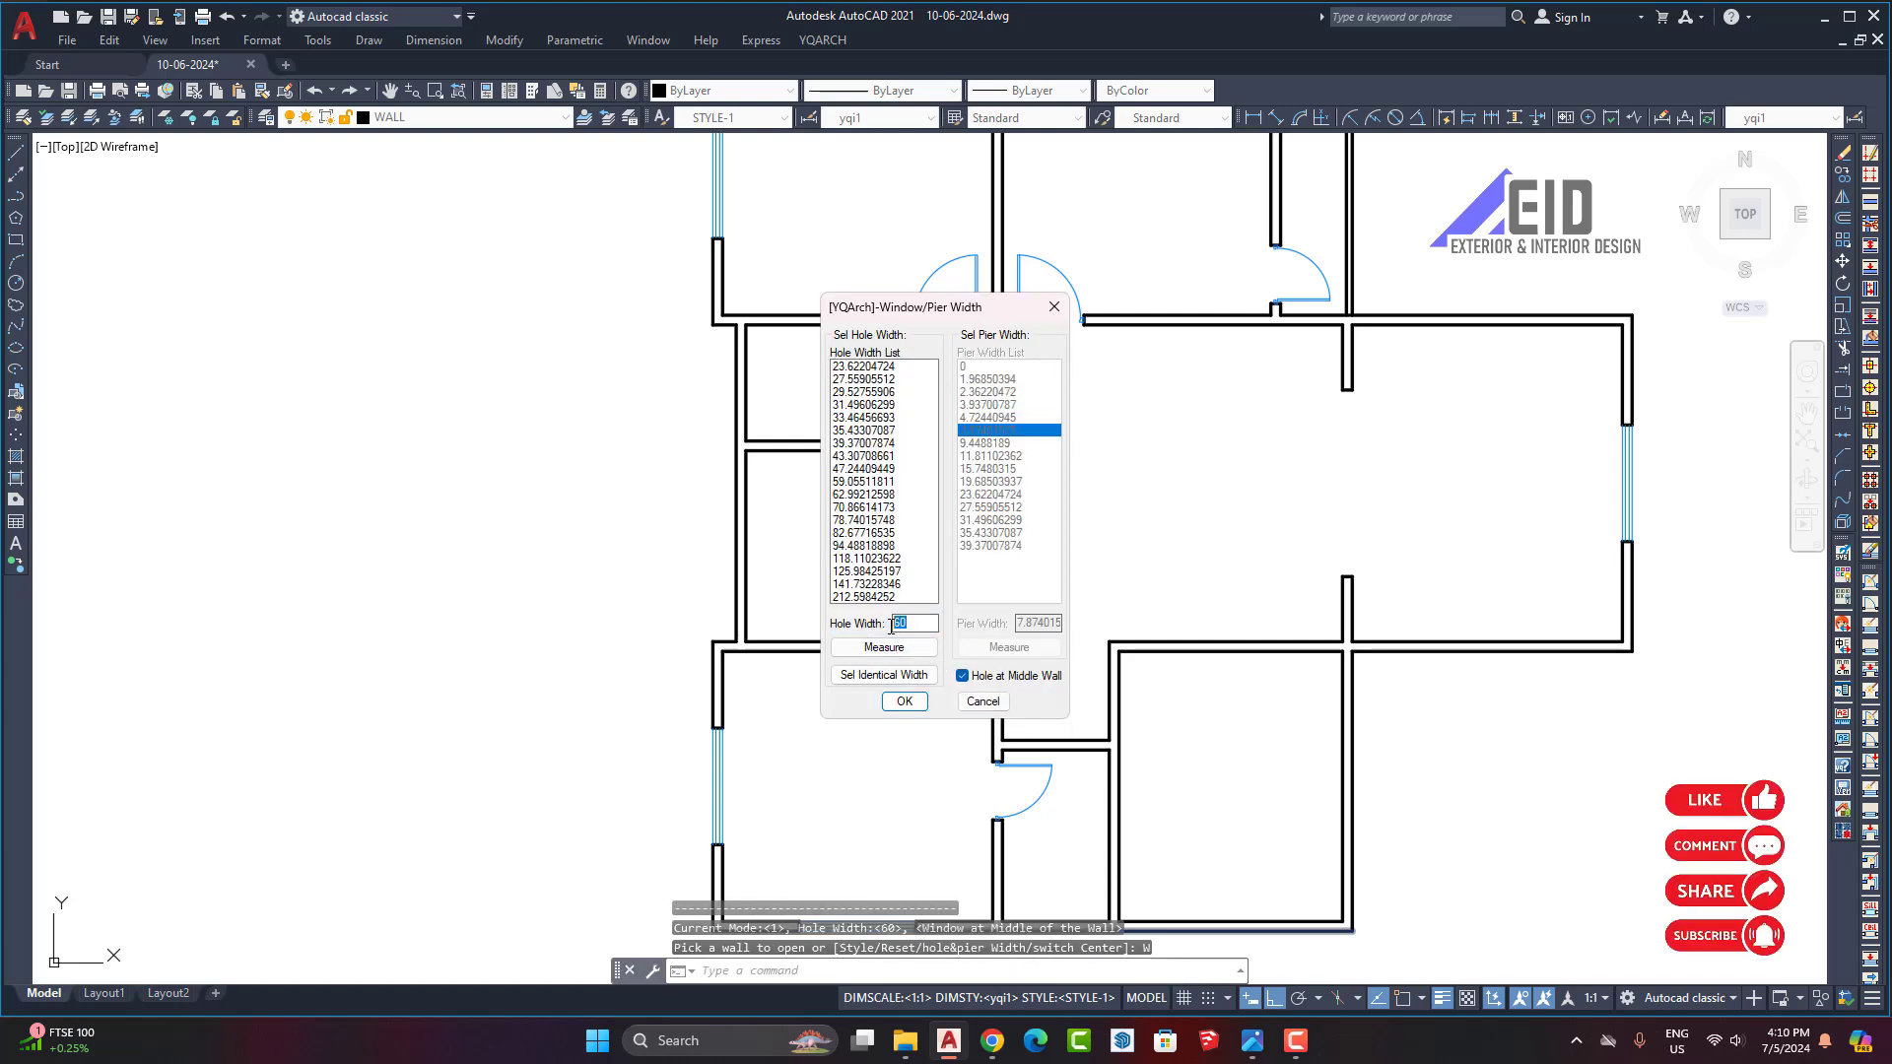
text(48)
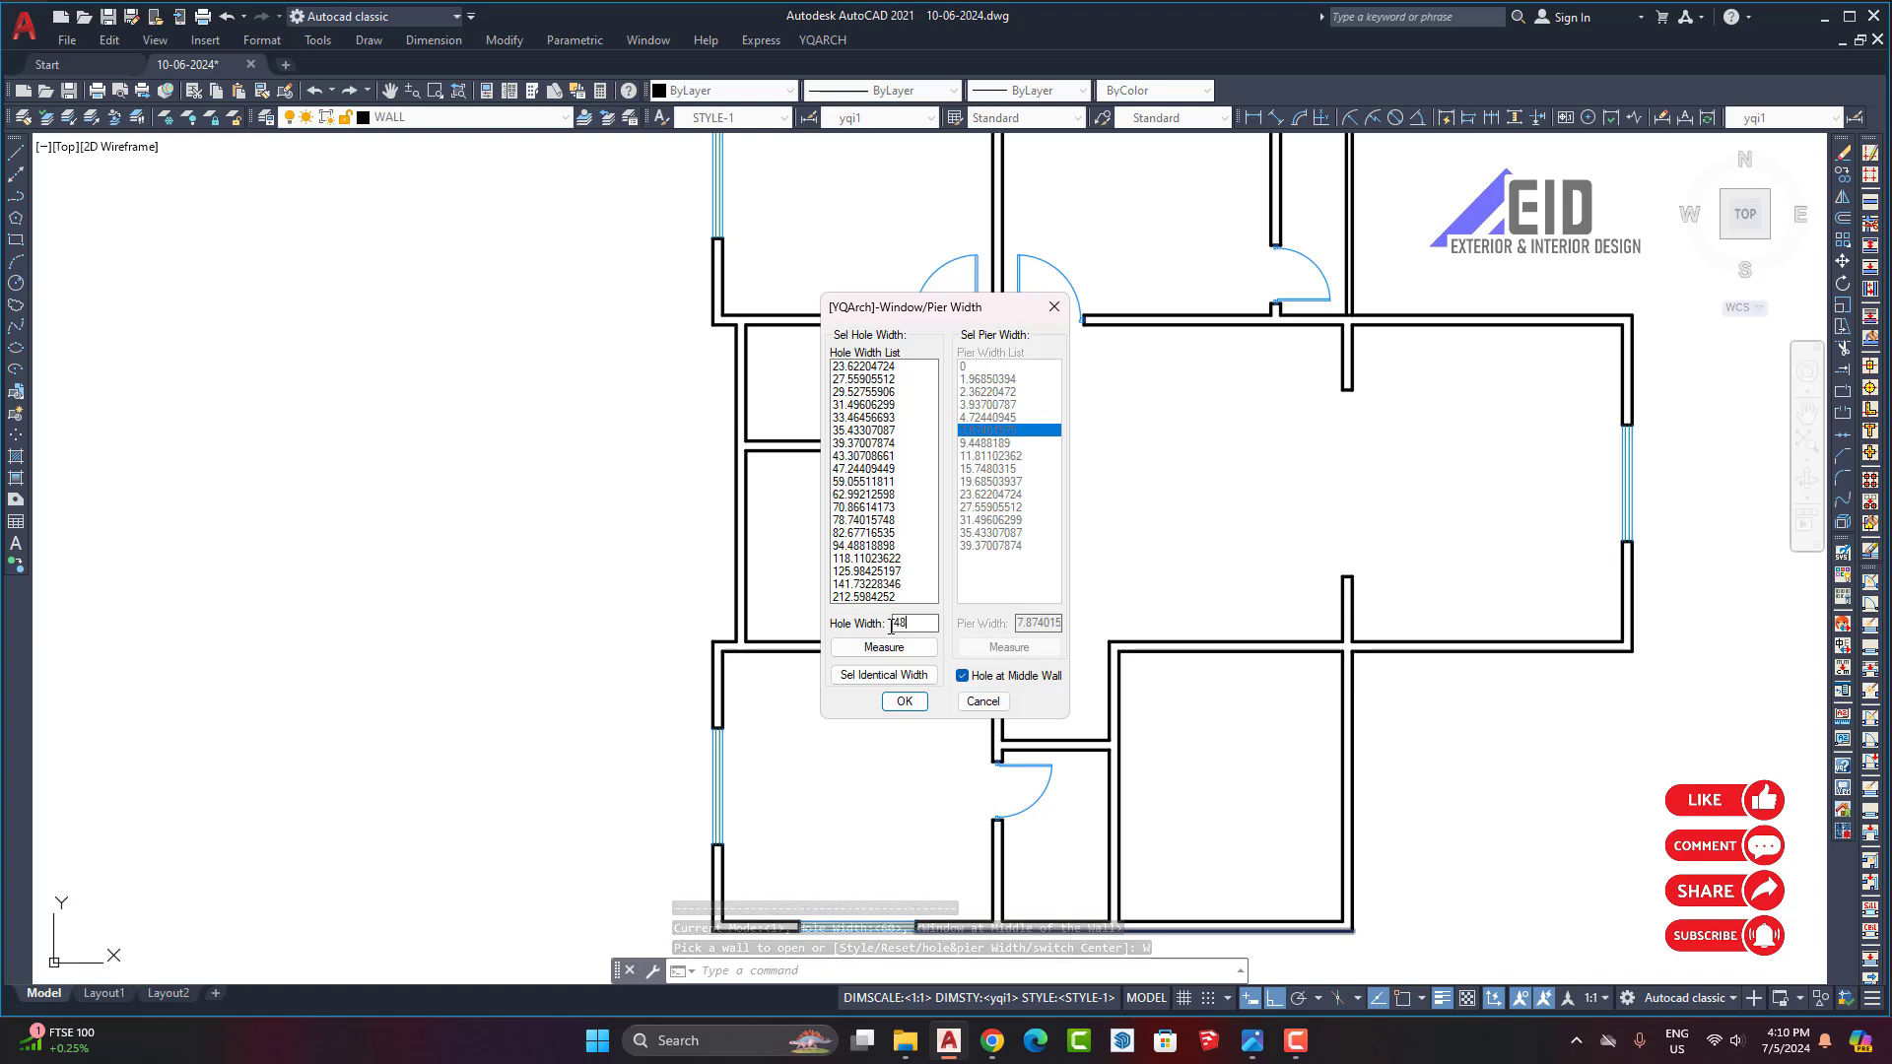
click(903, 701)
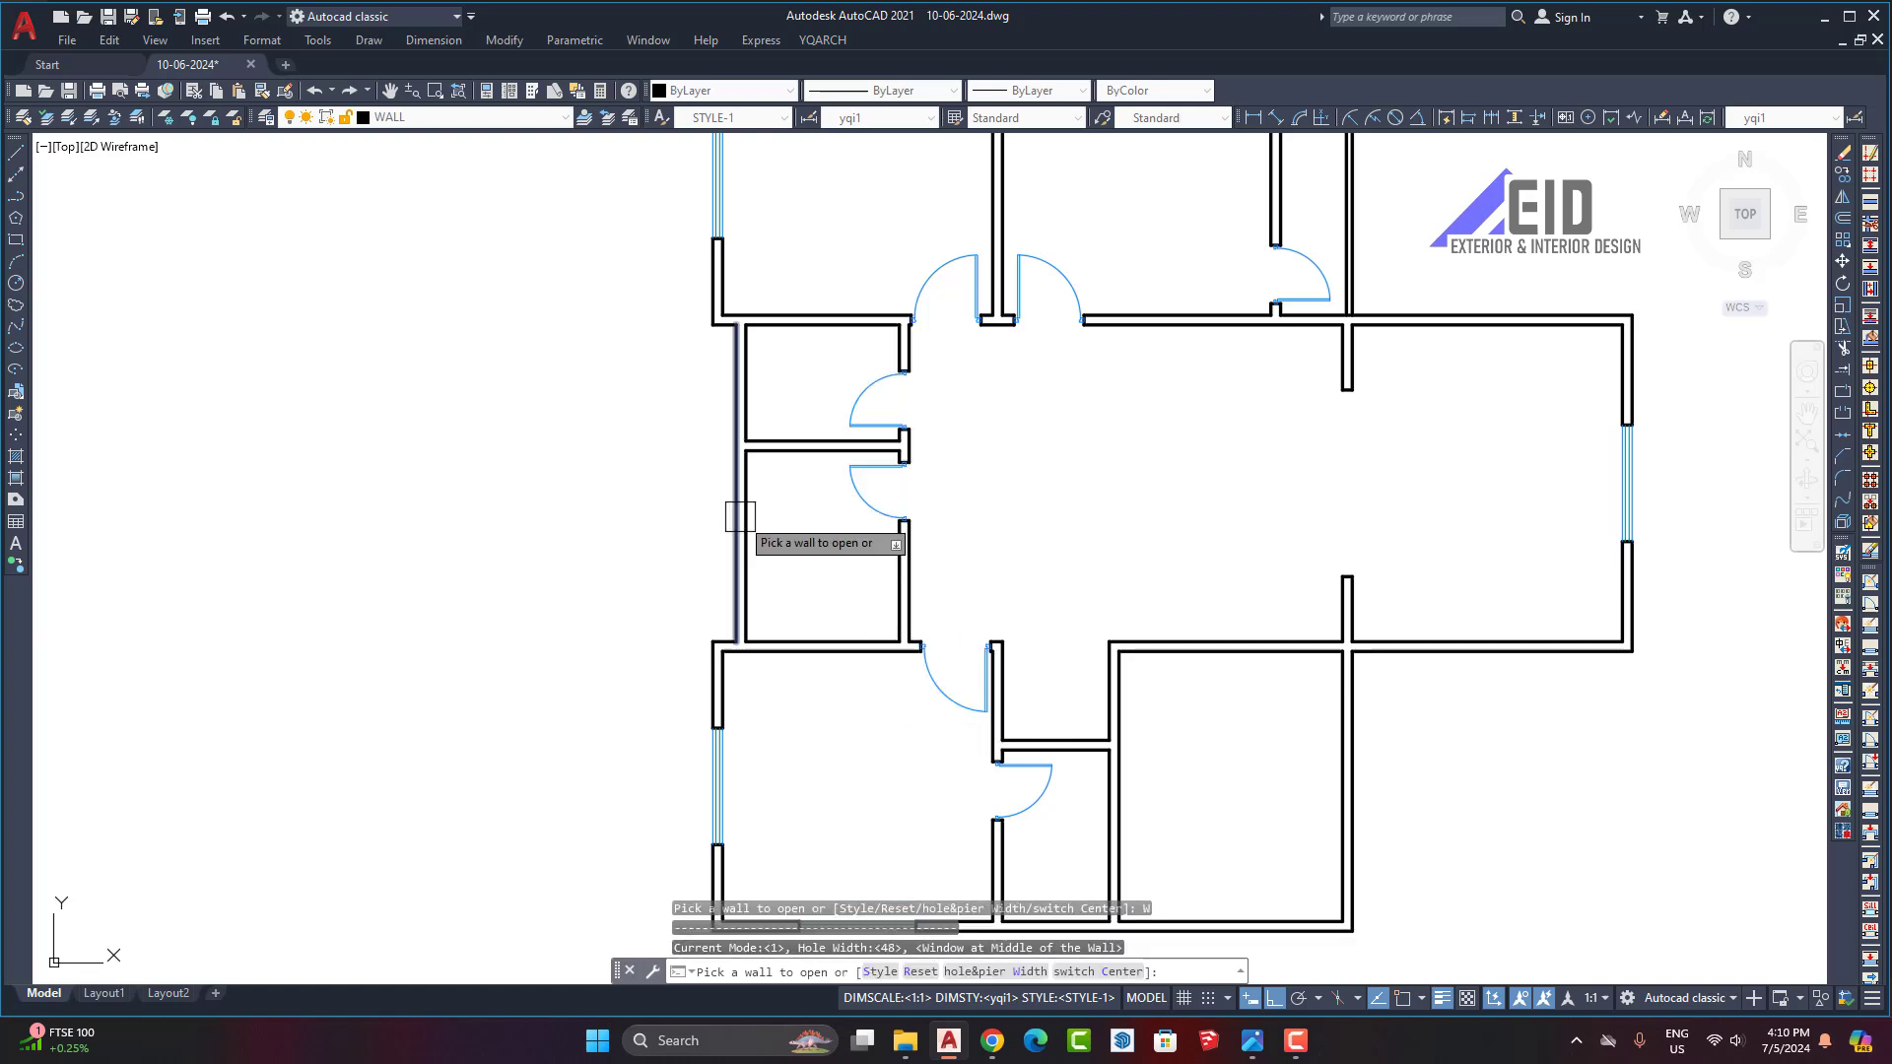
Step: Try placing a 48-wide window by picking the outer line of the small rooms' left wall, and undo it
click(739, 516)
key(Escape)
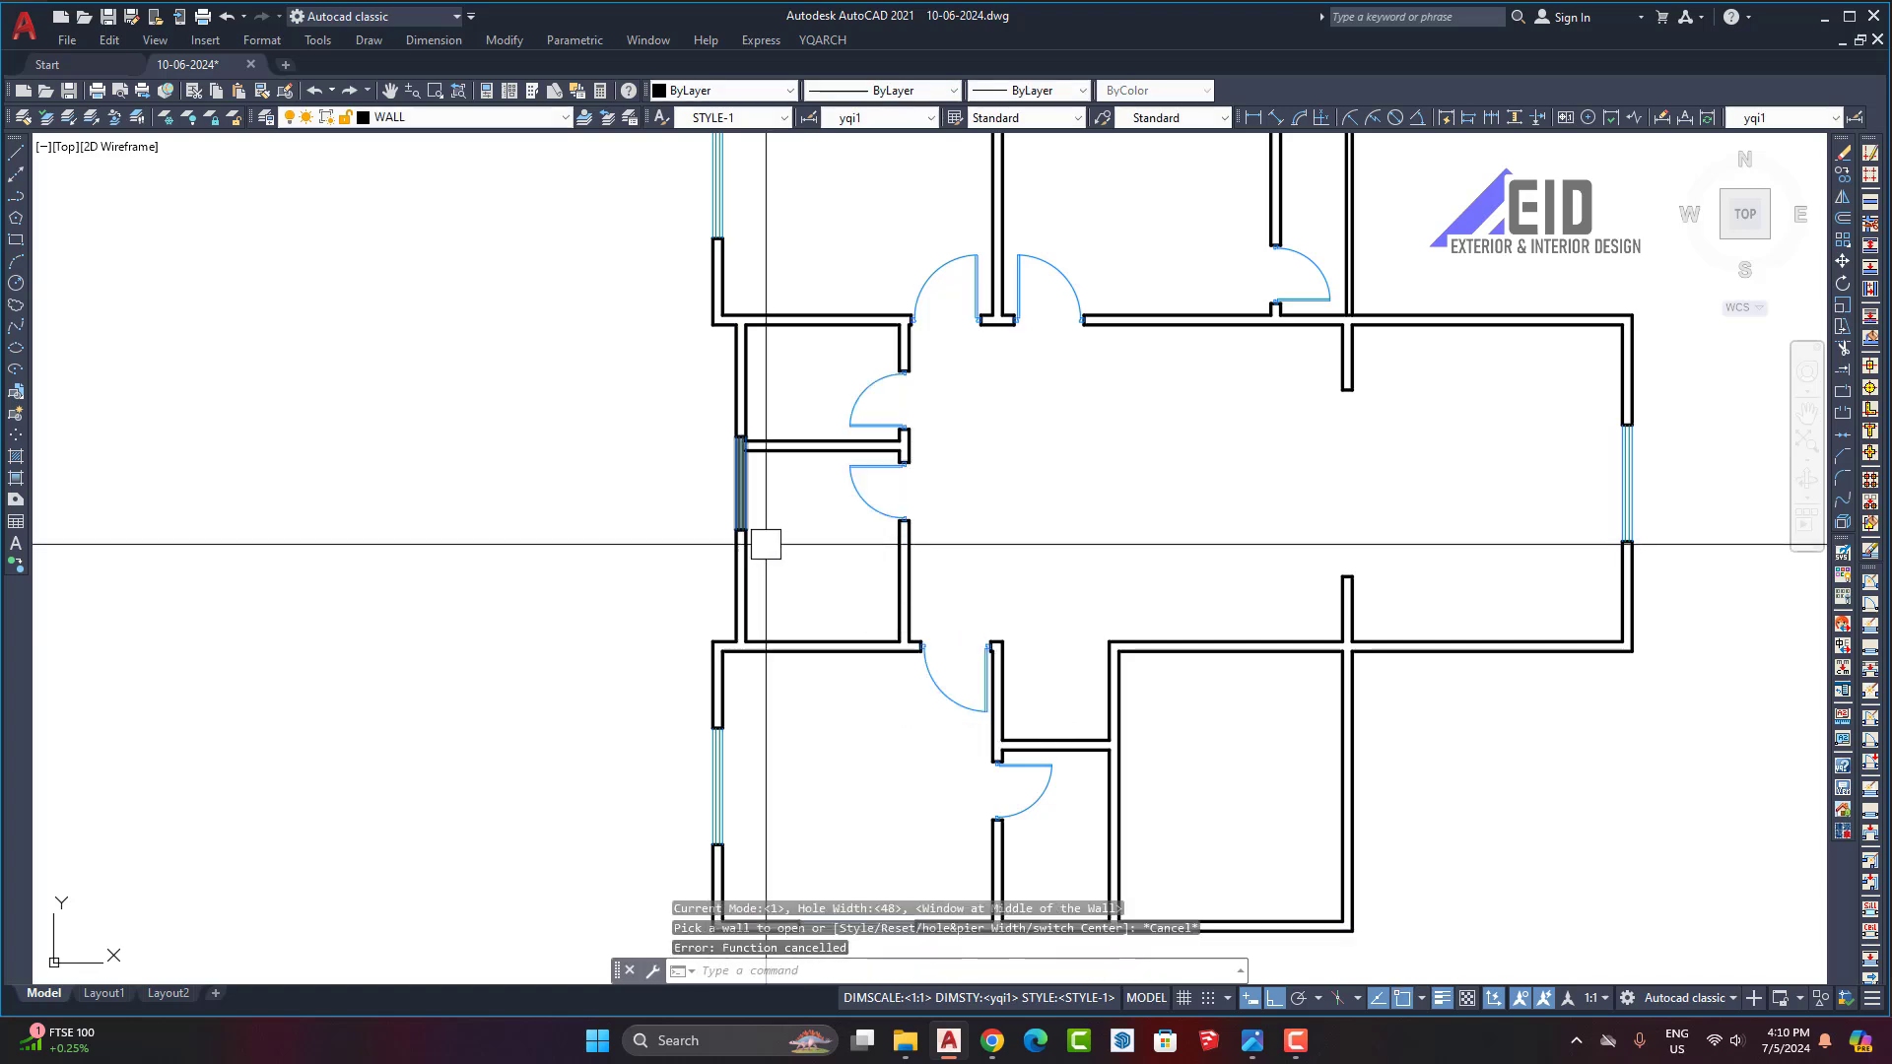
key(ctrl+z)
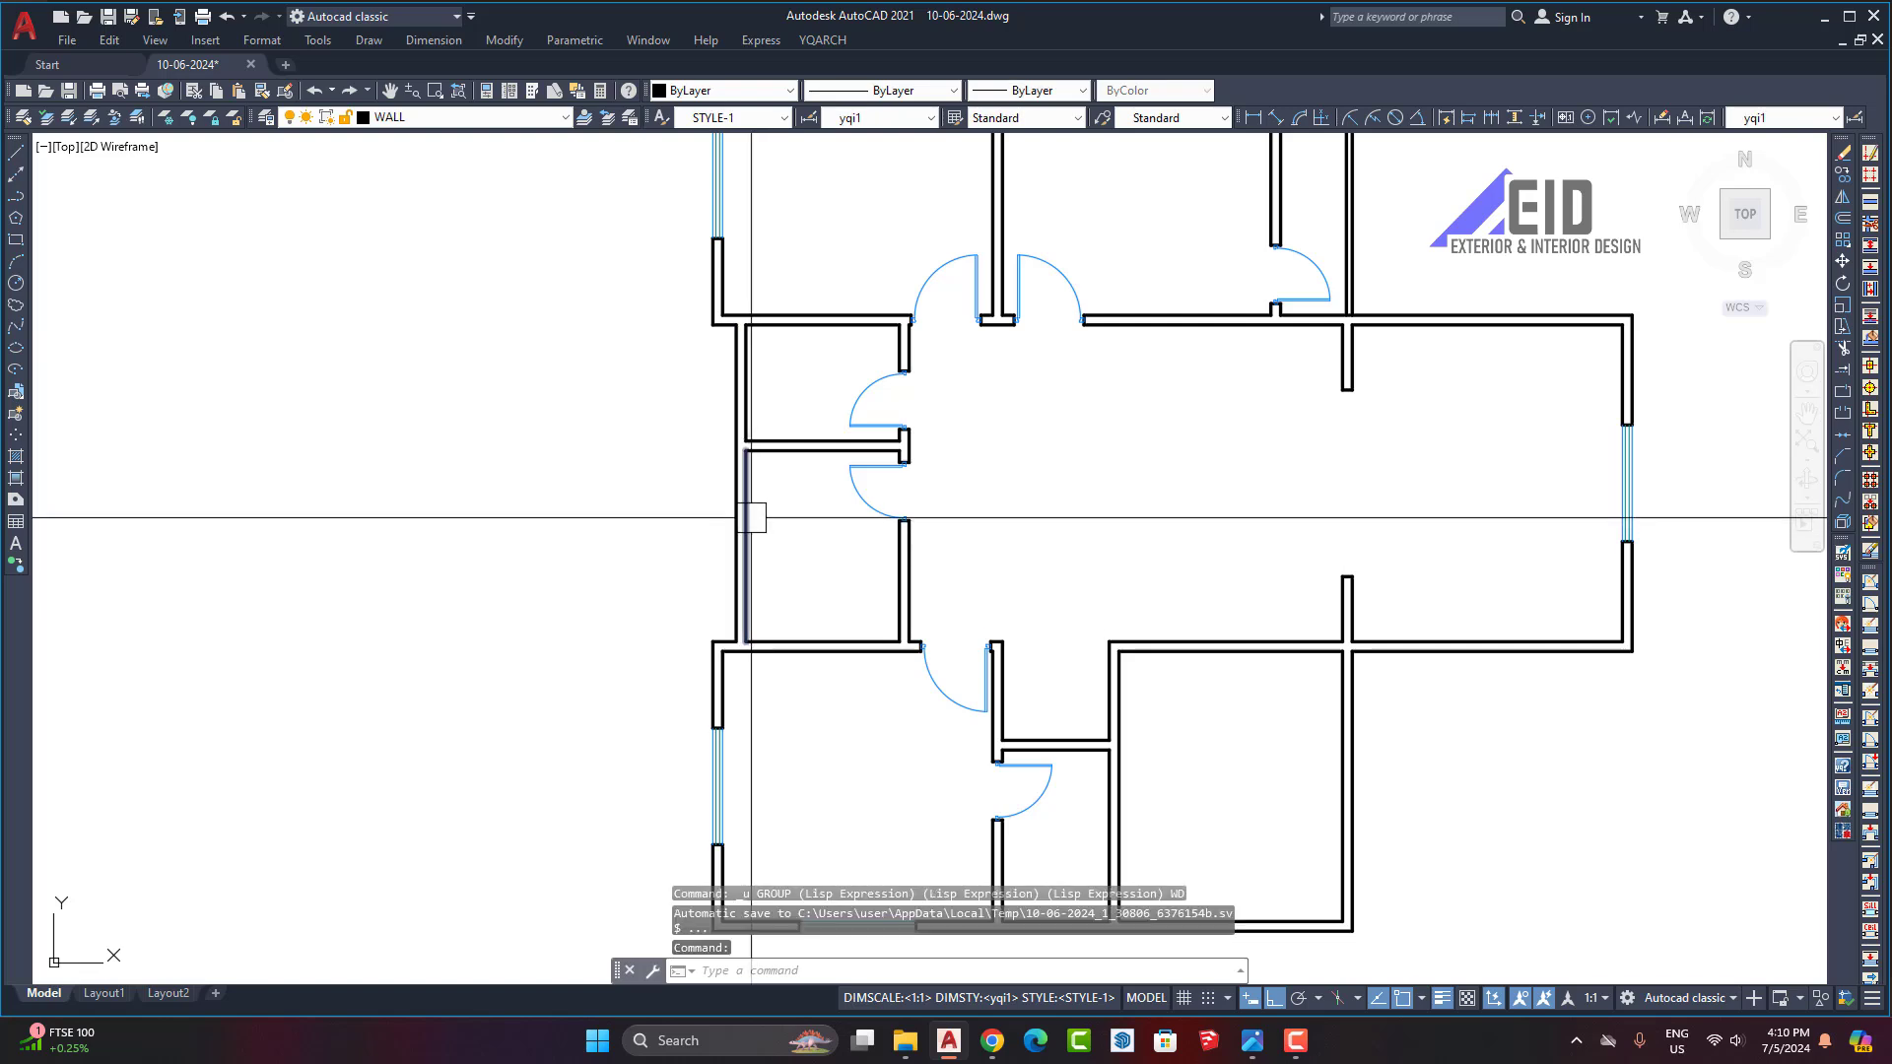
Step: Place a 48-wide window in the left outer wall of the lower of the two small rooms
right_click(751, 517)
click(788, 543)
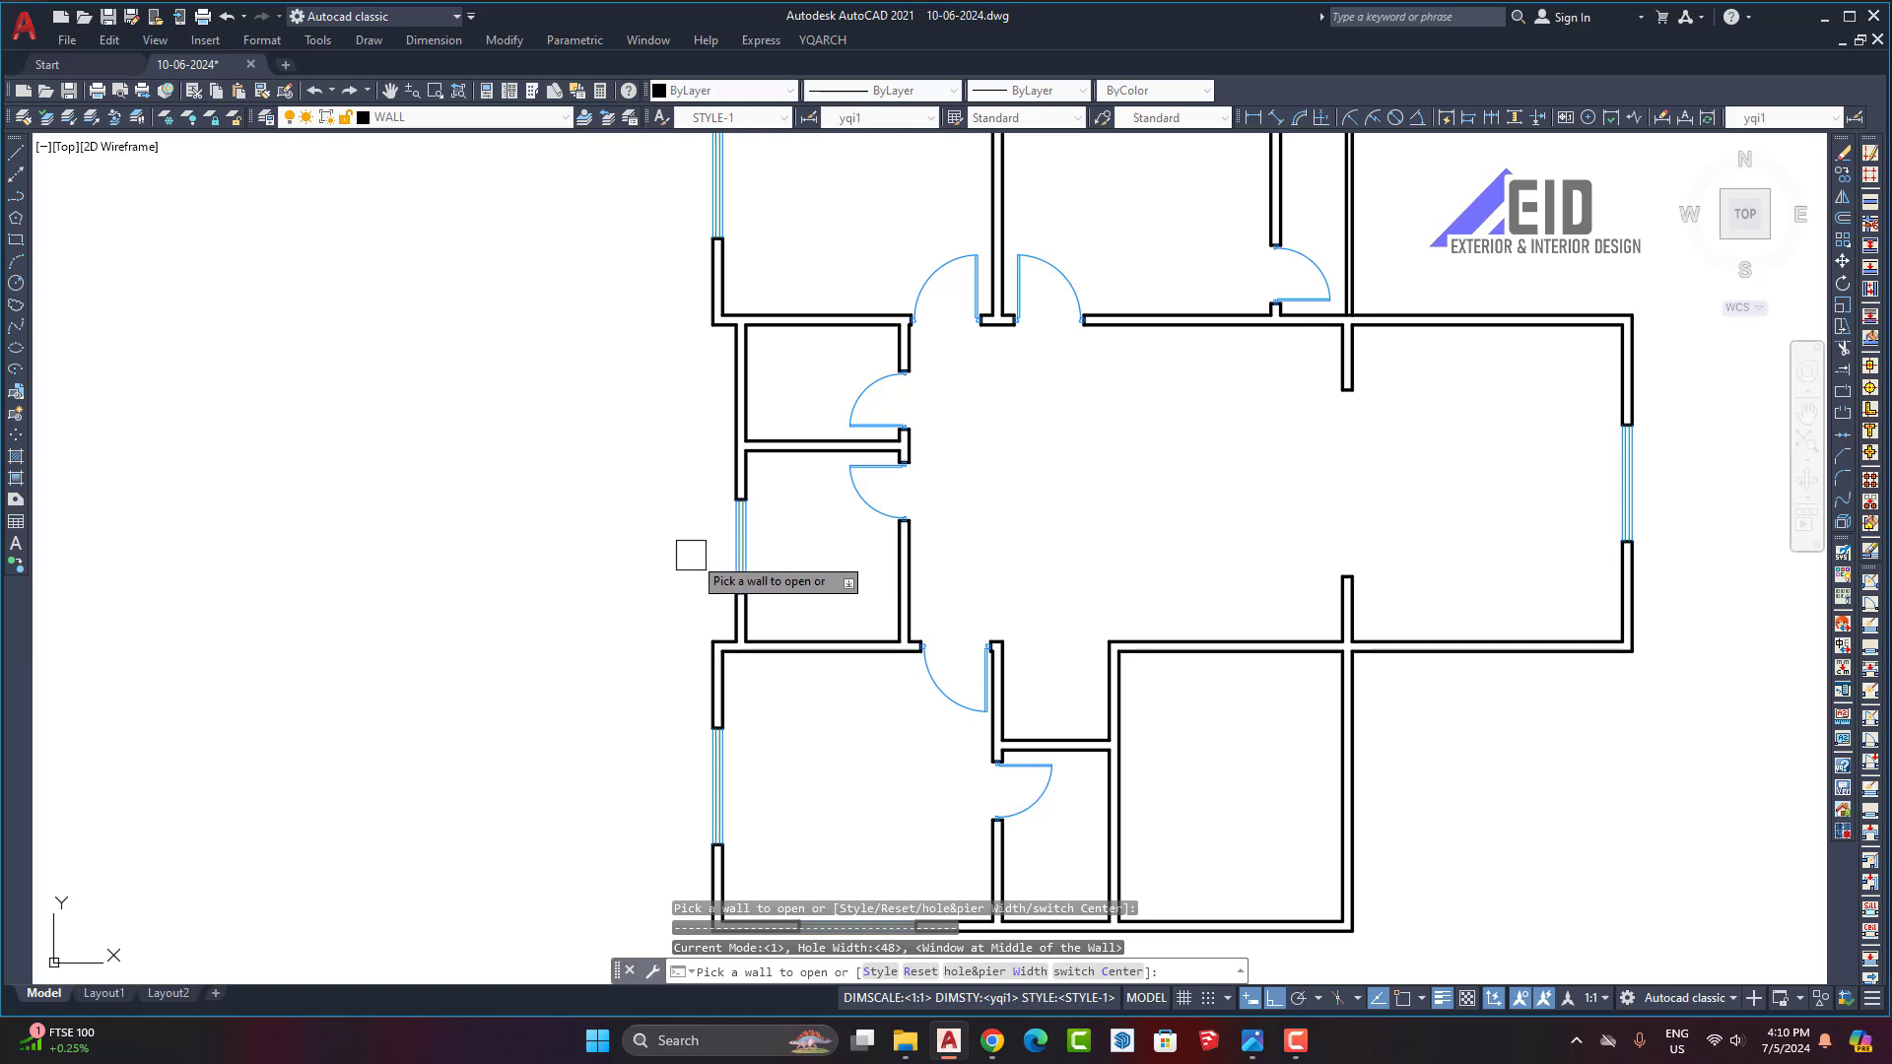
click(741, 552)
middle_drag(1026, 716, 1000, 610)
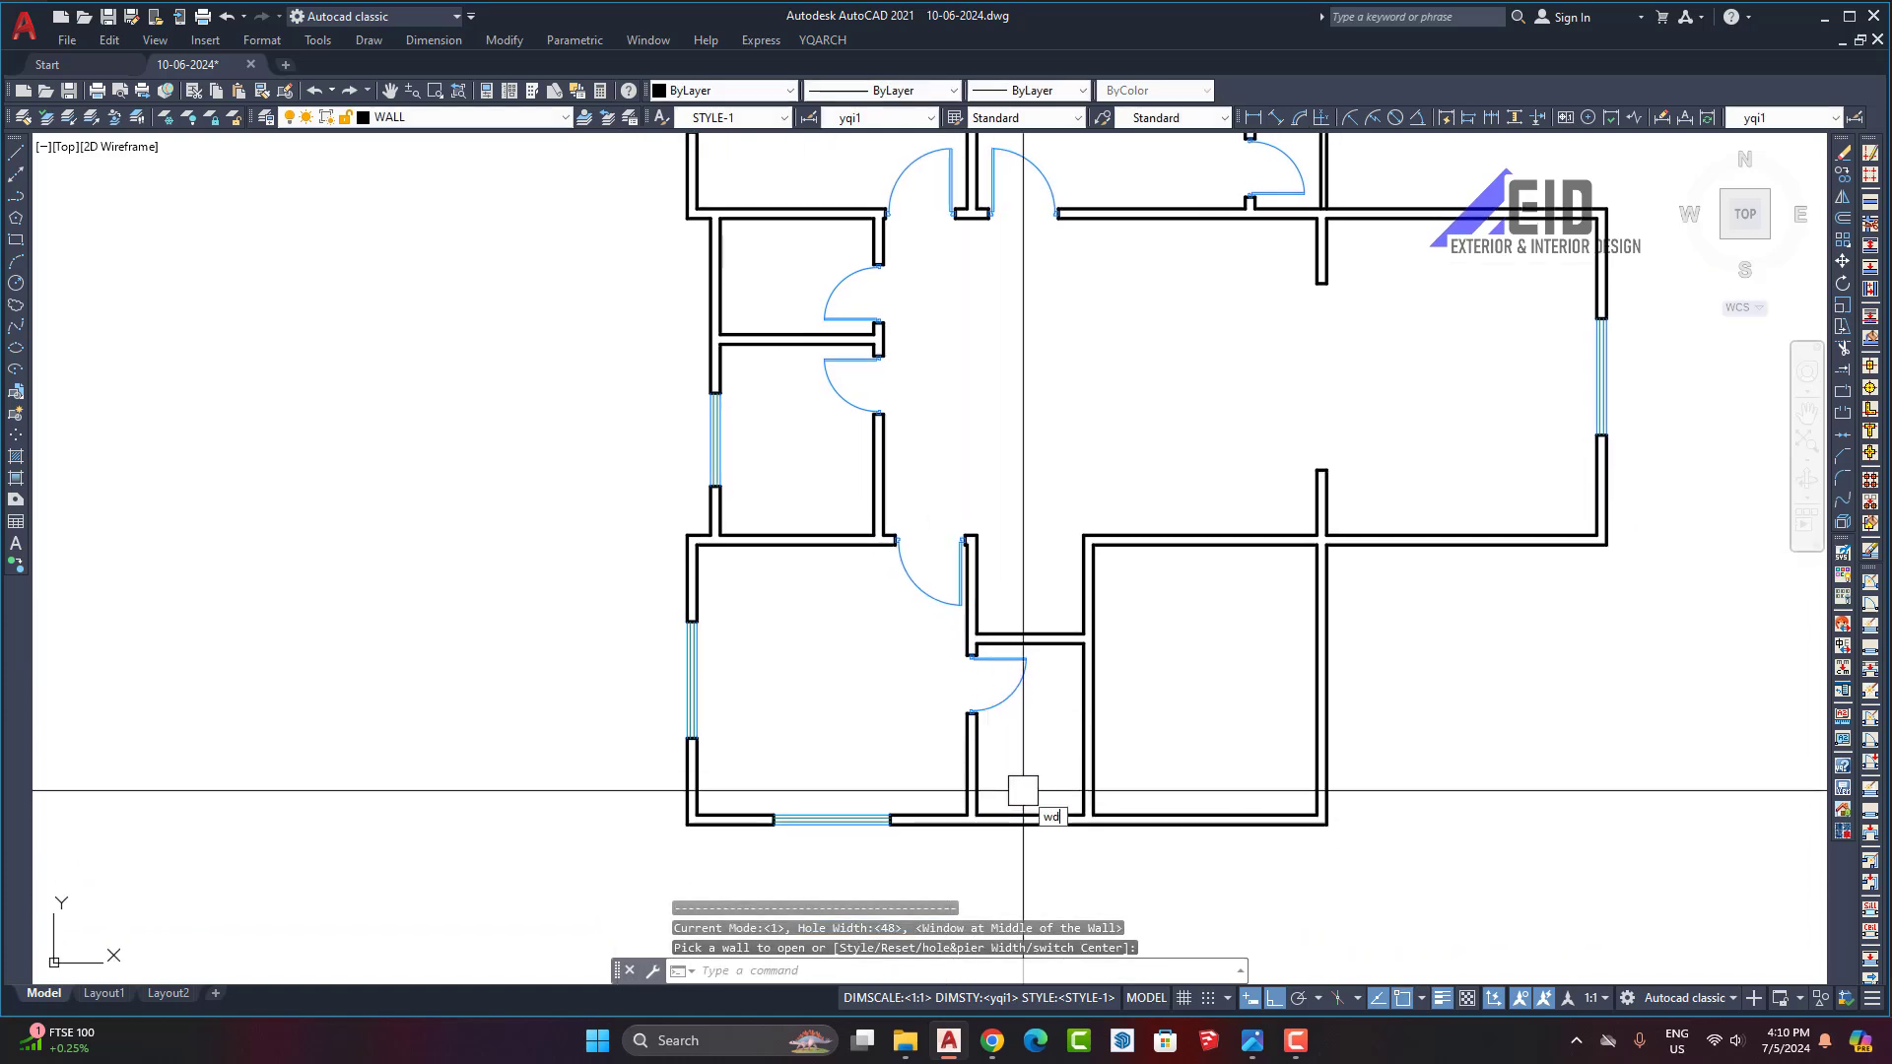
Step: Set the window hole width to 24 and place a window in the bottom outer wall of the narrow room beside the lower-left room
key(Return)
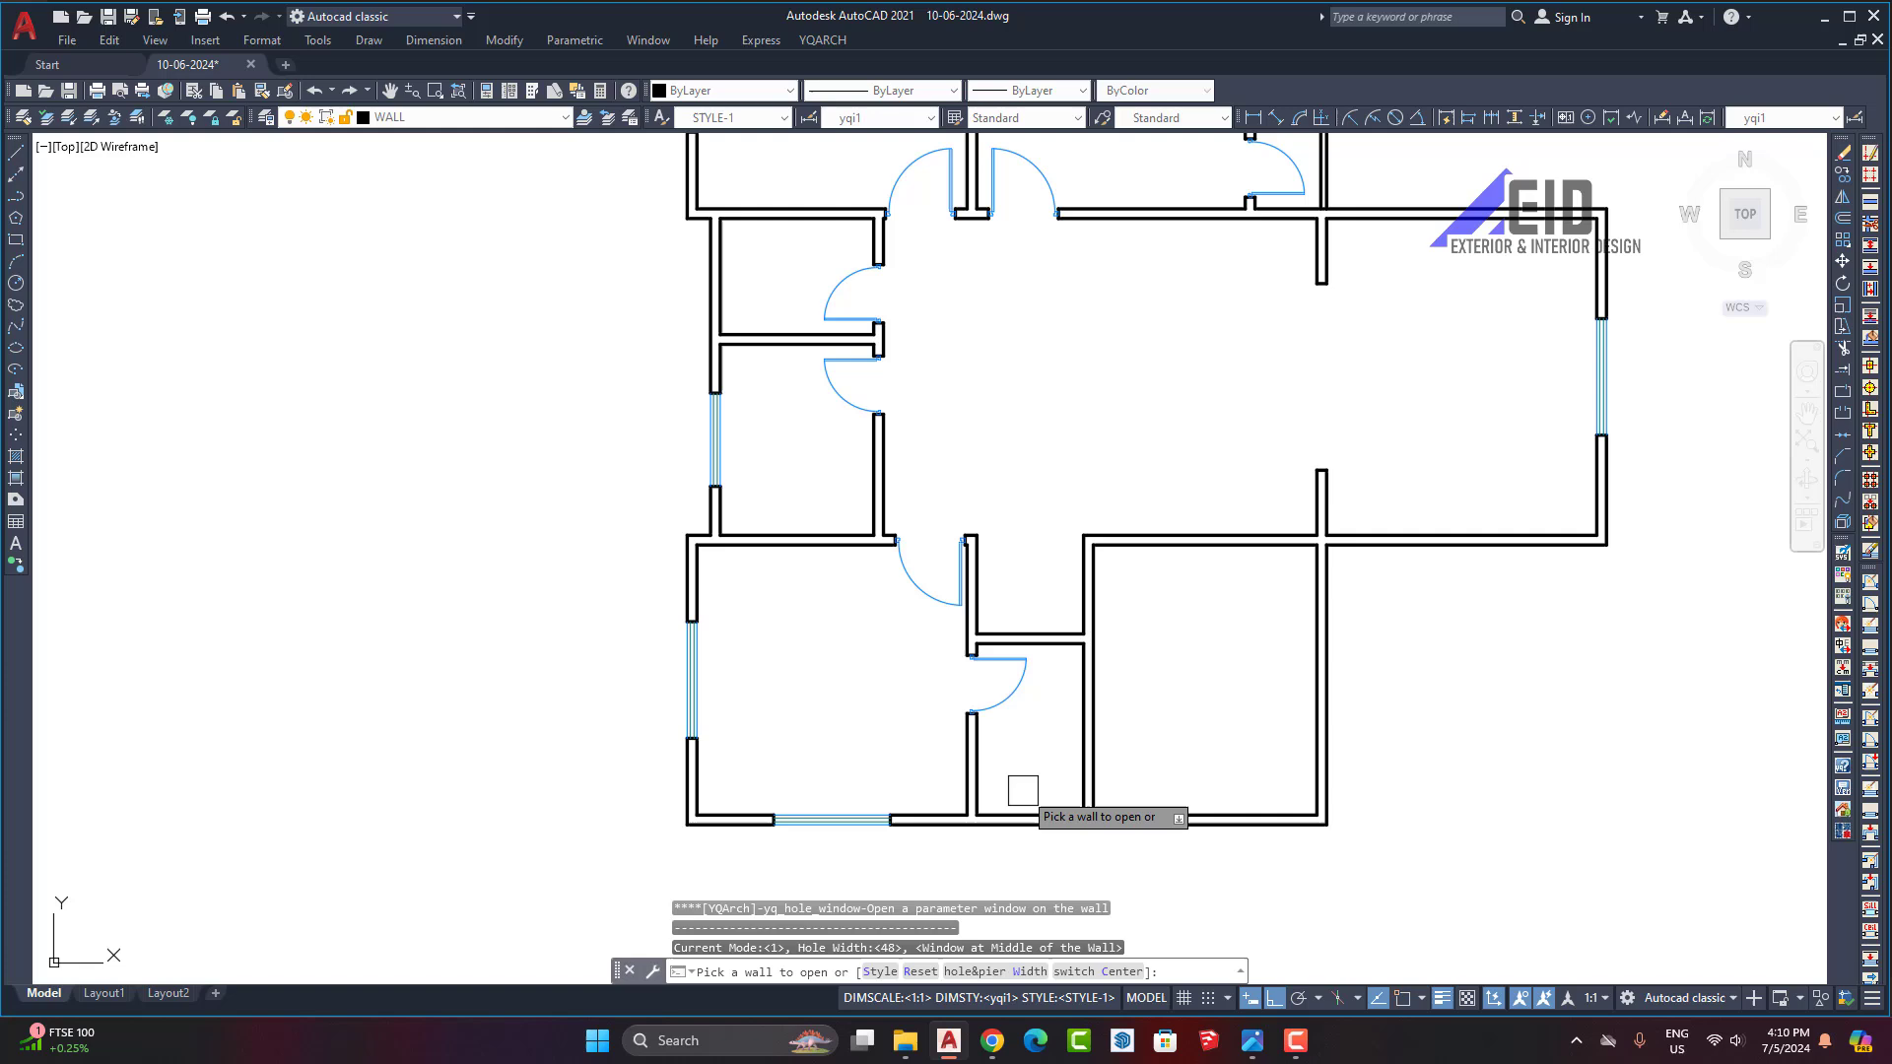
click(988, 972)
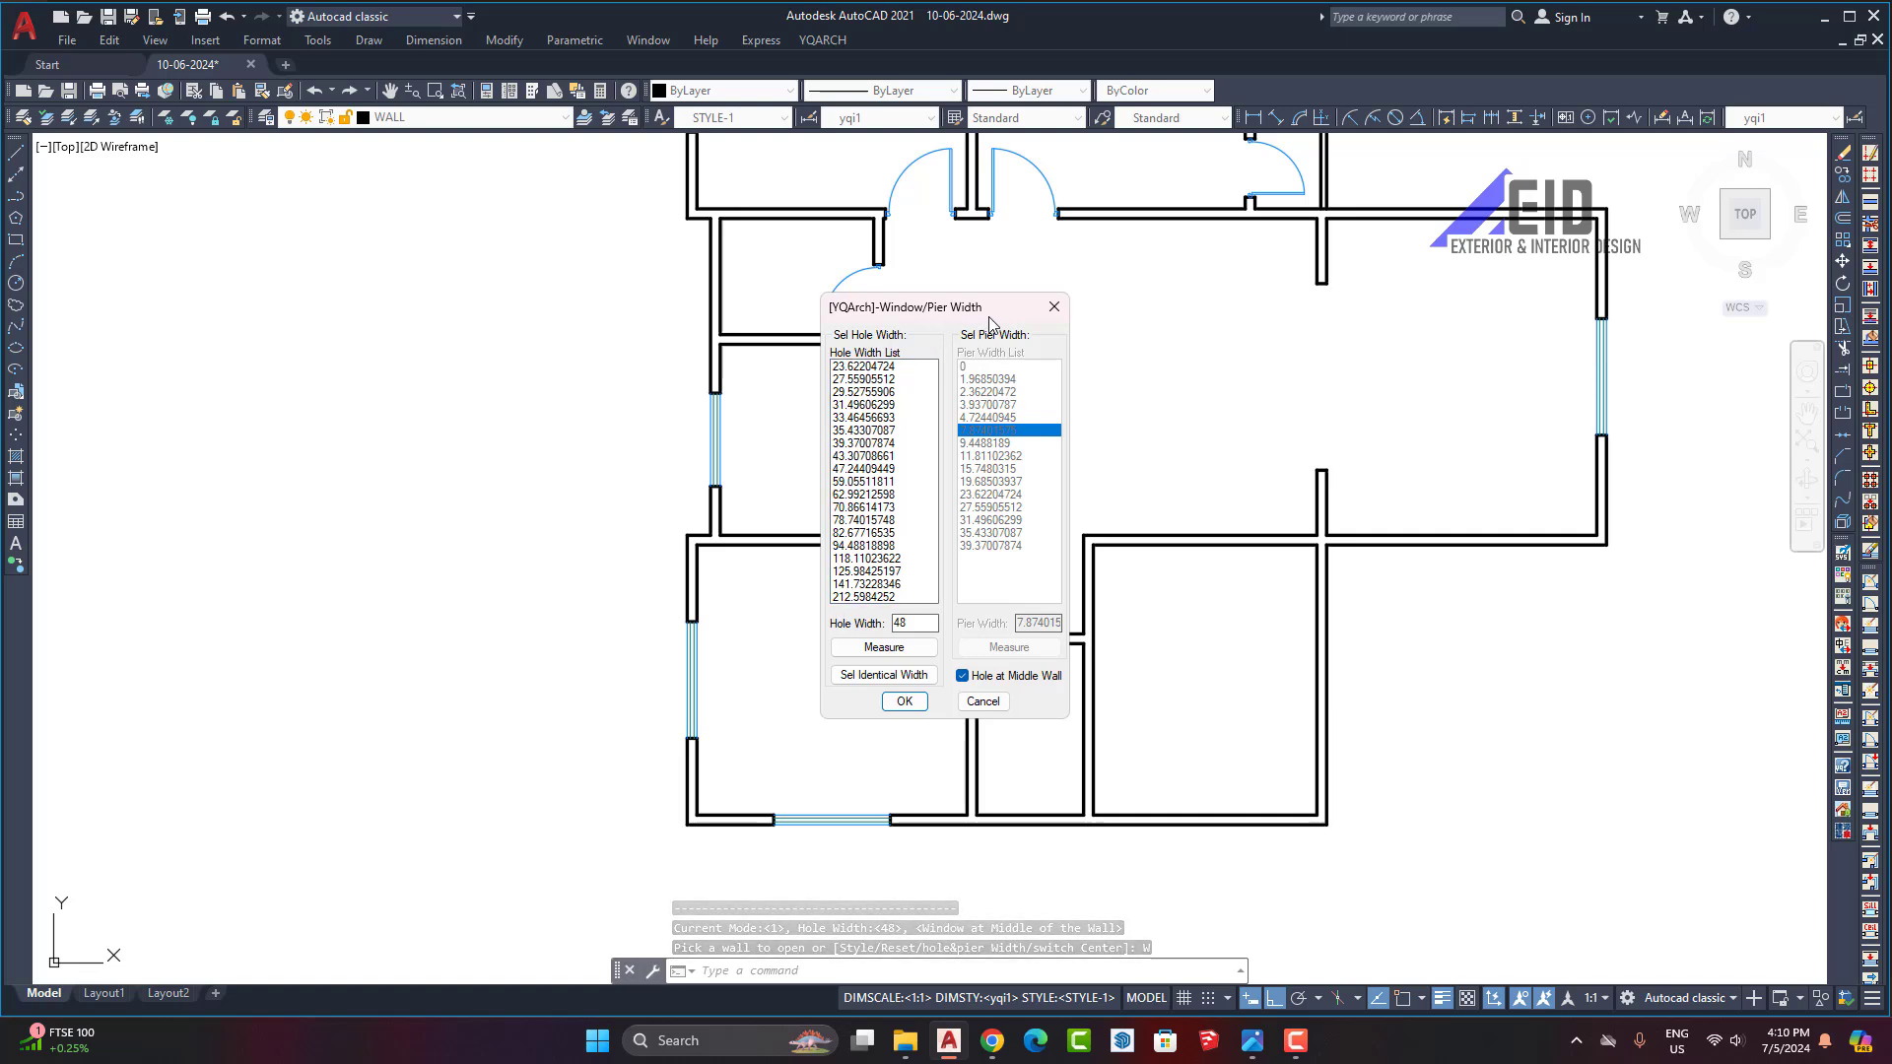
double_click(897, 623)
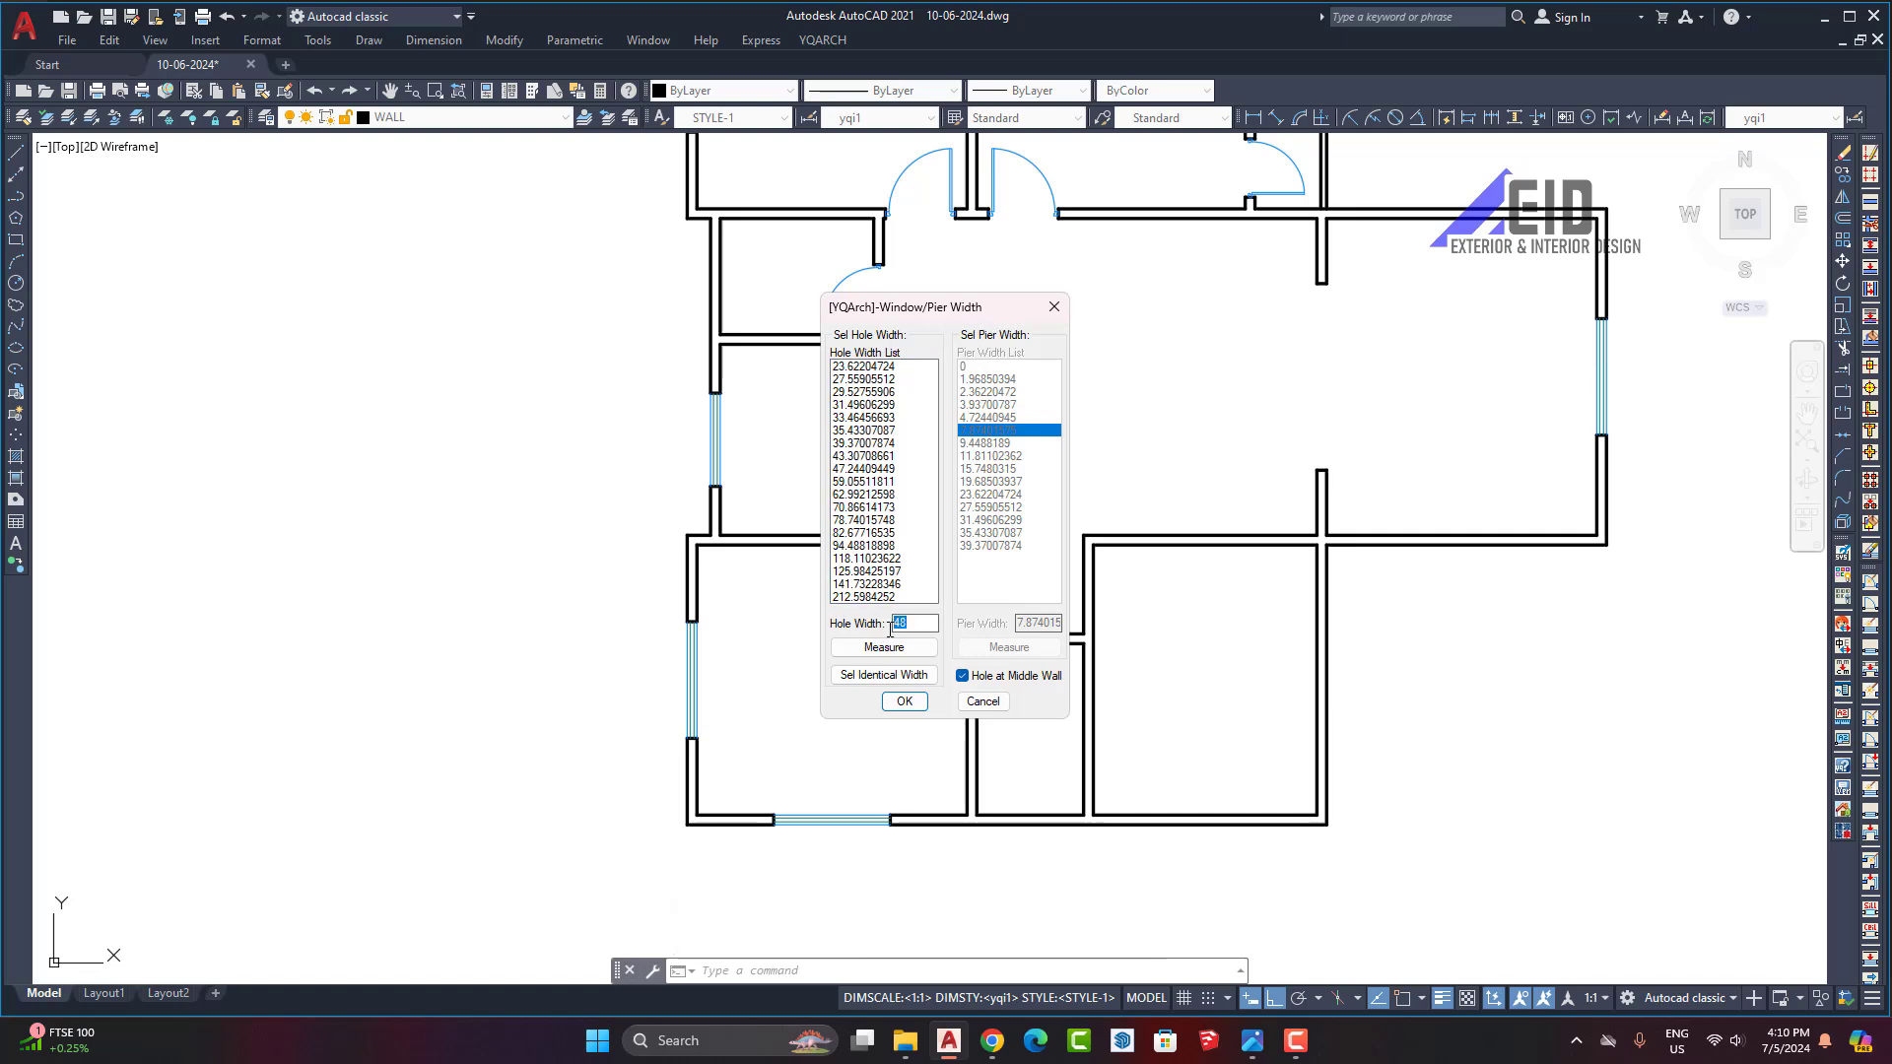
click(906, 704)
scroll(1001, 795, up, 4)
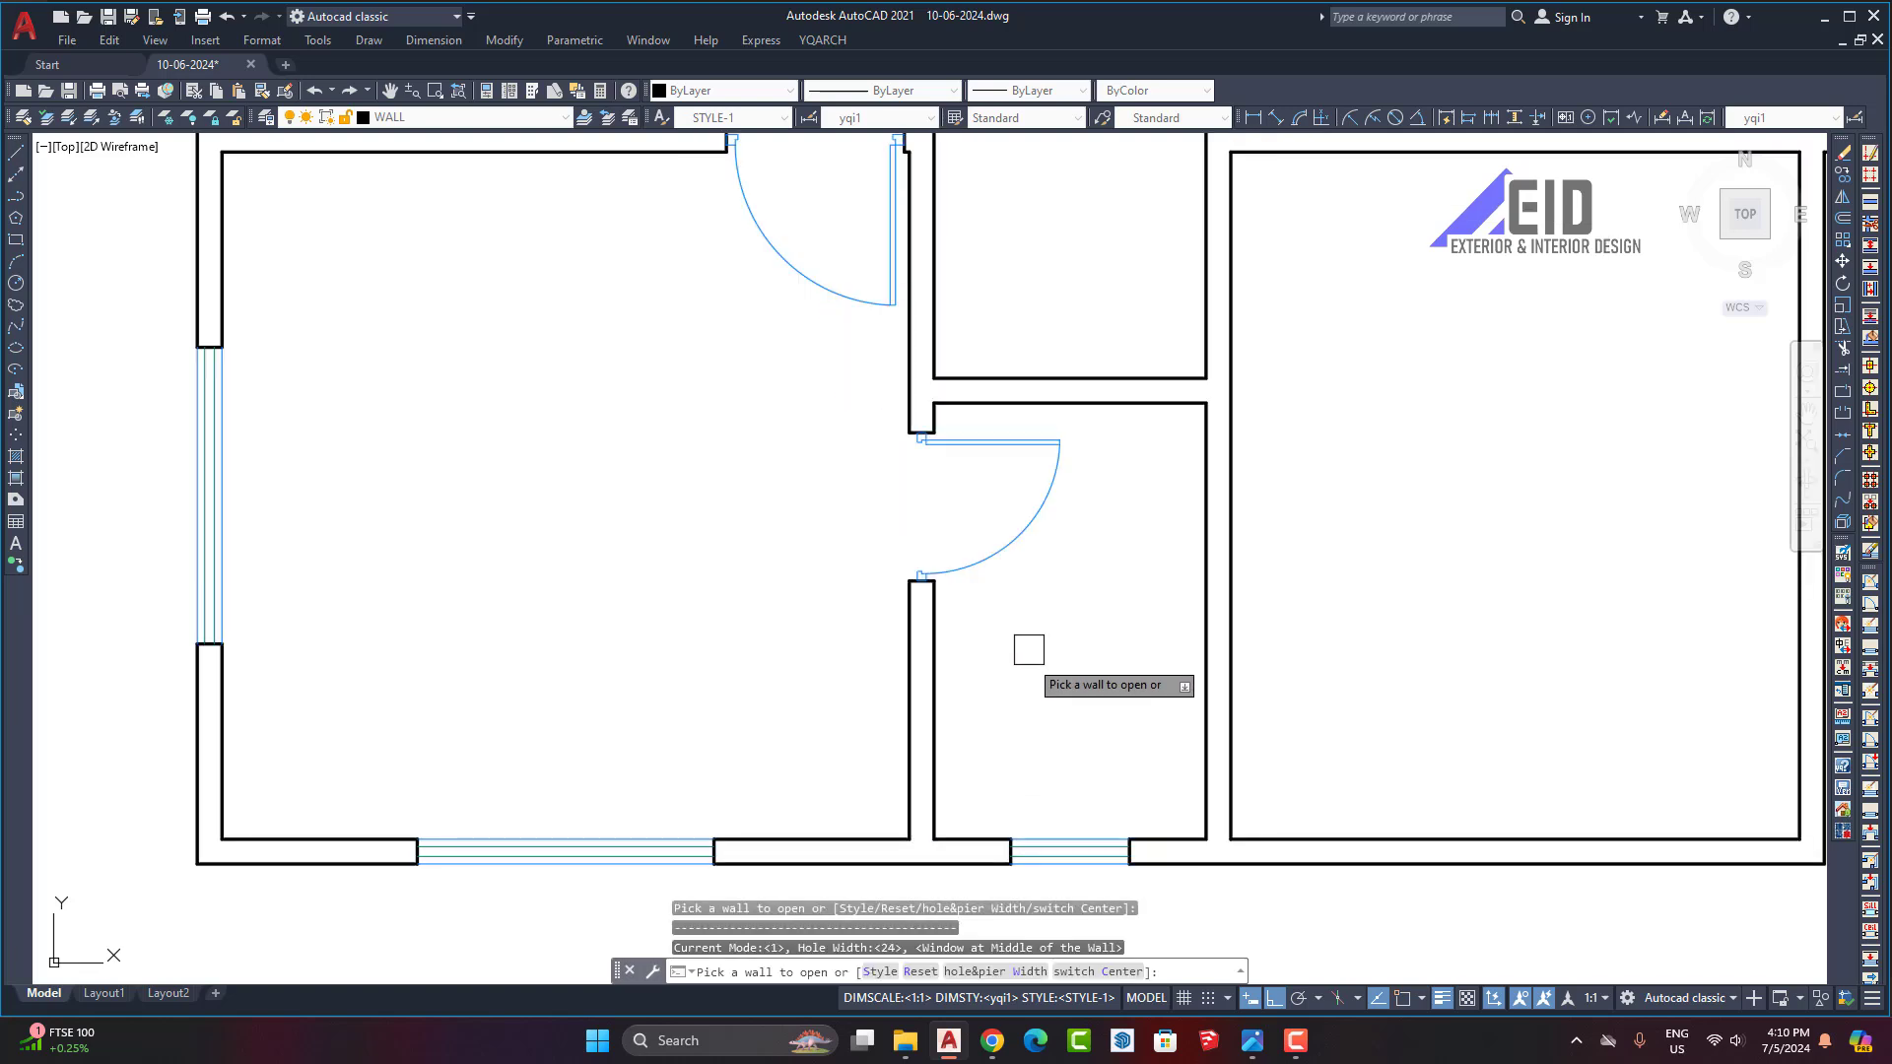
Step: Place a 24-wide window in the left outer wall of the upper small room and end the window command
scroll(1035, 710, down, 2)
scroll(990, 631, down, 3)
scroll(924, 581, up, 6)
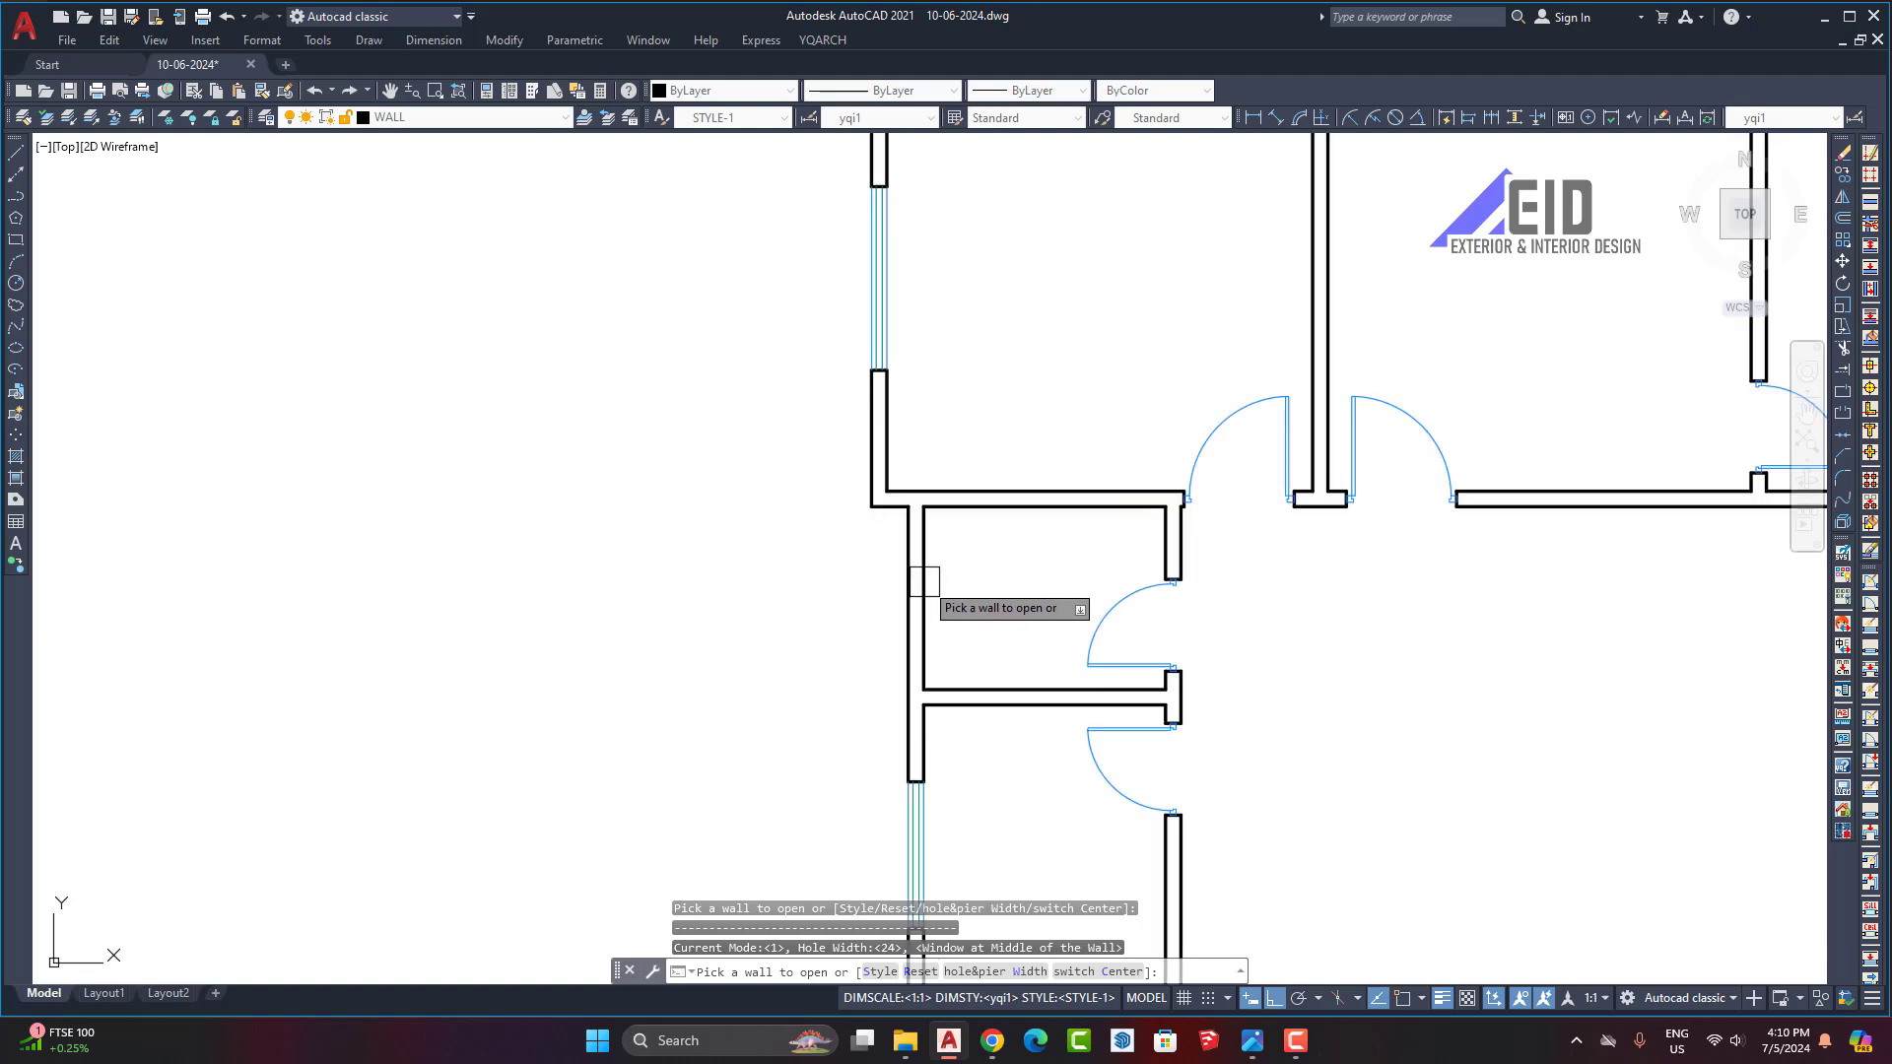
scroll(811, 551, down, 5)
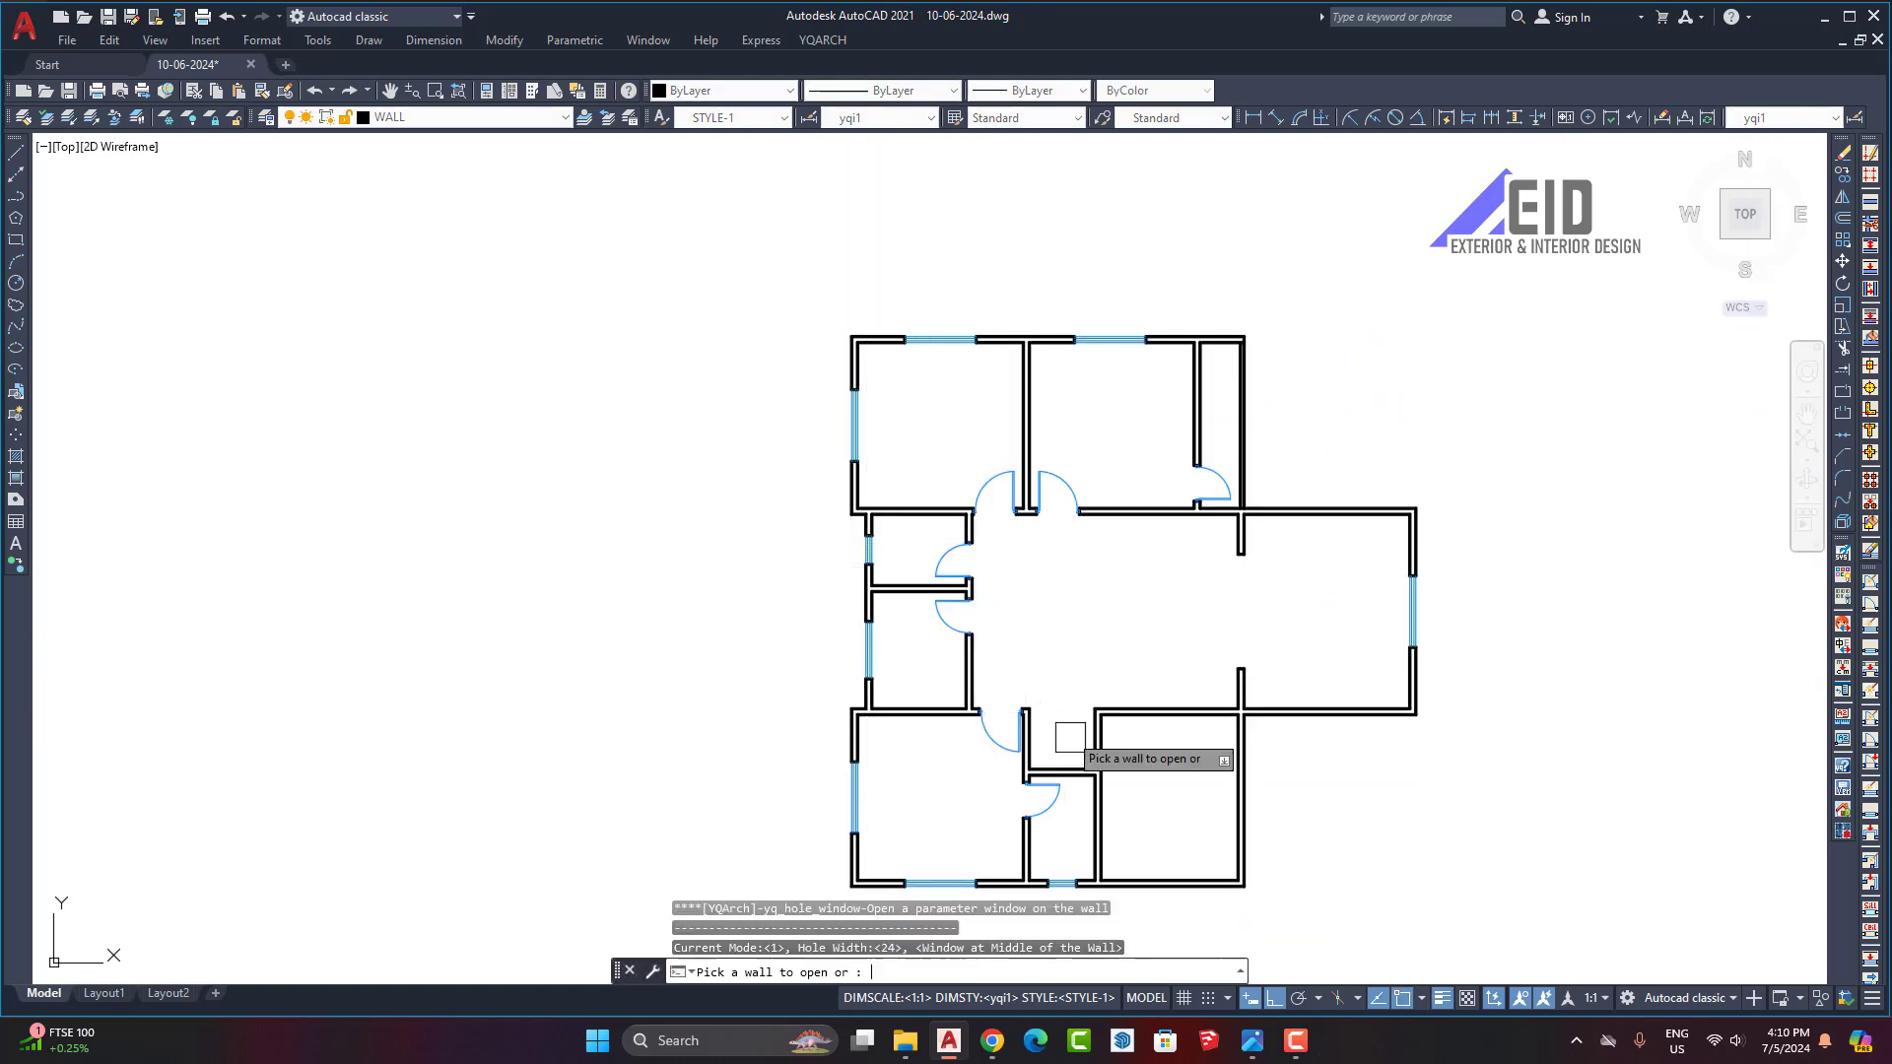
key(Escape)
Step: Examine the doors and windows across the floor plan, including the attributes of the window in the upper middle room's top wall
scroll(1070, 737, up, 1)
scroll(956, 689, up, 4)
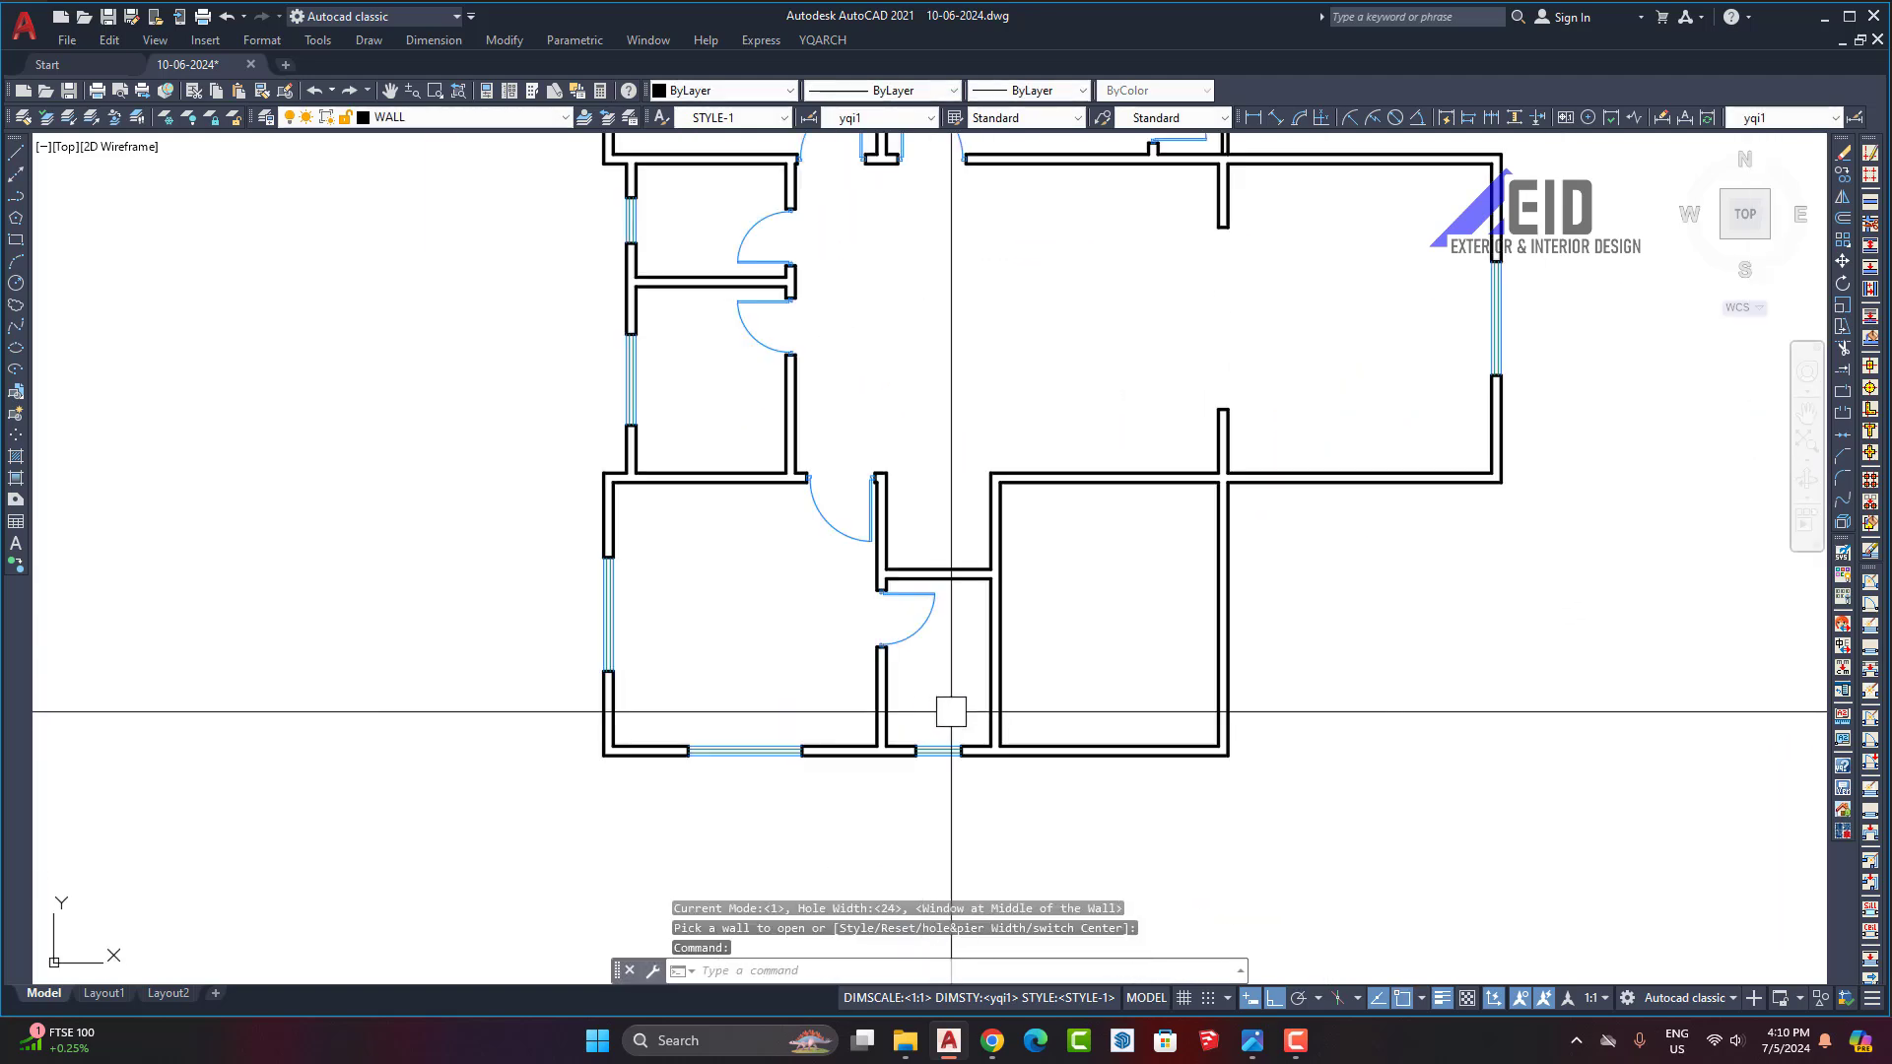
middle_drag(877, 366, 967, 633)
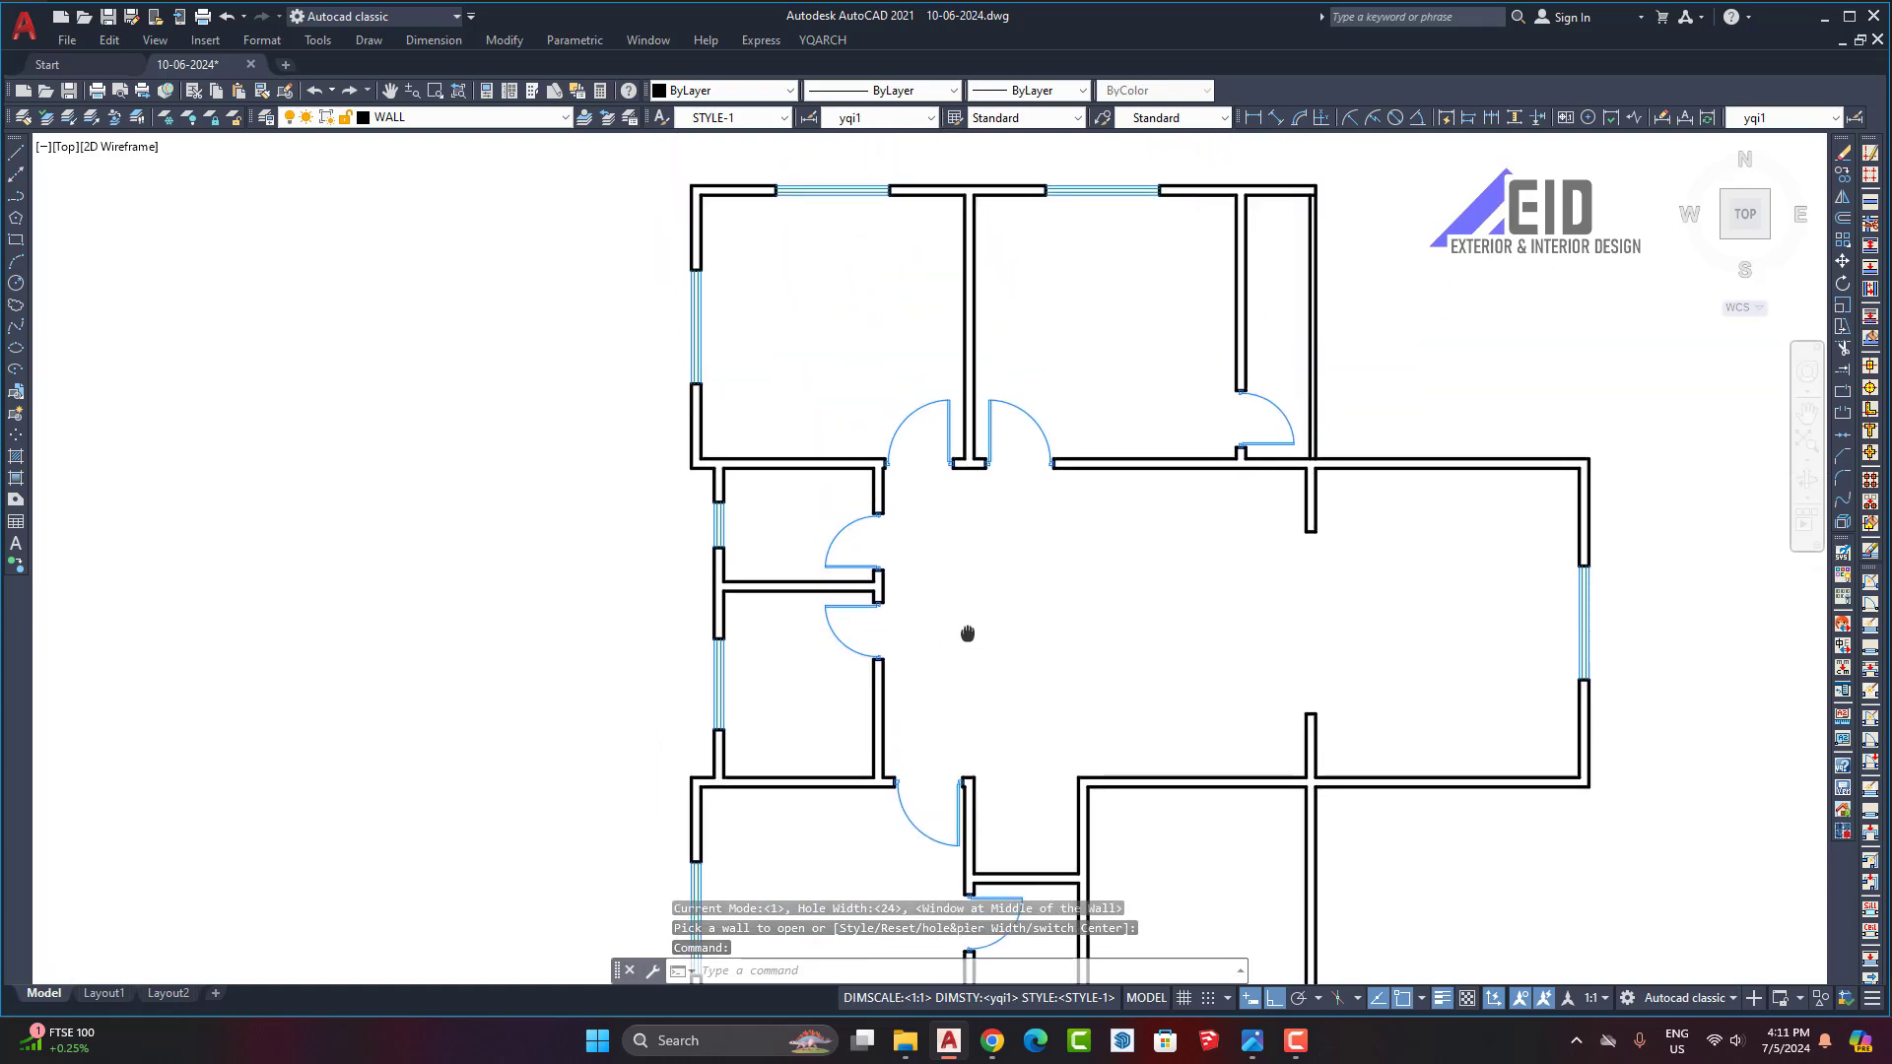
scroll(697, 295, up, 5)
scroll(791, 375, down, 5)
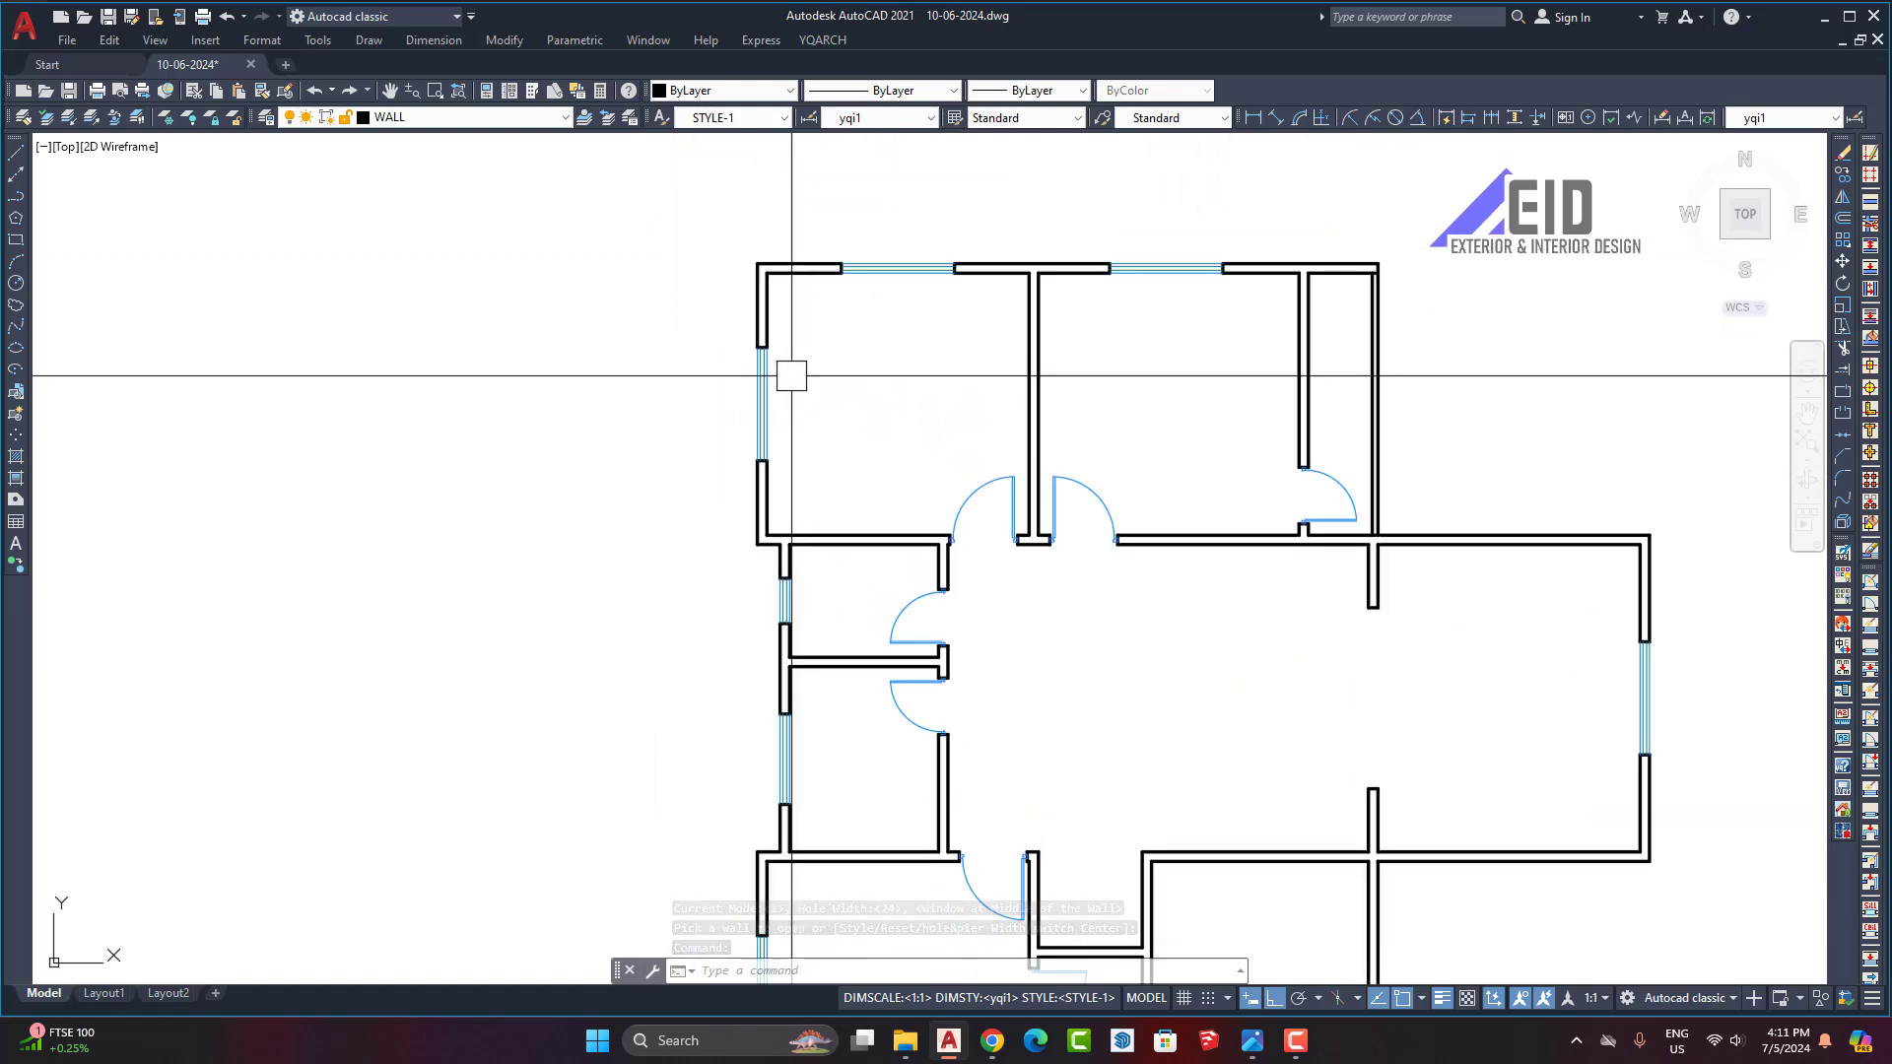
double_click(1141, 269)
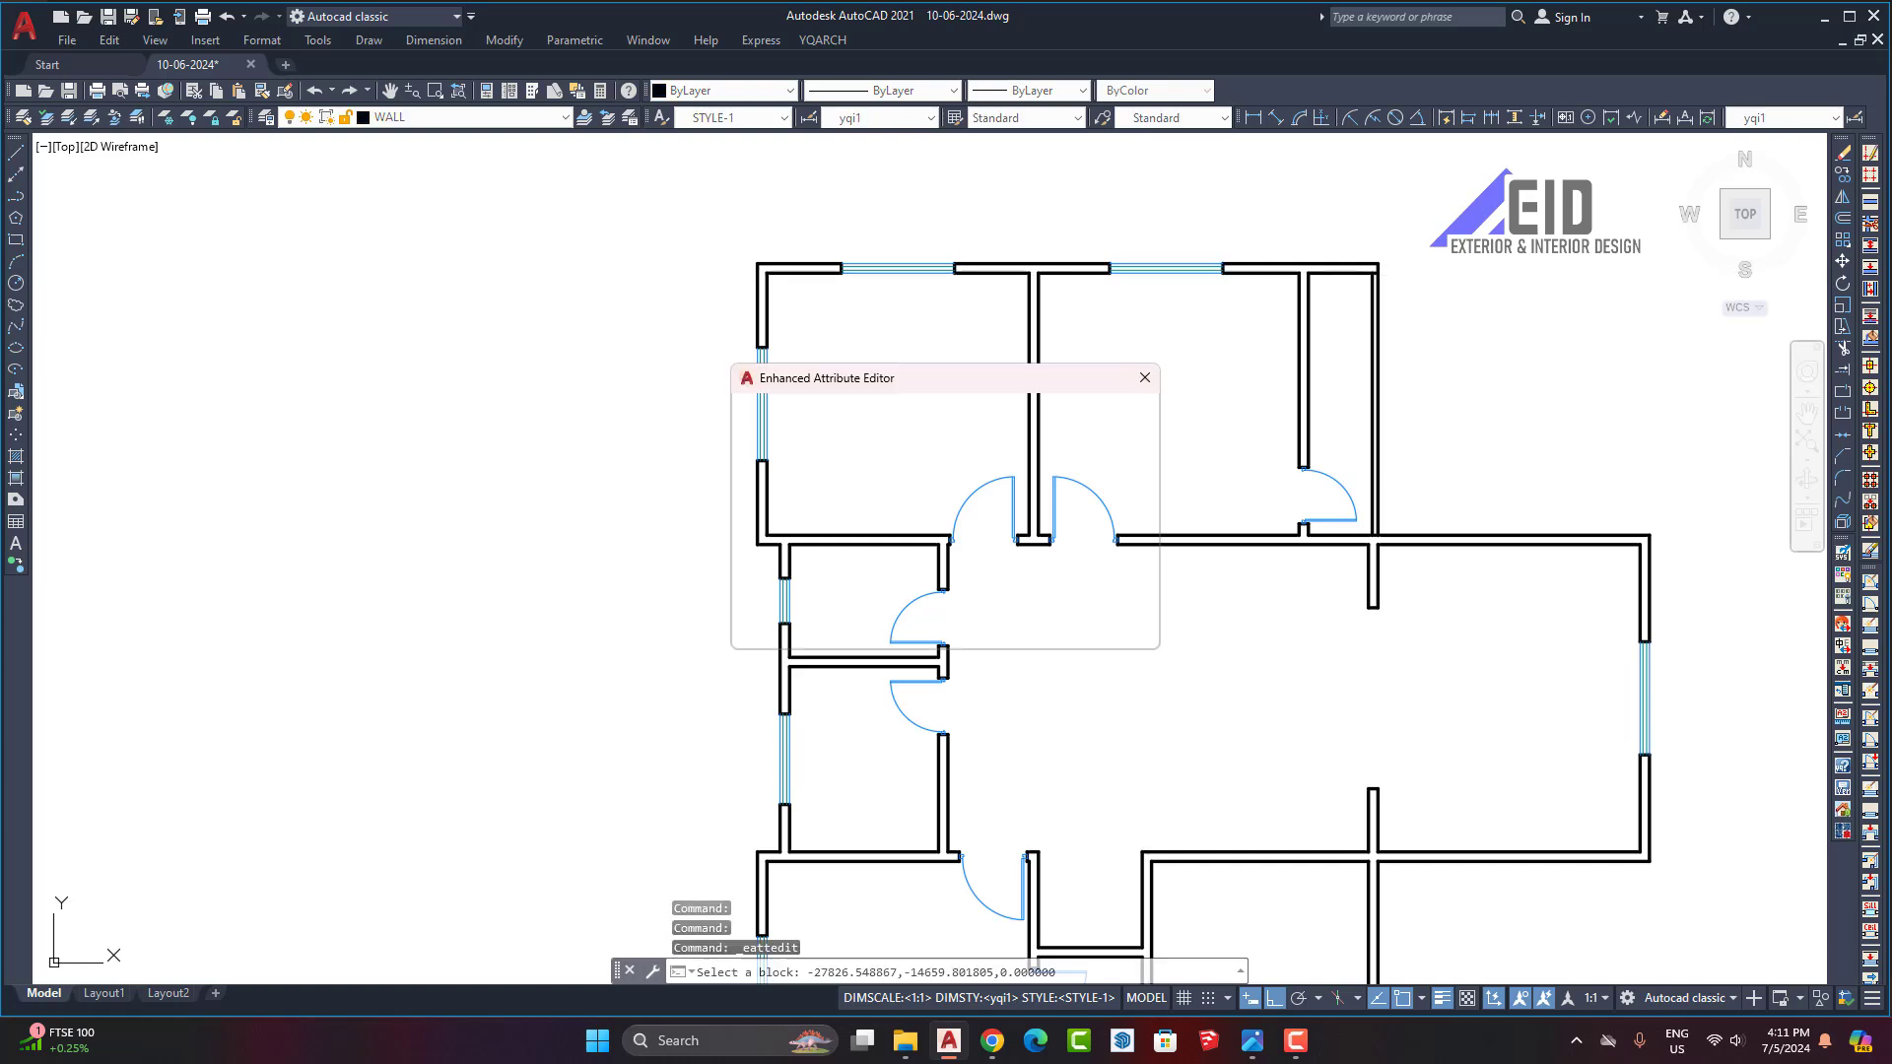
click(1144, 379)
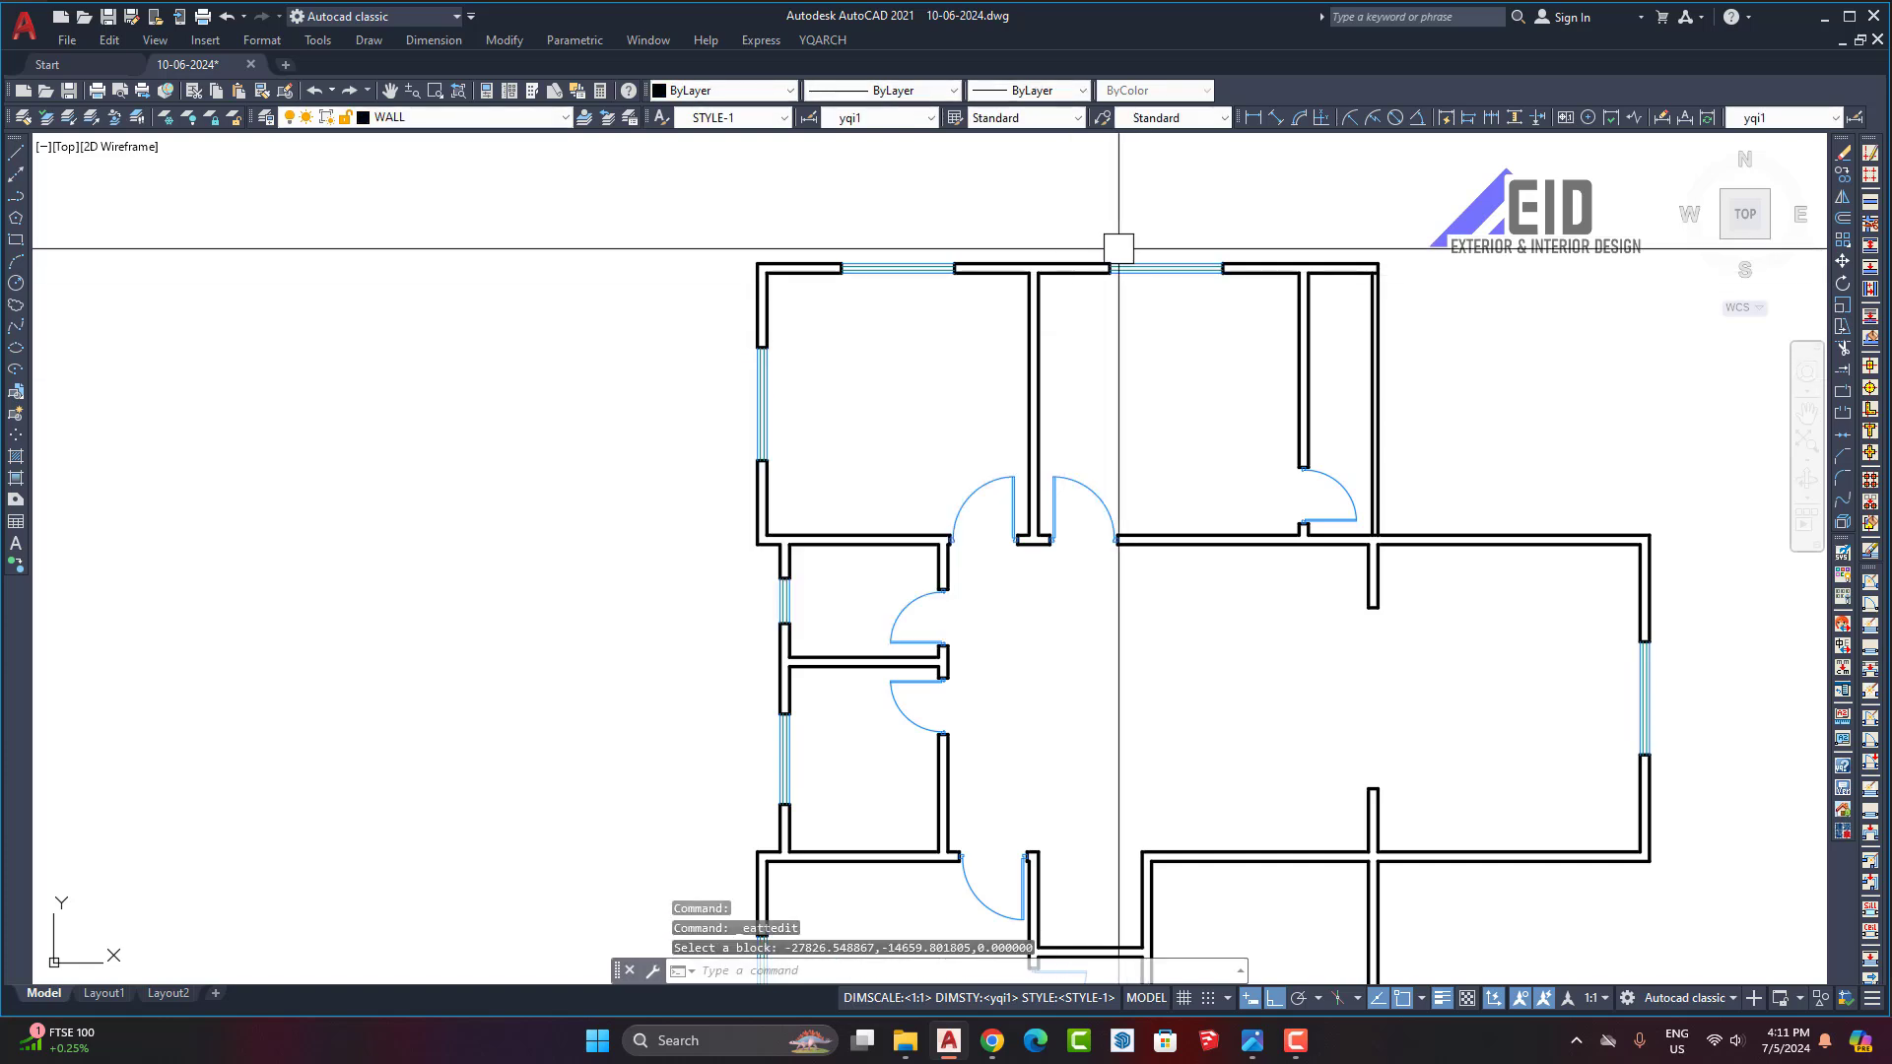
scroll(1006, 381, down, 4)
scroll(1006, 382, up, 4)
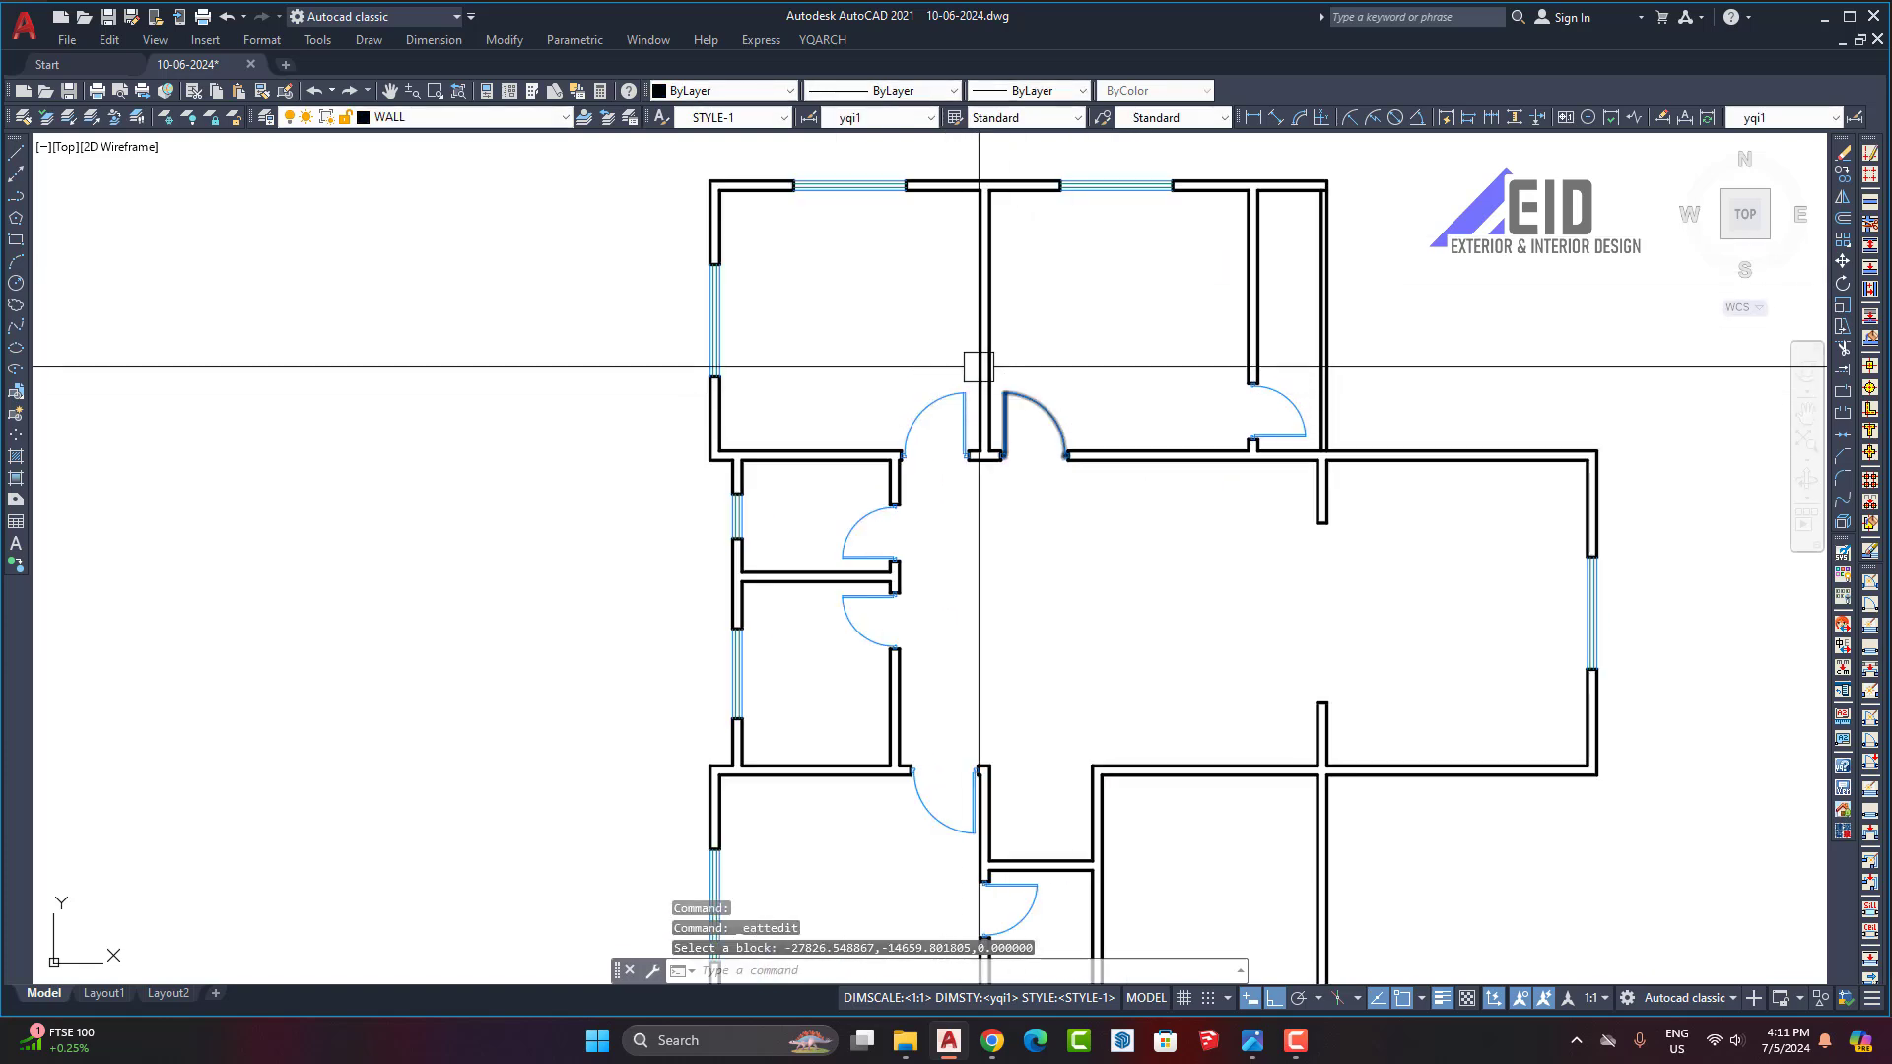